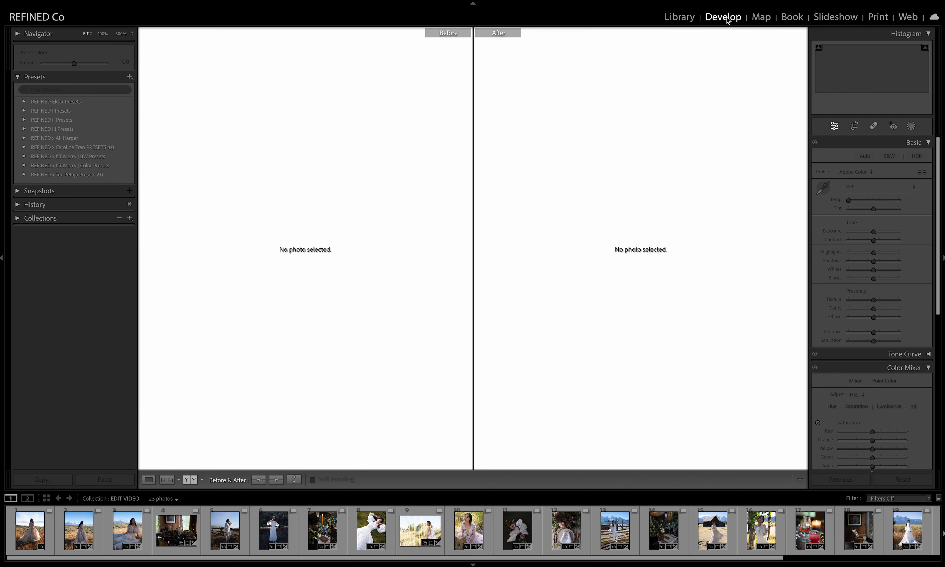
# Step: Open the first photo of the collection in side-by-side before/after view and expand the REFINED x KT Merry | Color Presets group
pyautogui.click(148, 480)
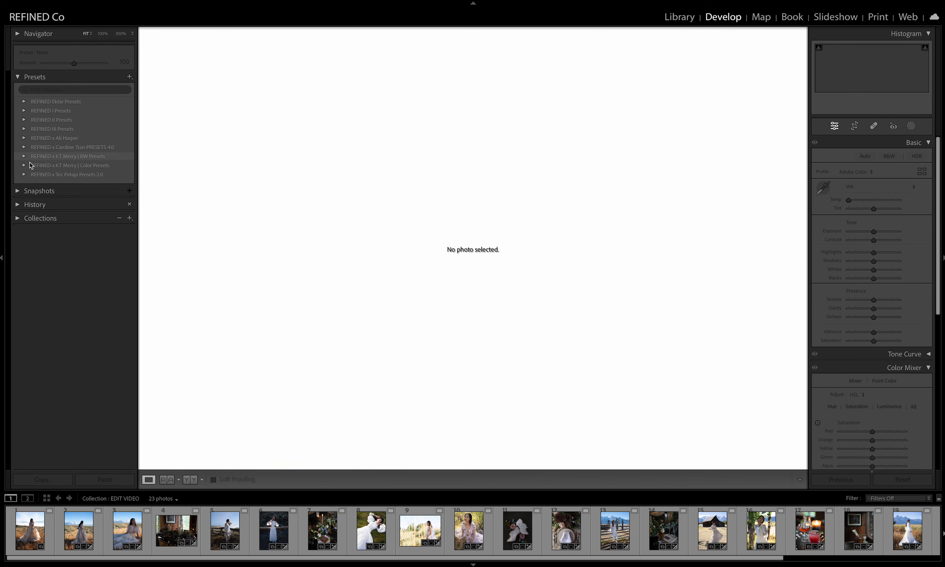
pyautogui.click(25, 165)
pyautogui.click(42, 527)
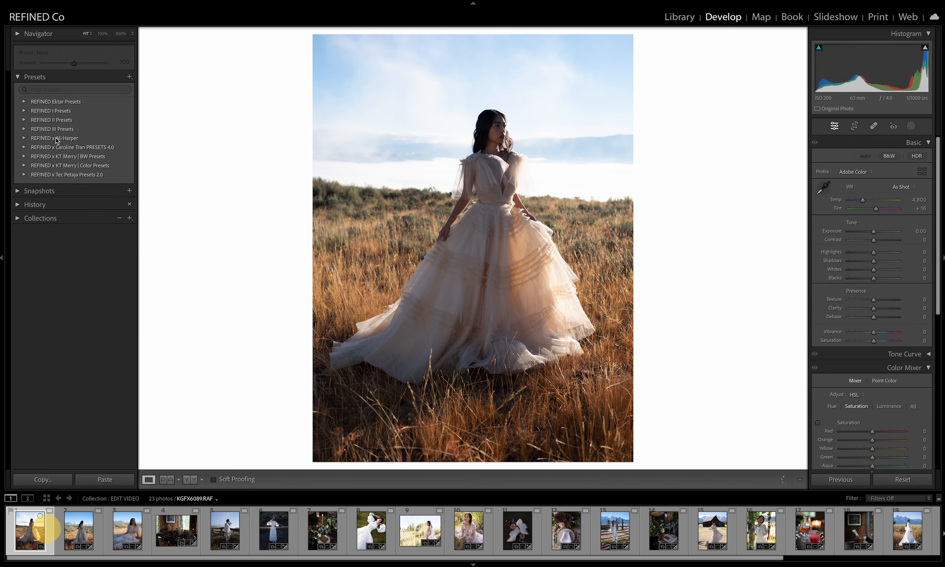
pyautogui.click(24, 166)
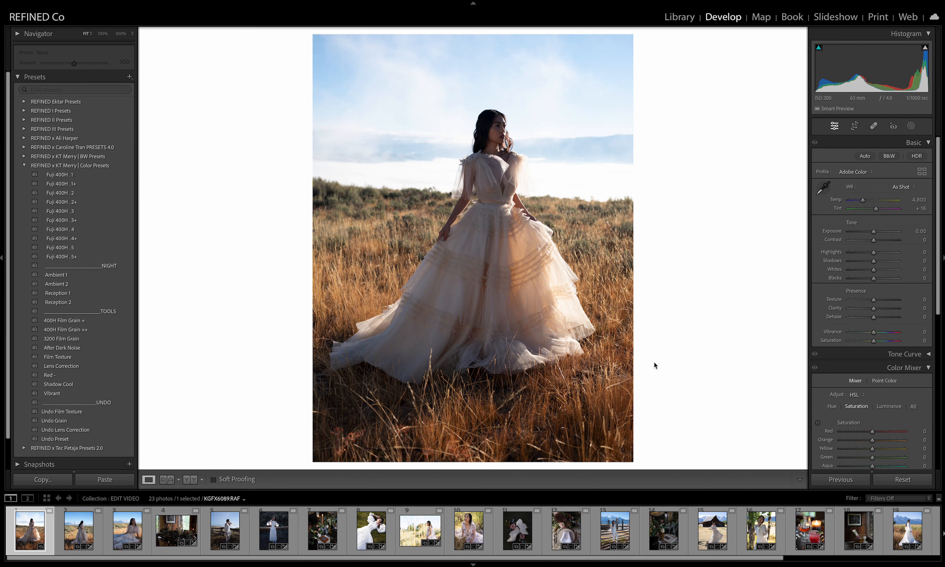
pyautogui.click(192, 481)
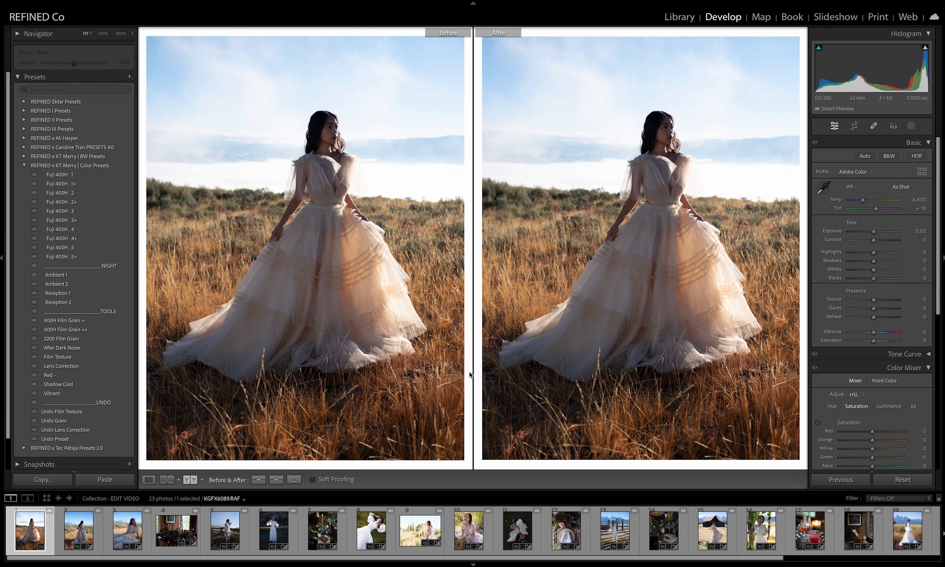
# Step: Look through the outdoor, table-setting and detail photos in before/after view and return to the first photo
pyautogui.click(77, 545)
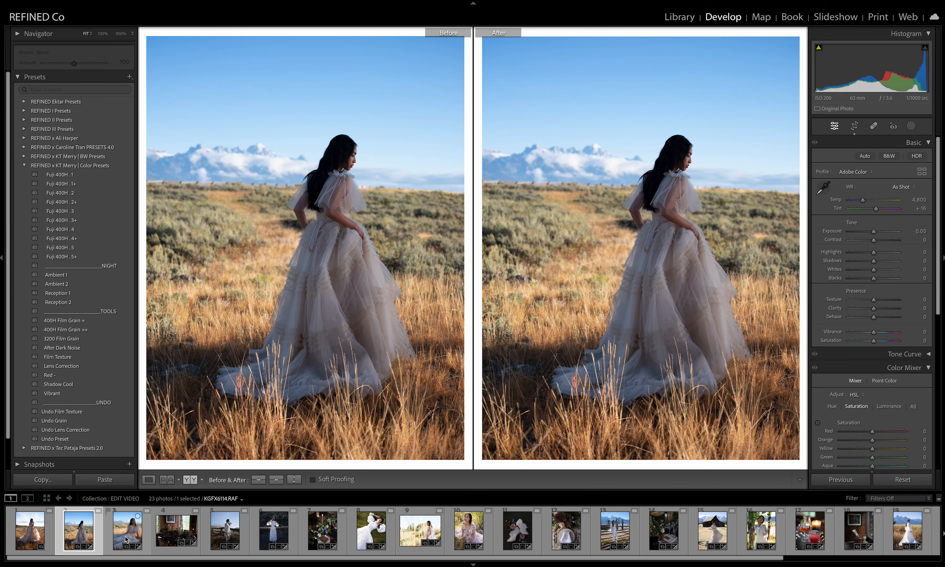
pyautogui.click(126, 539)
pyautogui.click(180, 535)
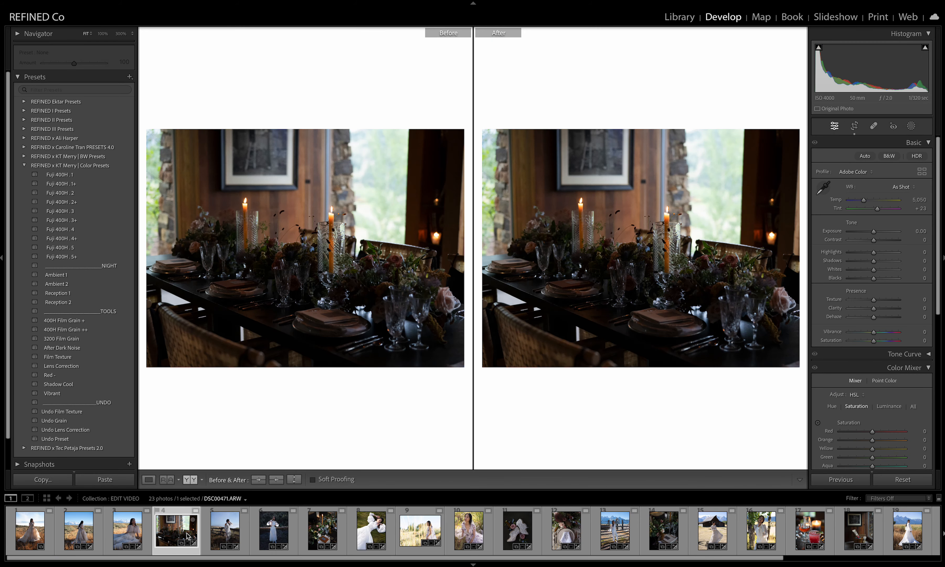
pyautogui.click(222, 534)
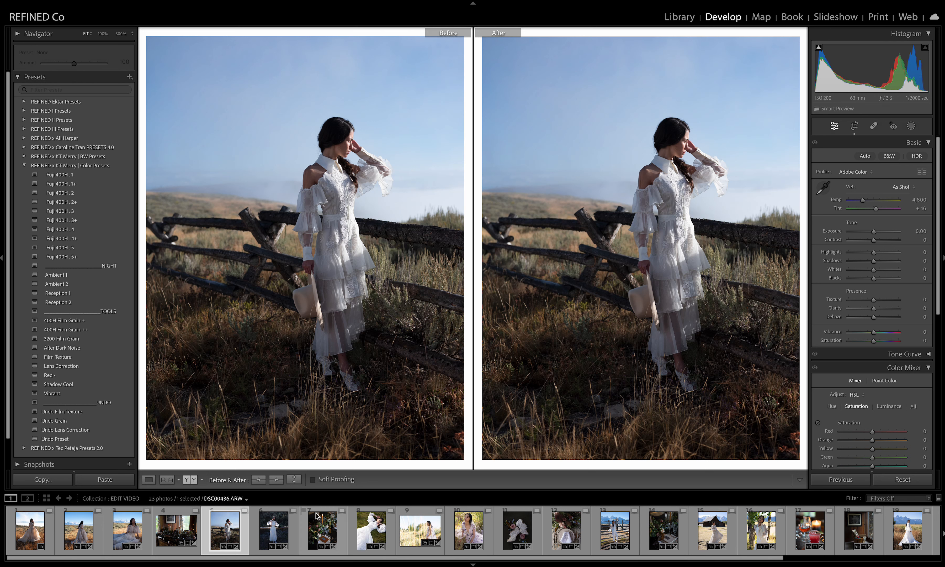
pyautogui.click(279, 537)
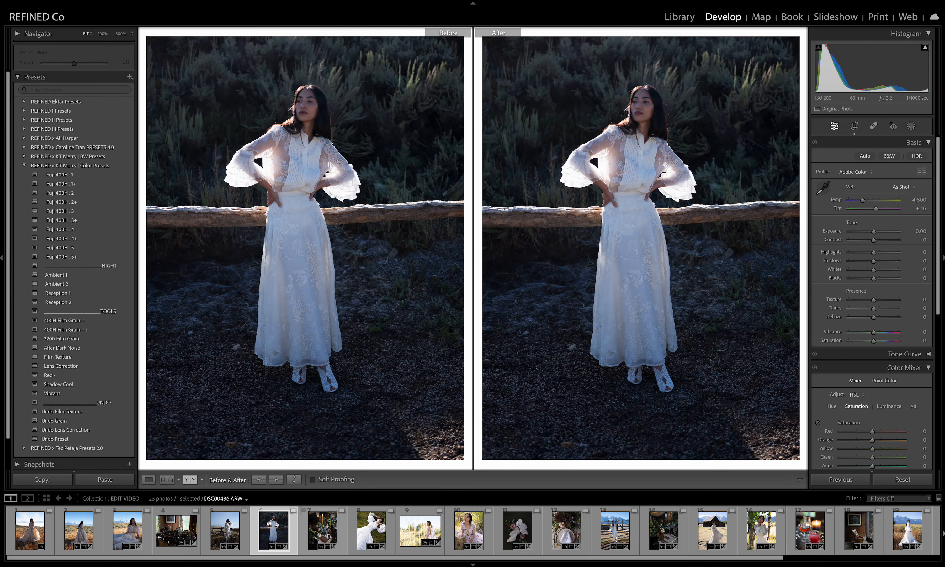
pyautogui.click(372, 533)
pyautogui.click(437, 537)
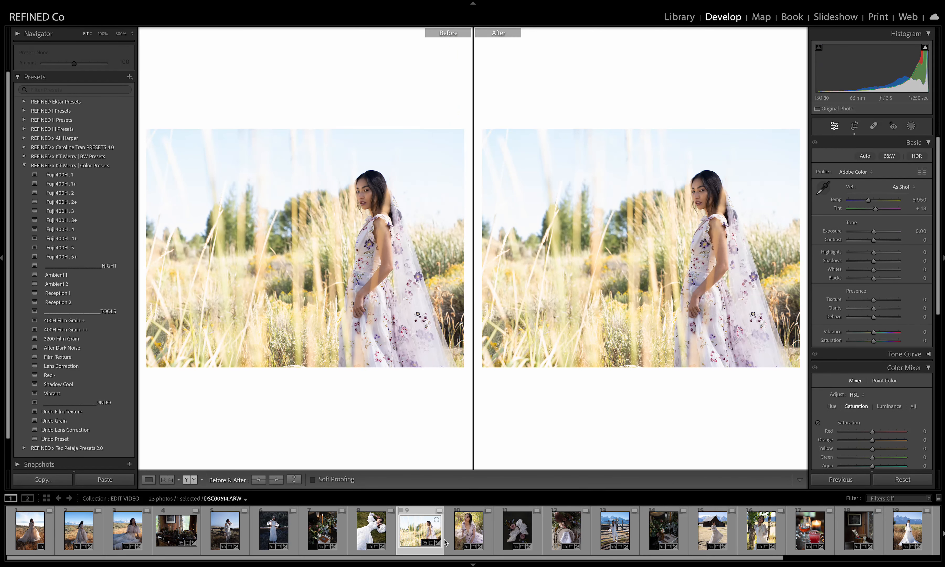
pyautogui.click(470, 531)
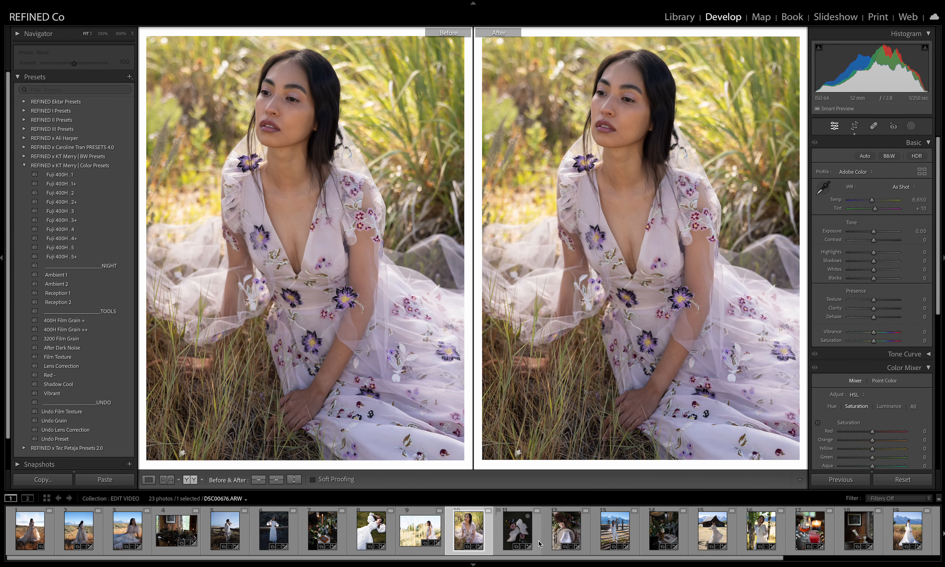
pyautogui.click(565, 534)
pyautogui.click(520, 531)
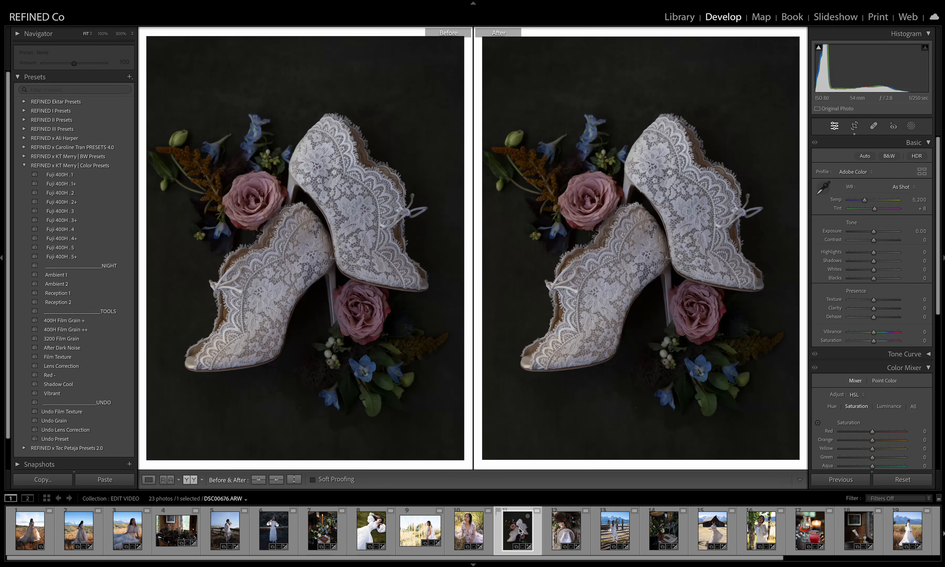
pyautogui.click(681, 531)
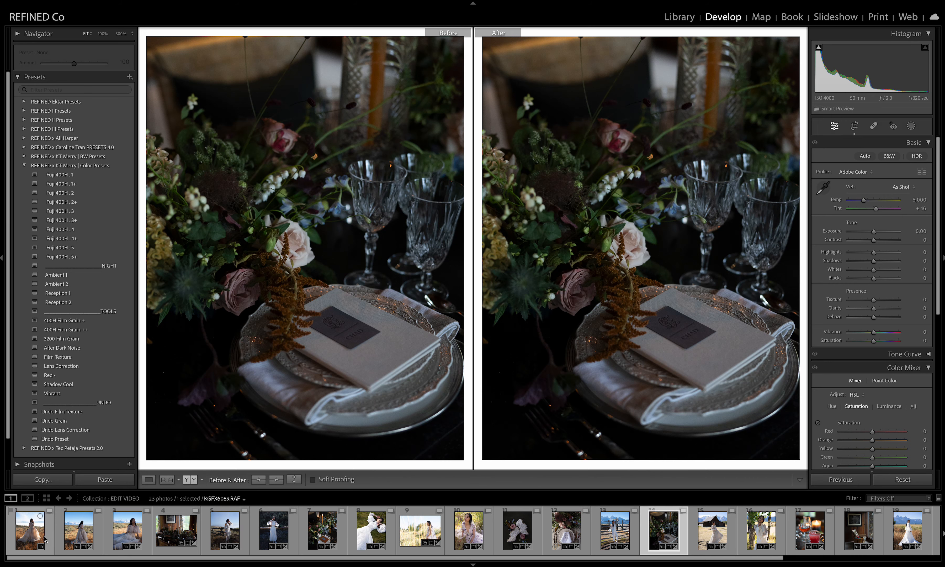
pyautogui.click(36, 534)
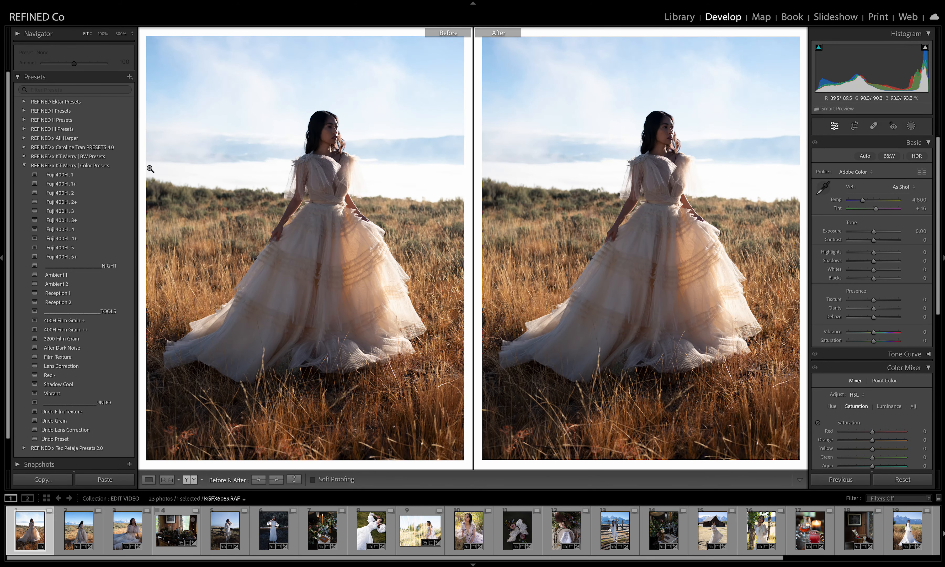
# Step: Try the Fuji 400H . 1, 2, 3, 4 and 5 presets on the first photo and return to Fuji 400H . 1
pyautogui.click(57, 174)
pyautogui.click(62, 192)
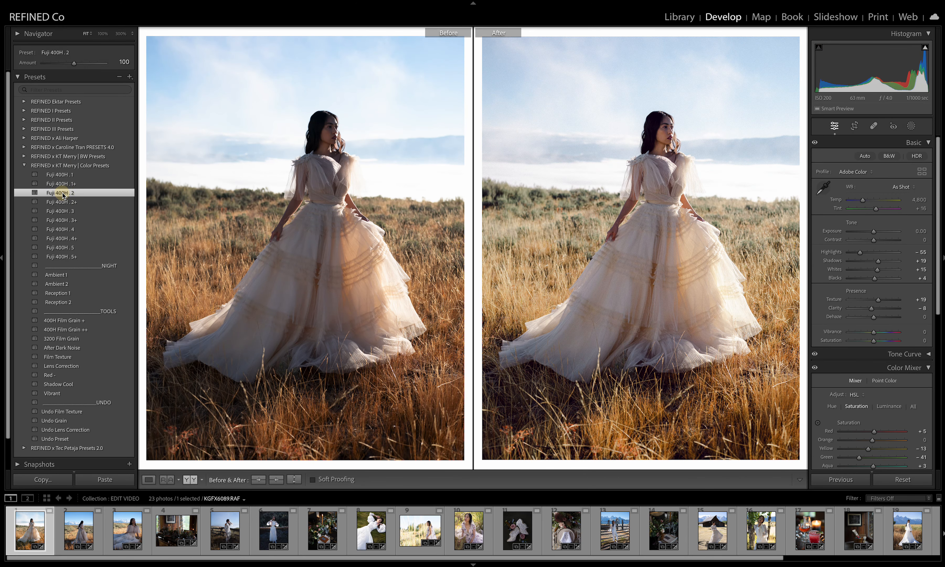
pyautogui.click(62, 212)
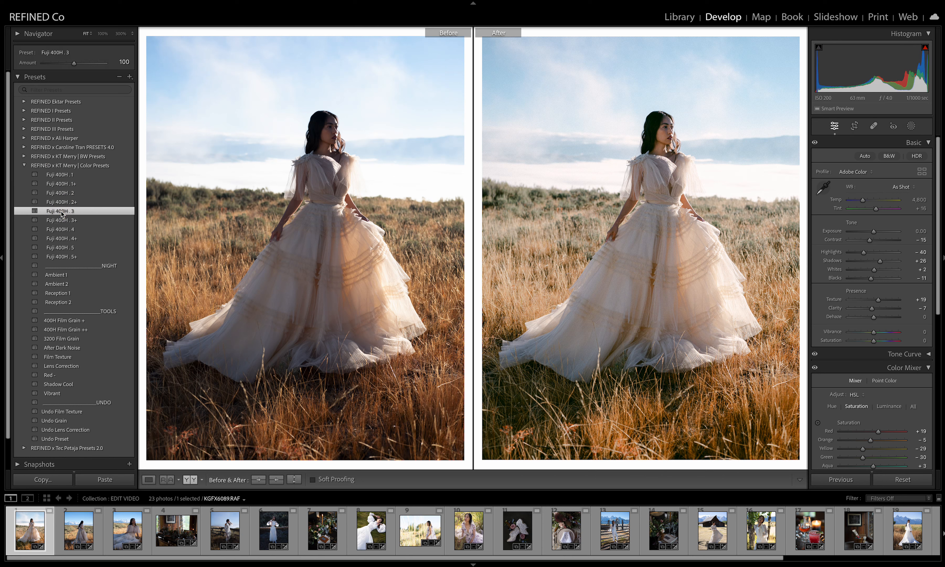
pyautogui.click(62, 229)
pyautogui.click(66, 248)
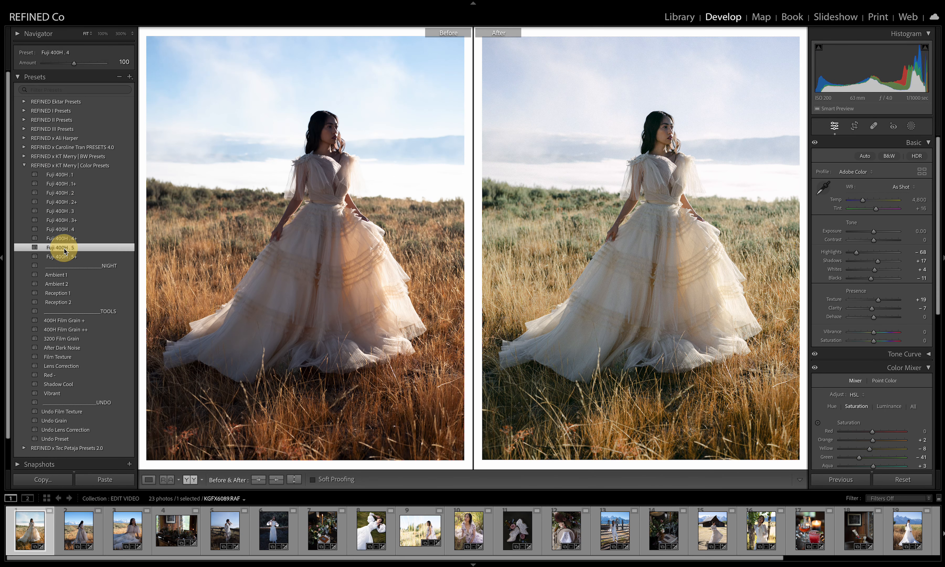
pyautogui.click(62, 175)
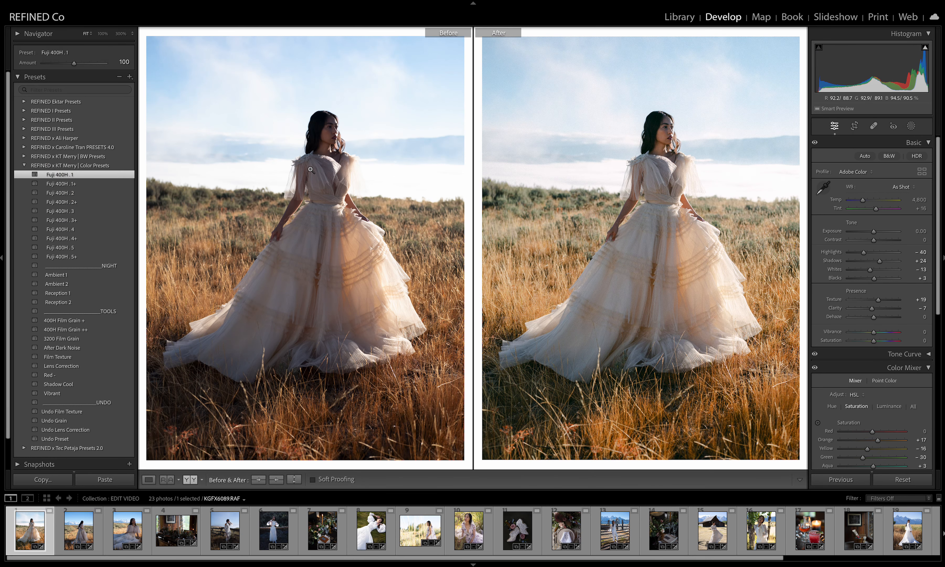
# Step: Compare the Fuji 400H . 2, 3, 4 and 1 presets again on the first photo in before/after view
pyautogui.click(167, 480)
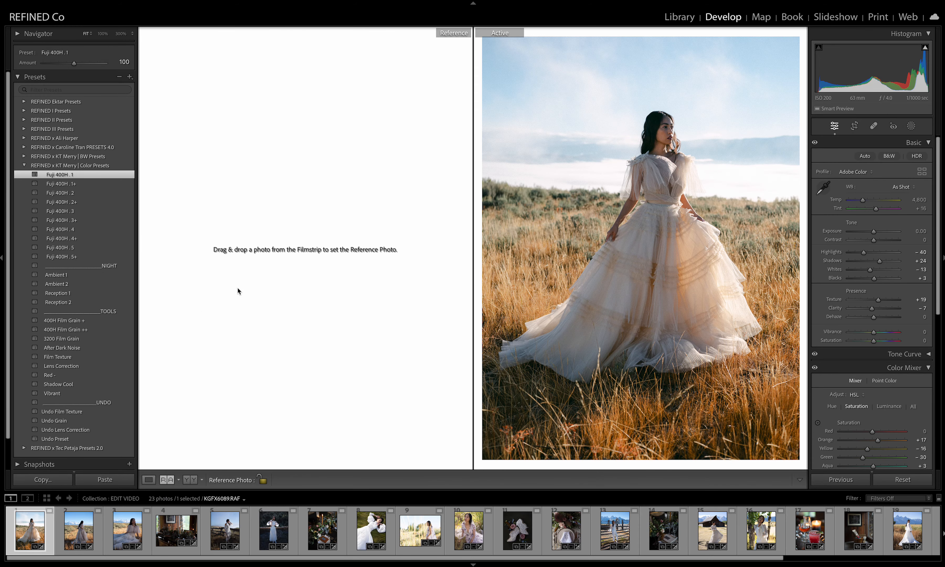
pyautogui.click(191, 480)
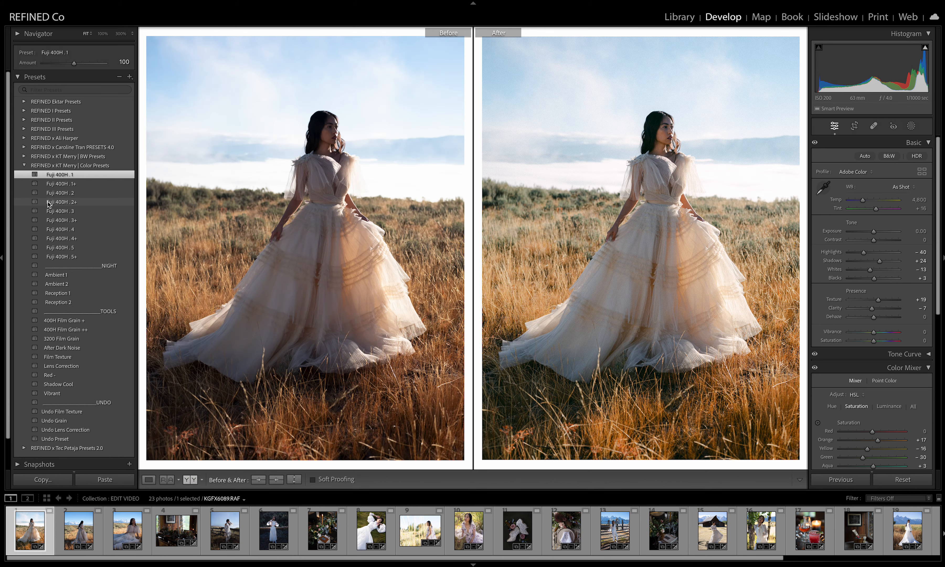
pyautogui.click(67, 193)
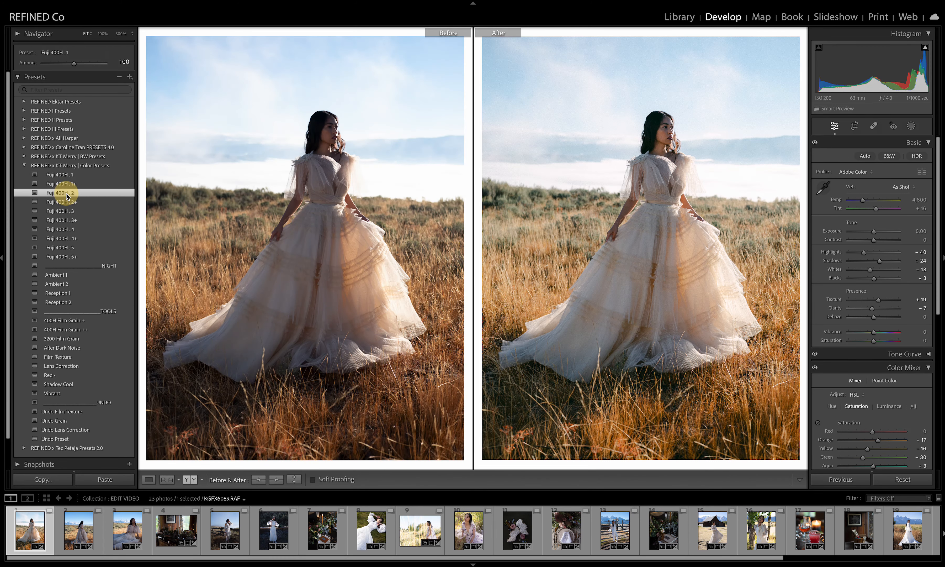
pyautogui.click(67, 211)
pyautogui.click(66, 229)
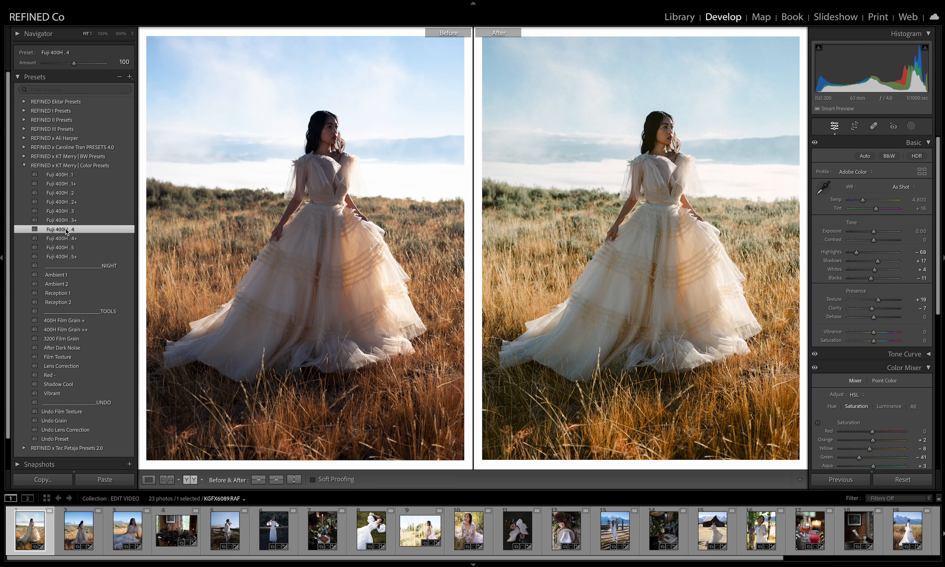
pyautogui.click(67, 212)
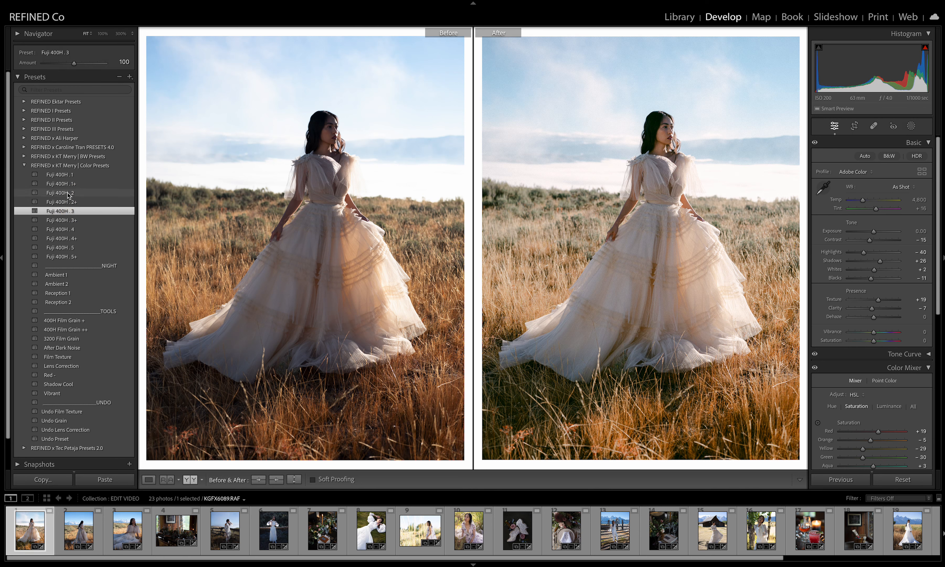
pyautogui.click(67, 177)
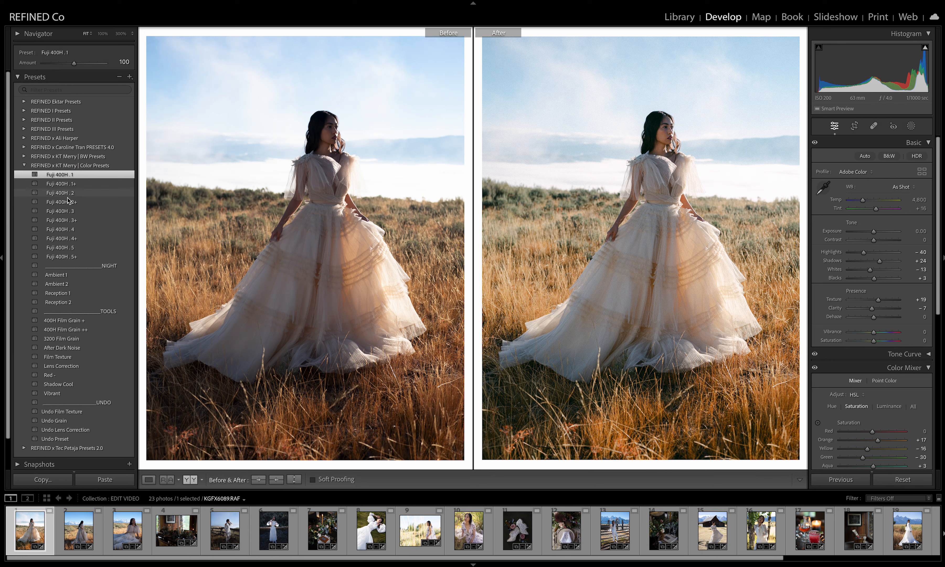
# Step: Apply the Fuji 400H . 3 preset to the first photo after comparing it with the 3+ variant
pyautogui.click(66, 212)
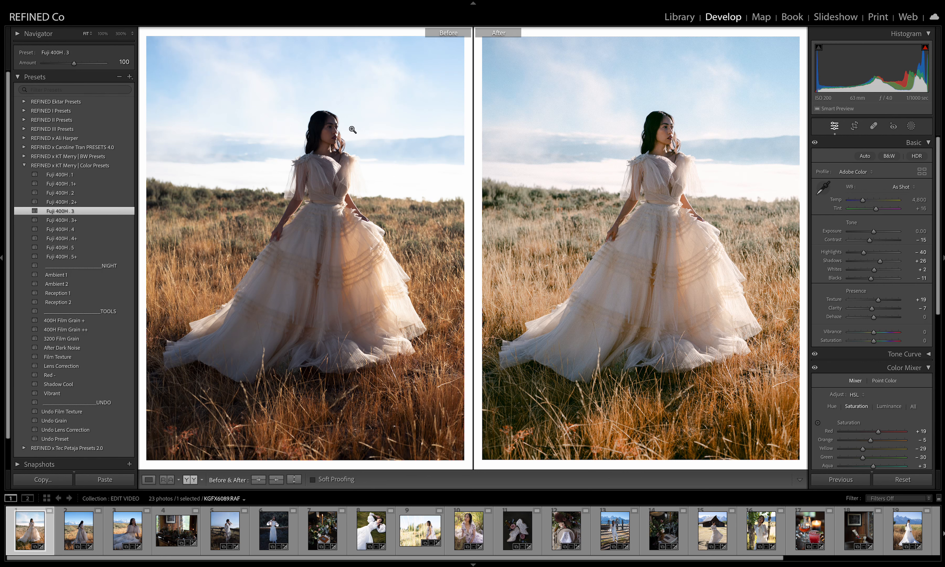
pyautogui.click(67, 222)
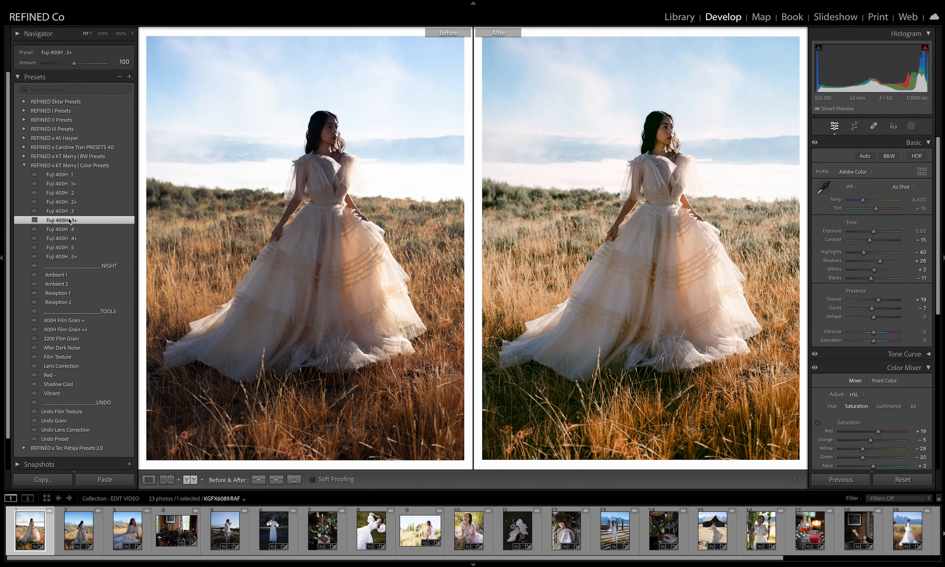
pyautogui.click(70, 213)
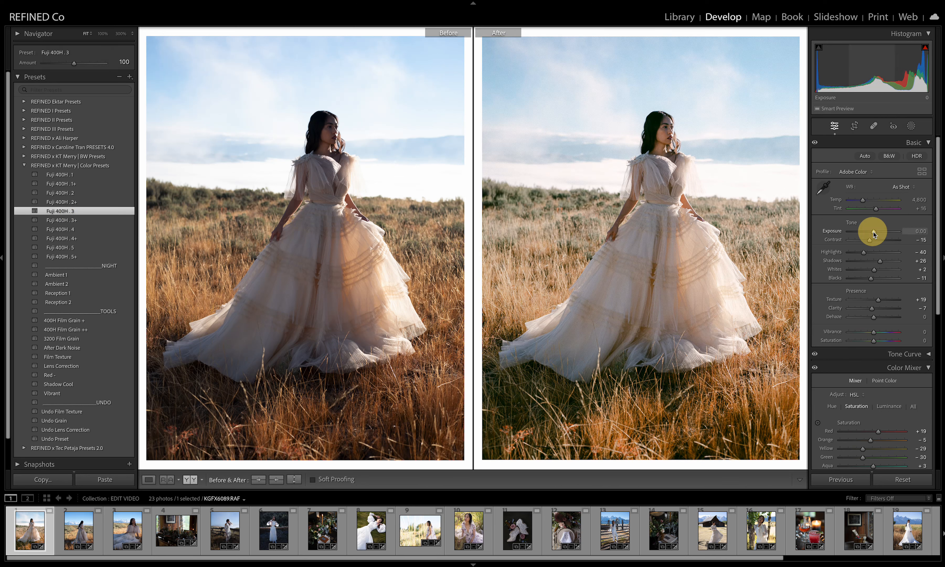
# Step: Brighten the first photo to an Exposure of +0.40 and warm its white balance to a Temp of 4,954
pyautogui.moveTo(874, 231); pyautogui.dragTo(877, 235)
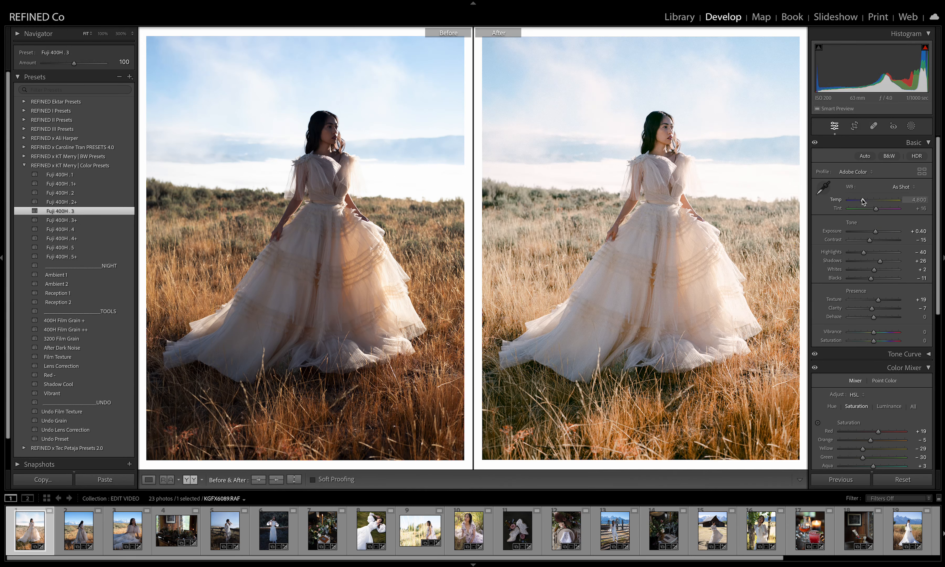
pyautogui.moveTo(863, 200); pyautogui.dragTo(863, 200)
# Step: Refine the first photo with Highlights -91, Tint +7, Exposure +0.45 and Shadows +42, checking the woman's face up close
pyautogui.click(648, 141)
pyautogui.moveTo(741, 231); pyautogui.dragTo(669, 160)
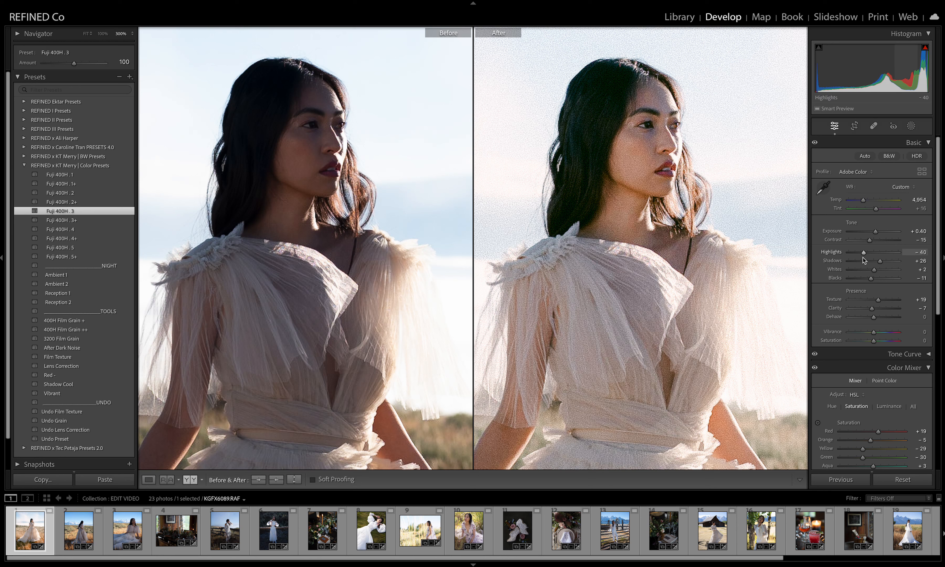
pyautogui.moveTo(864, 256); pyautogui.dragTo(874, 210)
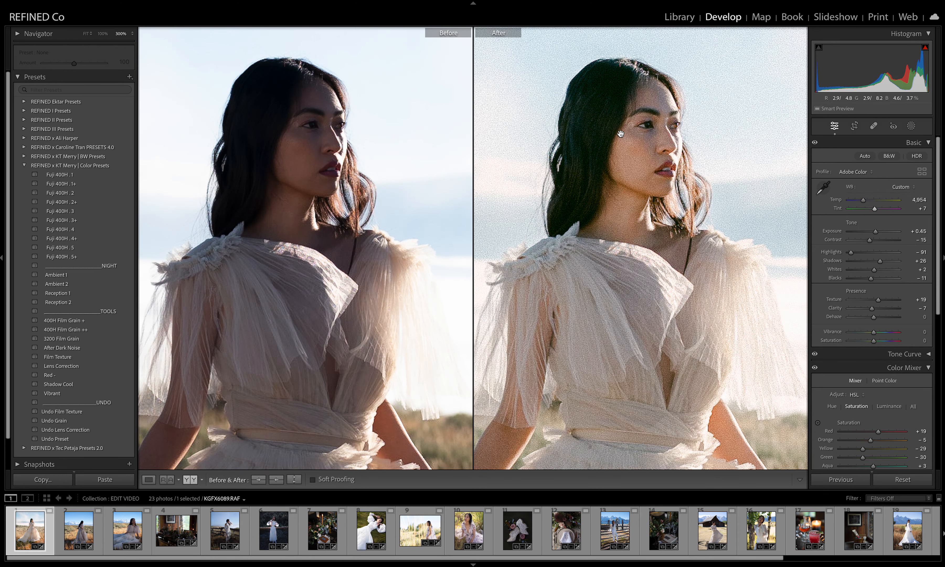
pyautogui.click(693, 262)
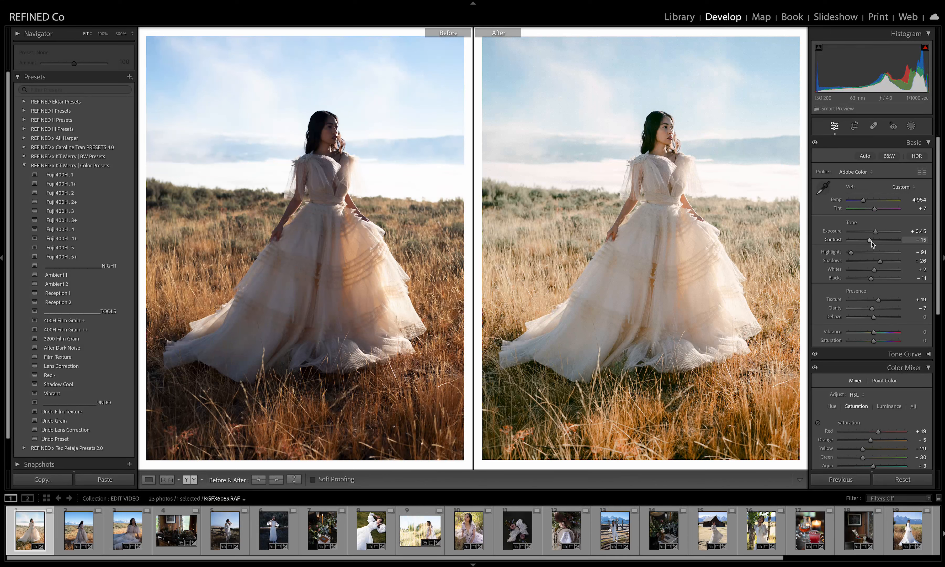
pyautogui.moveTo(880, 261); pyautogui.dragTo(884, 261)
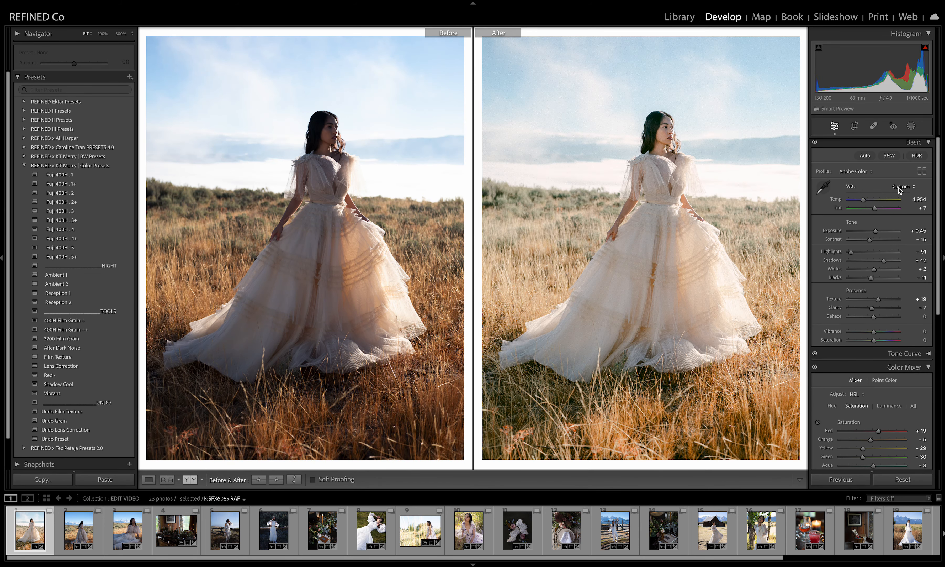
# Step: Apply the Fuji 400H . 3 preset to the second photo with an Exposure of +0.40 and a Temp of 4,972
pyautogui.press('Right')
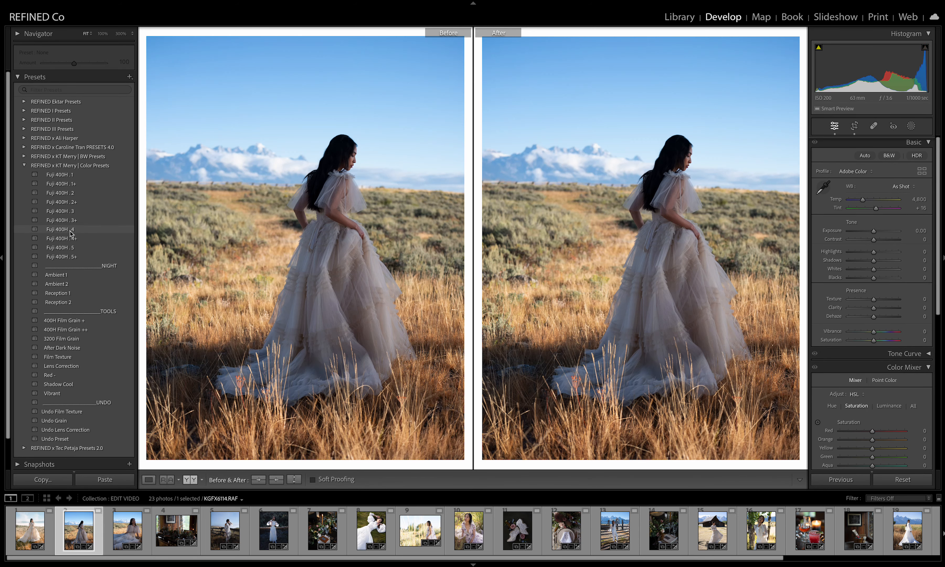
pyautogui.click(67, 211)
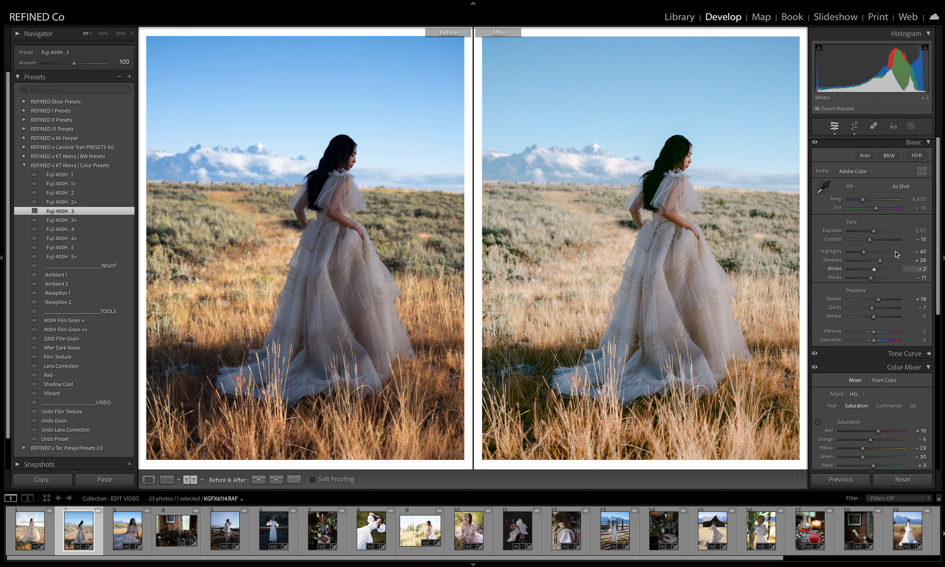
pyautogui.moveTo(875, 231); pyautogui.dragTo(877, 234)
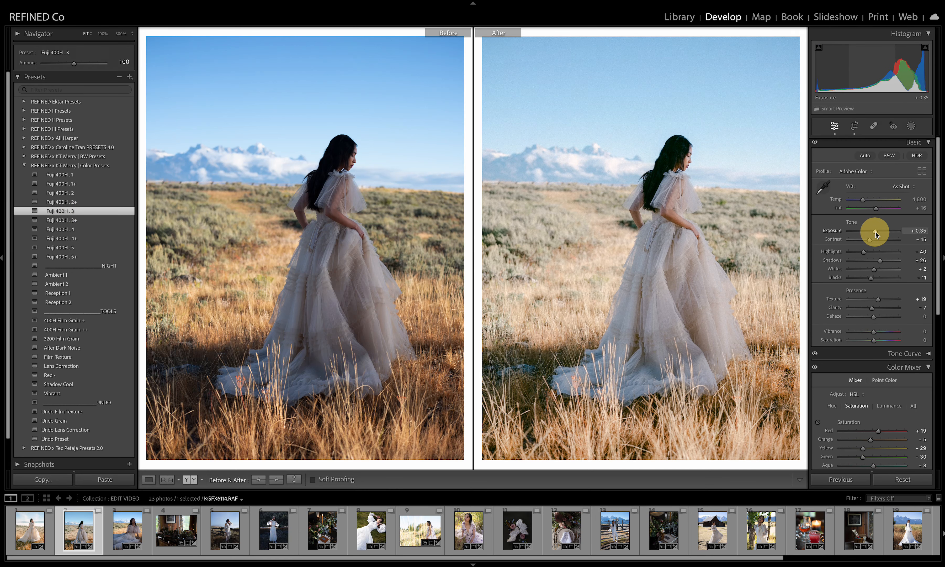
pyautogui.moveTo(877, 235); pyautogui.dragTo(877, 232)
pyautogui.moveTo(863, 199); pyautogui.dragTo(864, 199)
# Step: Refine the second photo to Temp 5,014, Tint +7, Exposure +0.50 and Shadows +38, checking the woman's face up close
pyautogui.click(713, 169)
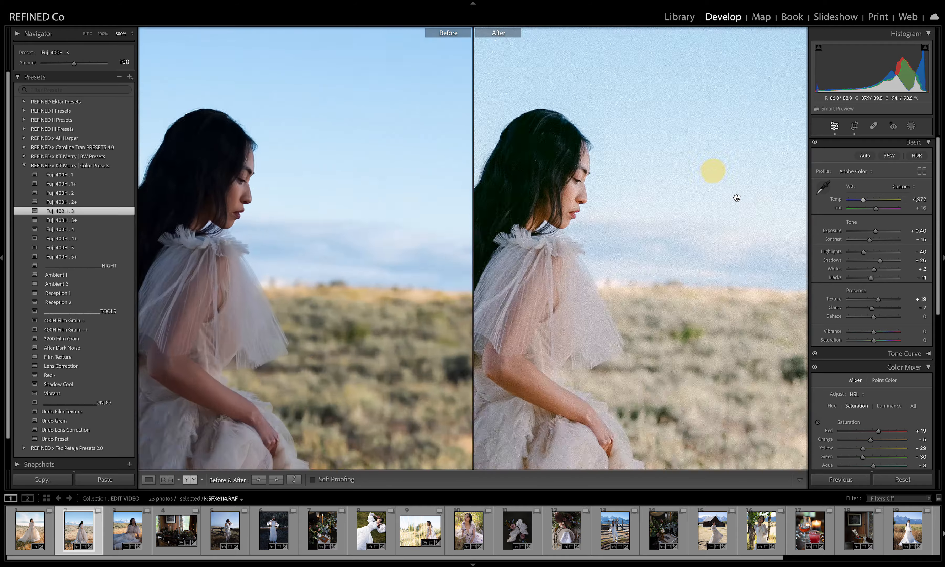
pyautogui.moveTo(548, 217); pyautogui.dragTo(648, 198)
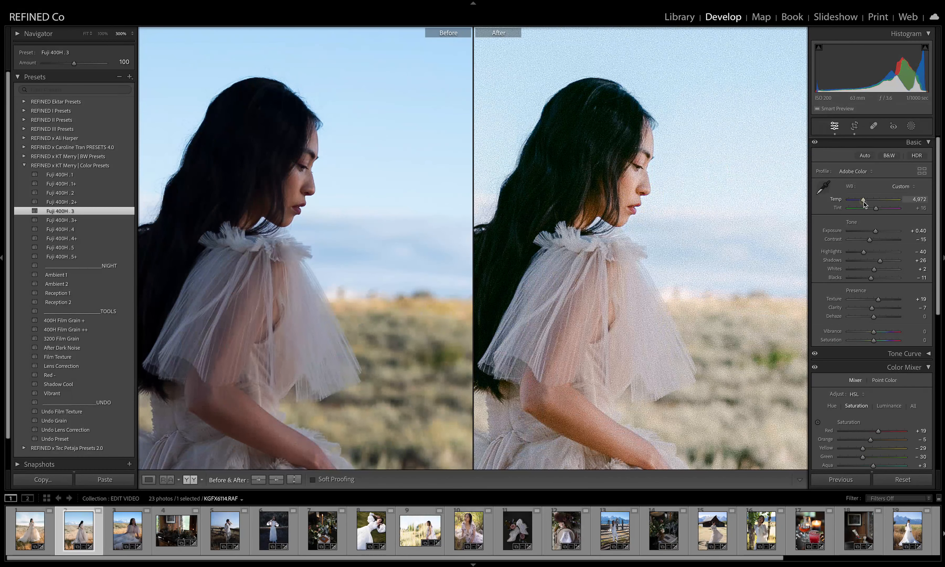
pyautogui.moveTo(863, 200); pyautogui.dragTo(882, 263)
pyautogui.click(707, 221)
pyautogui.click(301, 207)
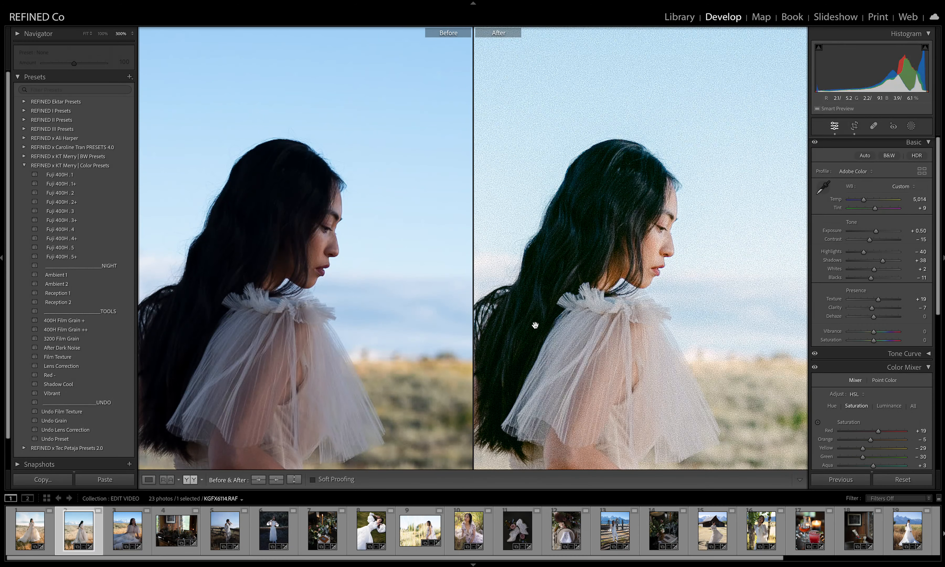
pyautogui.click(628, 359)
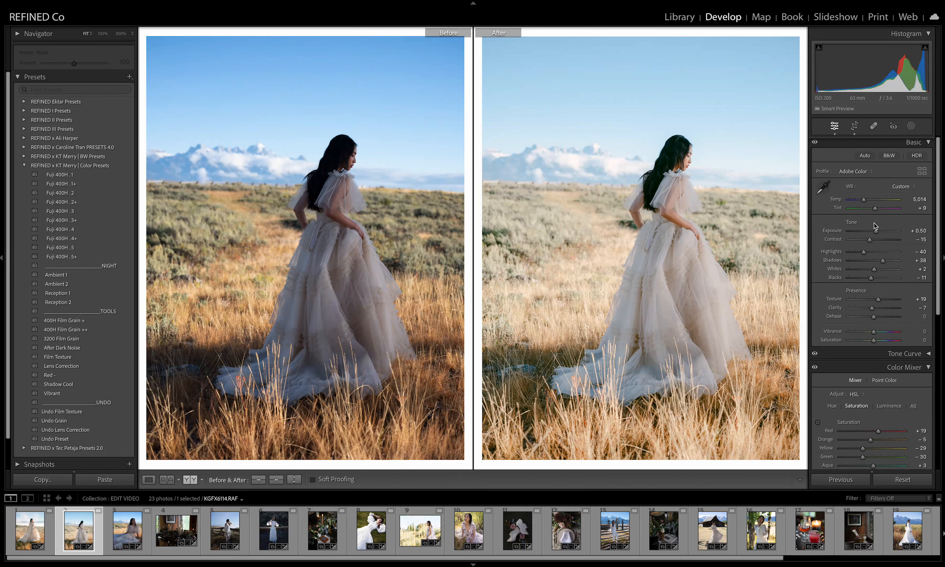
pyautogui.click(875, 211)
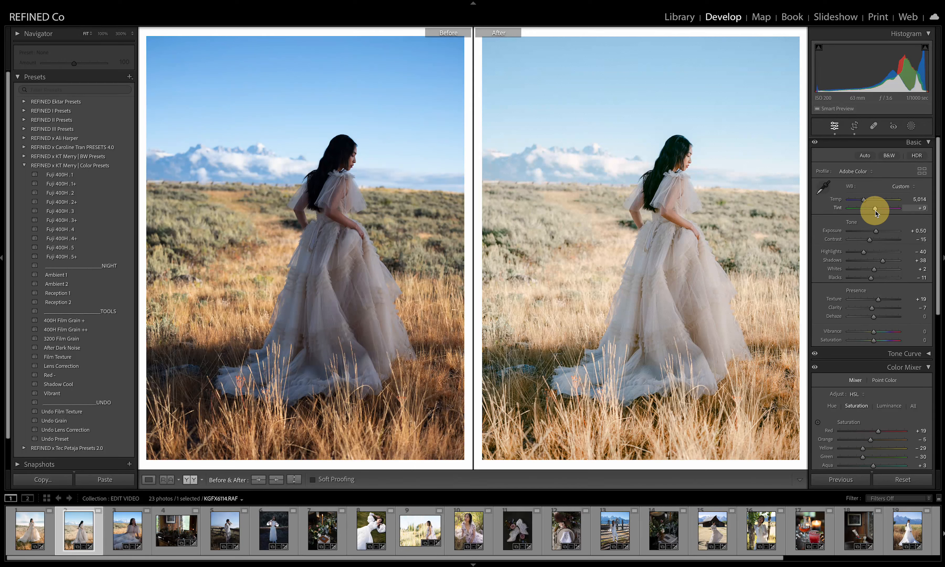
pyautogui.moveTo(874, 211); pyautogui.dragTo(876, 211)
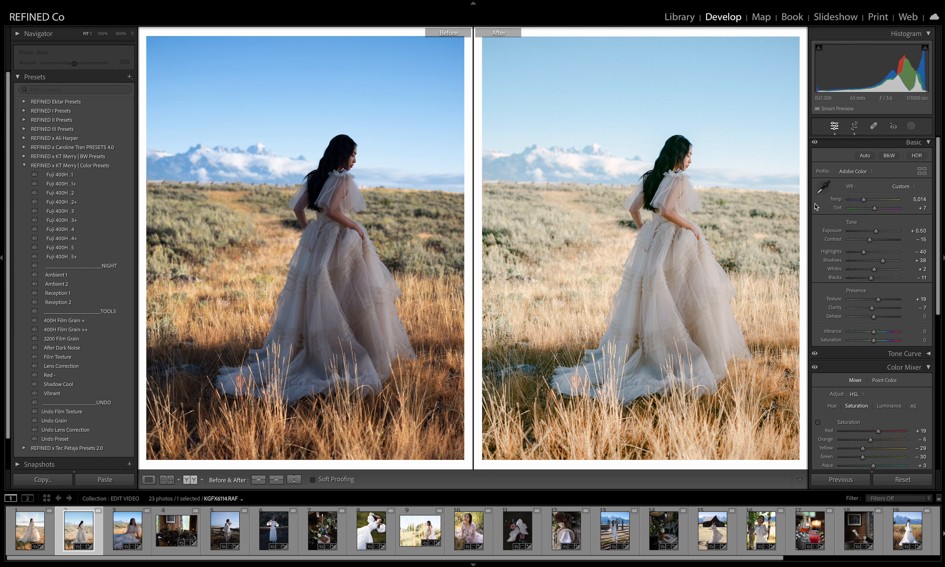
# Step: Apply the Fuji 400H . 3 preset to the third photo and set its Exposure to +0.70
pyautogui.press('Right')
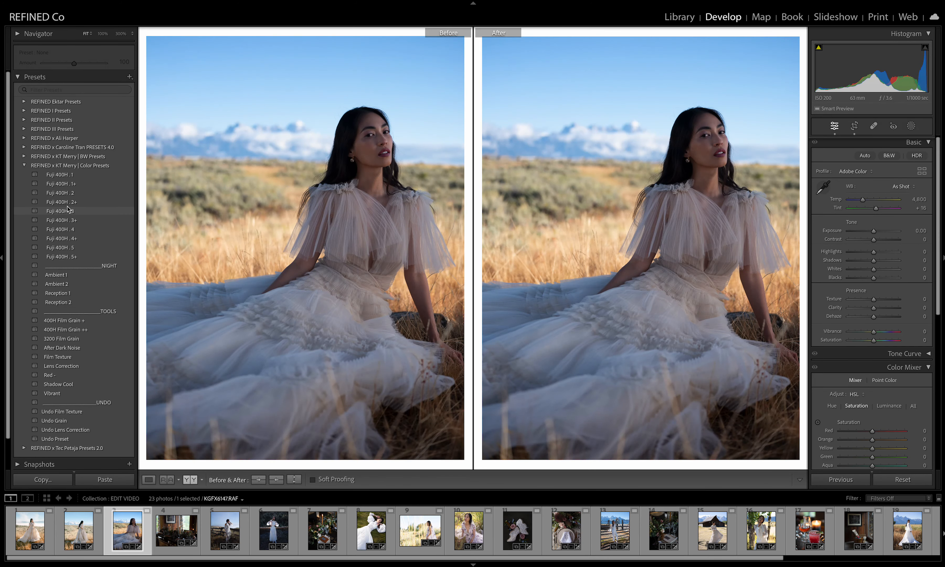
pyautogui.click(67, 211)
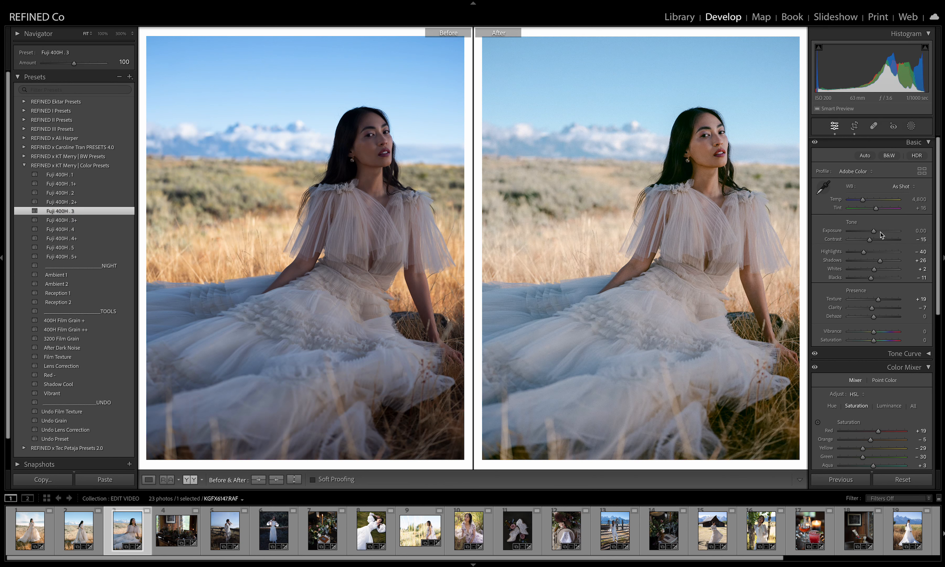
pyautogui.moveTo(874, 230); pyautogui.dragTo(876, 231)
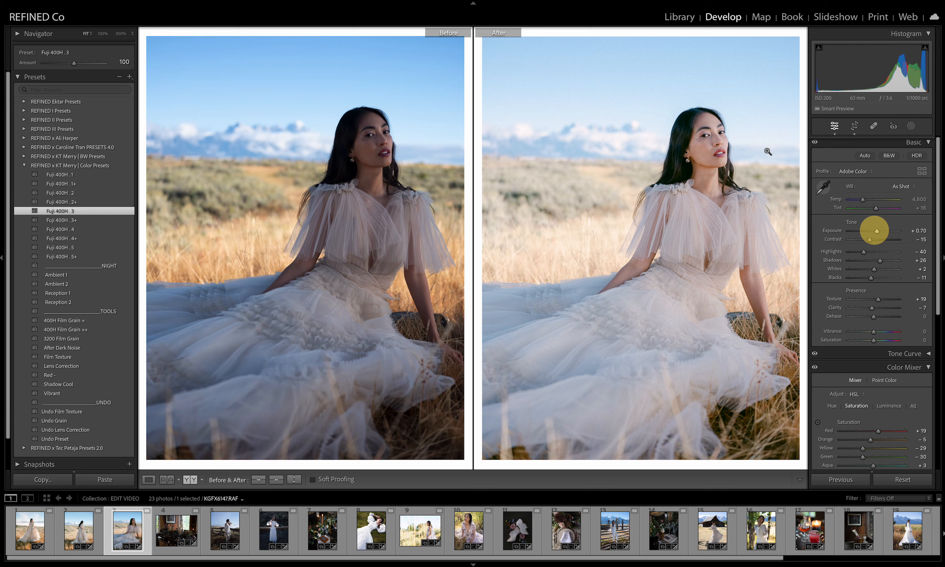
# Step: Correct the third photo's white balance to Temp 5,193 and Tint +3 while viewing the seated woman's face up close
pyautogui.click(705, 144)
pyautogui.moveTo(727, 236); pyautogui.dragTo(693, 188)
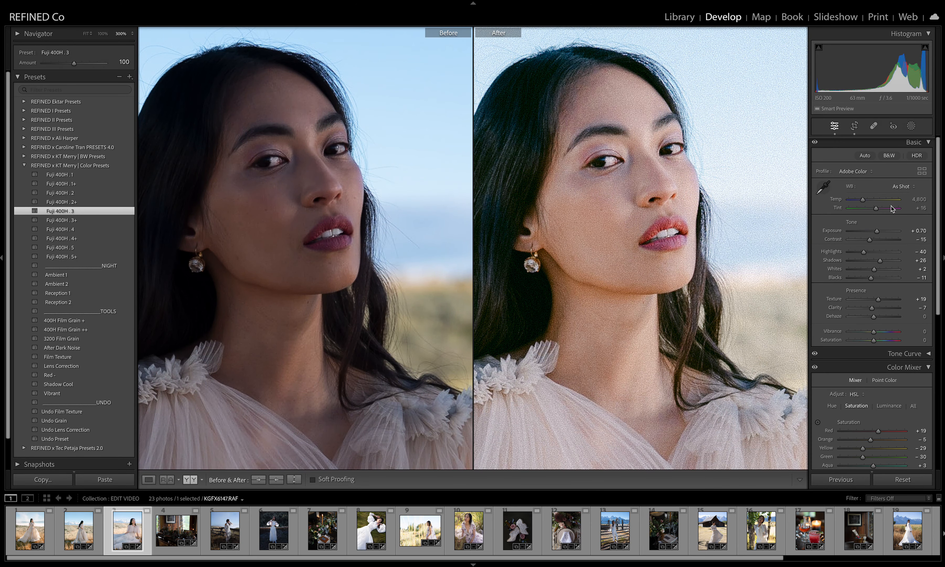
pyautogui.moveTo(864, 201); pyautogui.dragTo(875, 210)
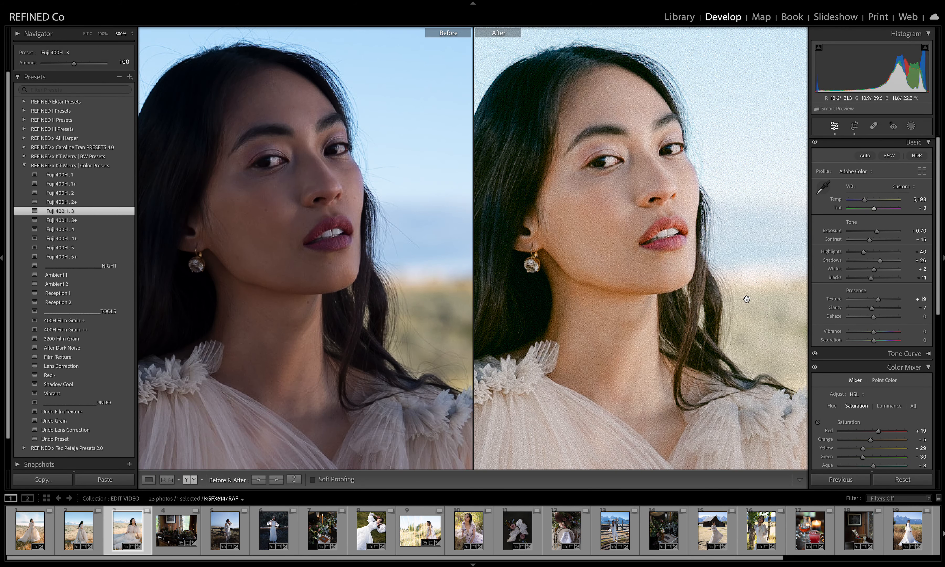
pyautogui.click(746, 299)
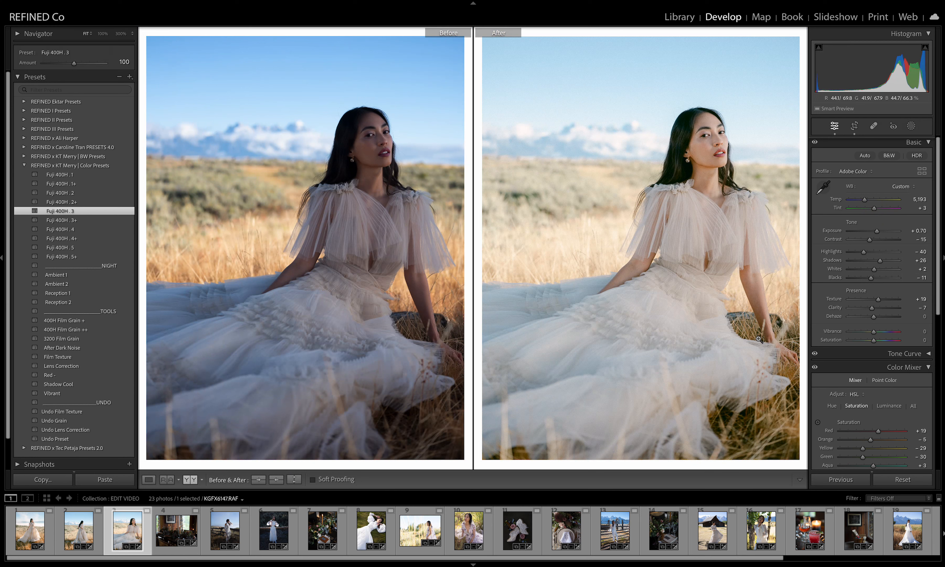
# Step: Fine-tune the third photo to Shadows +31, Blacks -13, Contrast -17, Highlights -56 and a Temp of 5,242
pyautogui.moveTo(880, 263)
pyautogui.mouseDown()
pyautogui.moveTo(868, 241)
pyautogui.moveTo(871, 279)
pyautogui.mouseUp()
pyautogui.moveTo(869, 241); pyautogui.dragTo(858, 253)
pyautogui.moveTo(864, 200); pyautogui.dragTo(865, 200)
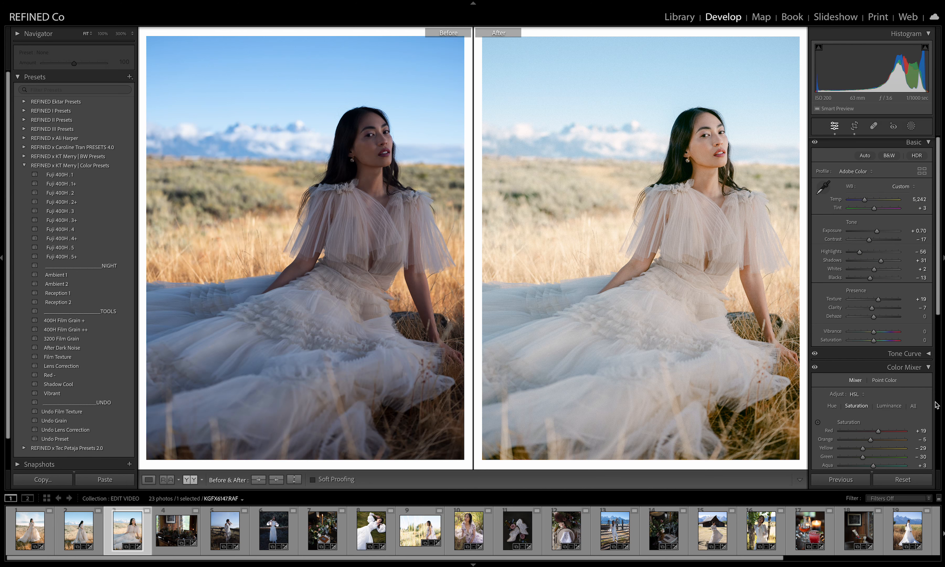
# Step: Compare the Fuji 400H . 3, 1, 2, 4 and 5 presets on the fourth photo, the candlelit table, and apply Fuji 400H . 1
pyautogui.press('Right')
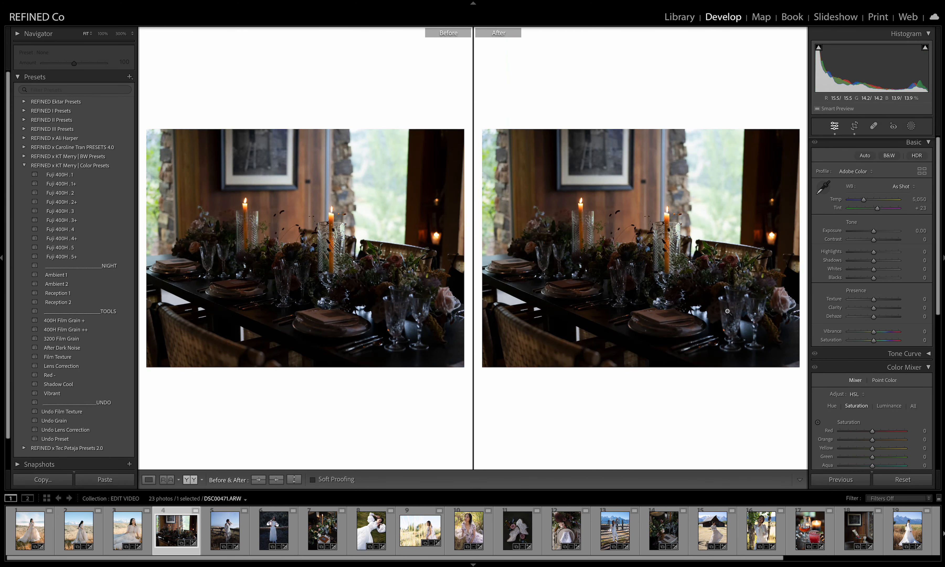
pyautogui.click(74, 213)
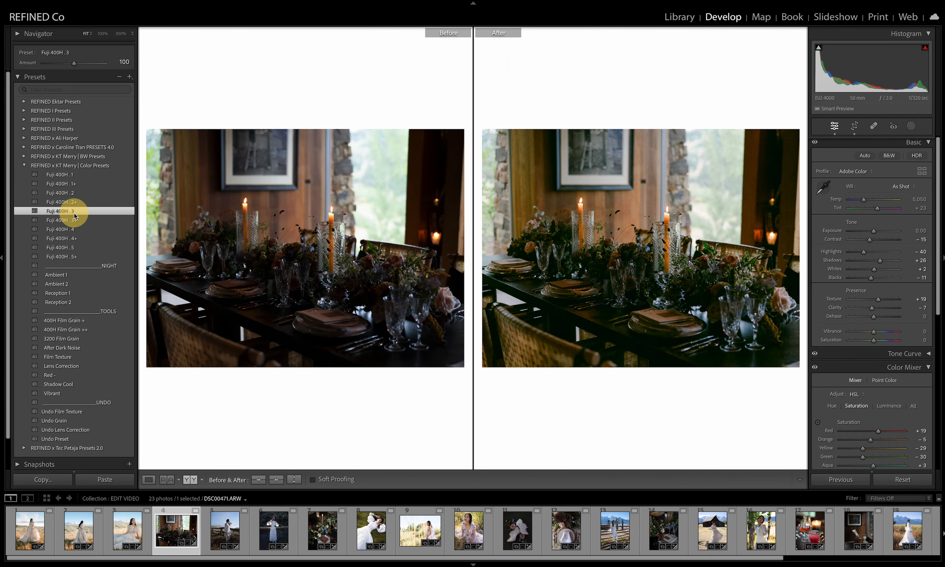
pyautogui.click(66, 176)
pyautogui.click(67, 194)
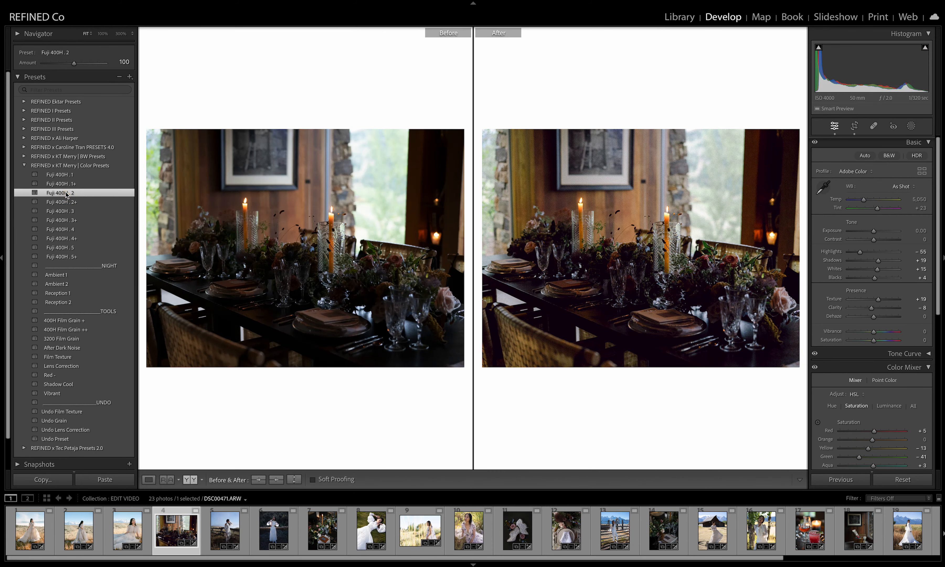
pyautogui.click(66, 213)
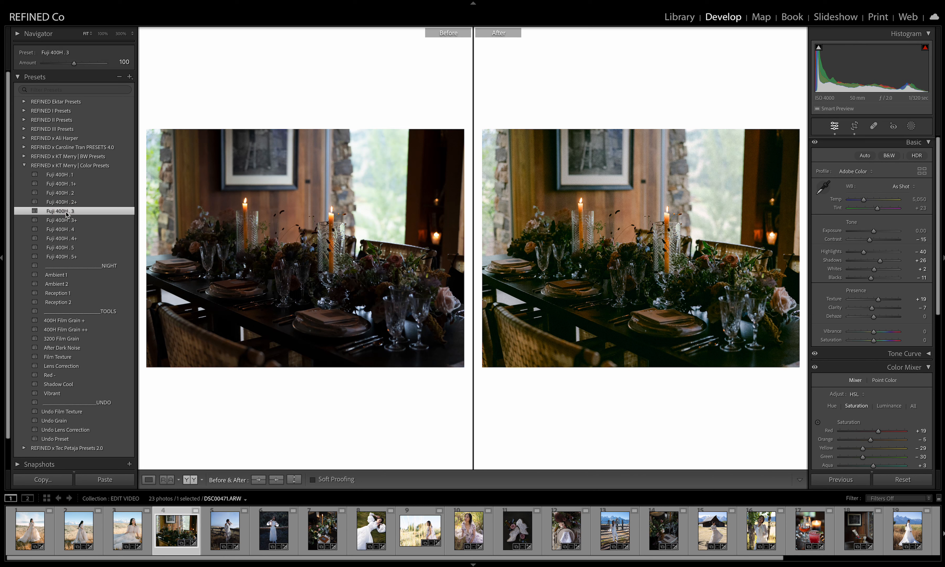
pyautogui.click(66, 229)
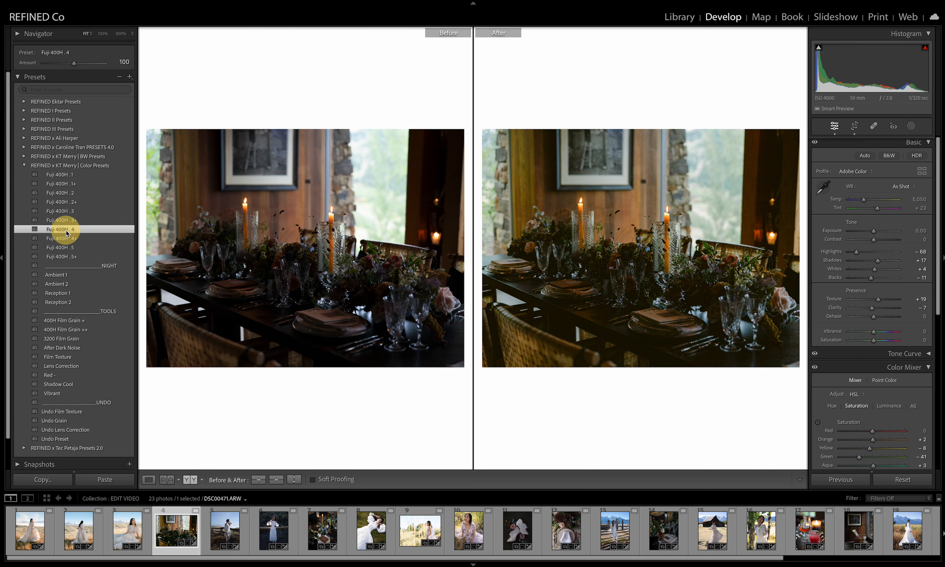
pyautogui.click(66, 249)
pyautogui.click(57, 176)
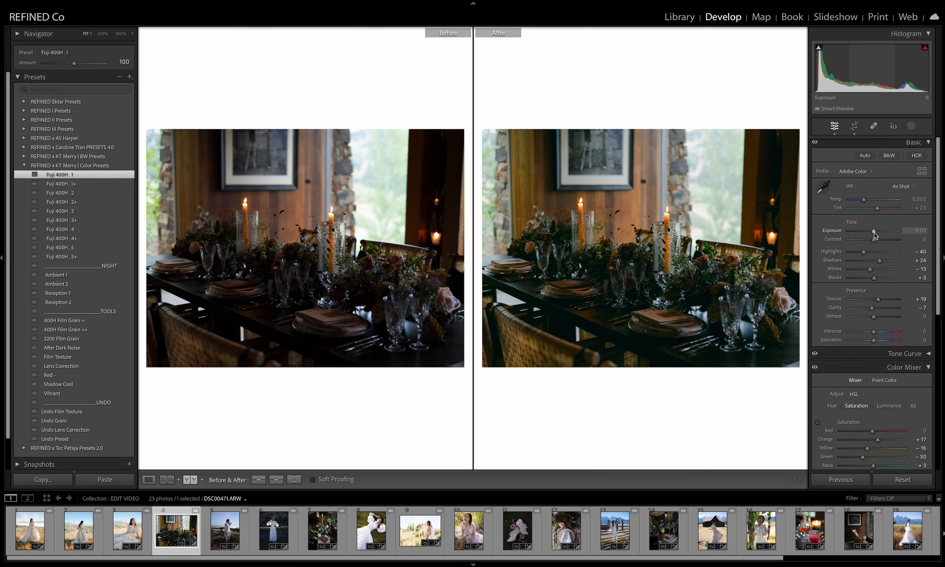
# Step: Set the table photo's Temp to 4,574 and Exposure to +0.60 in single-photo view, undoing the trial Exposure of +1.75
pyautogui.moveTo(874, 230); pyautogui.dragTo(875, 232)
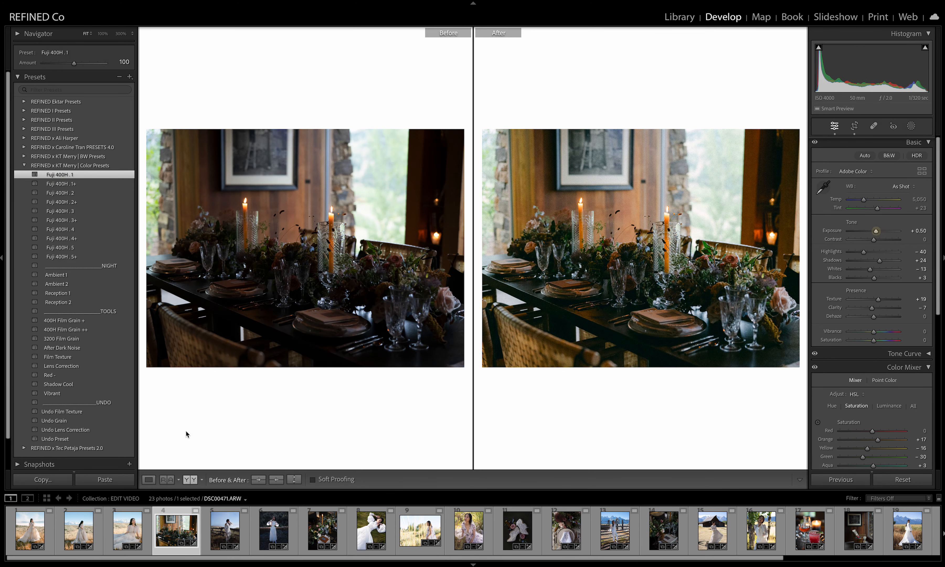
pyautogui.click(148, 480)
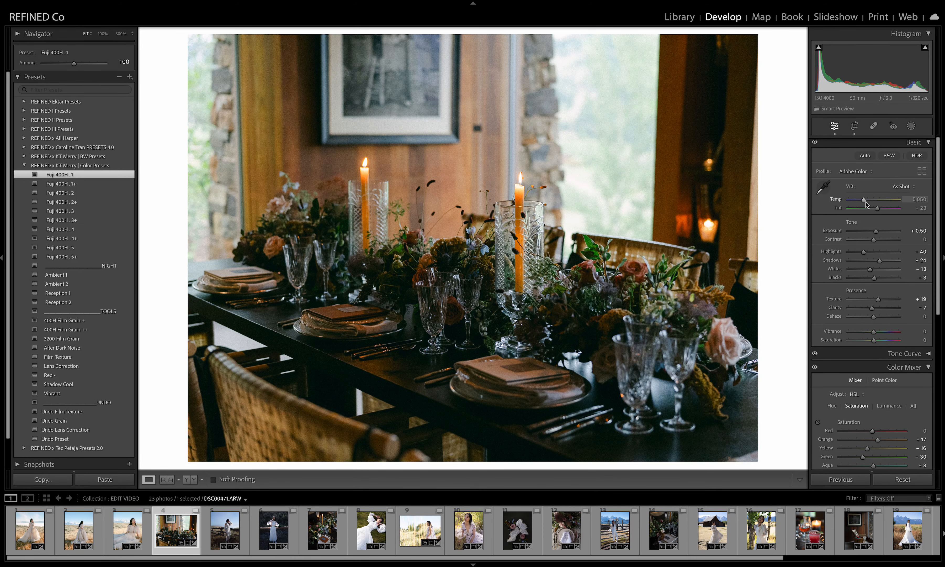
pyautogui.moveTo(865, 201); pyautogui.dragTo(882, 231)
pyautogui.hotkey('ctrl', 'z')
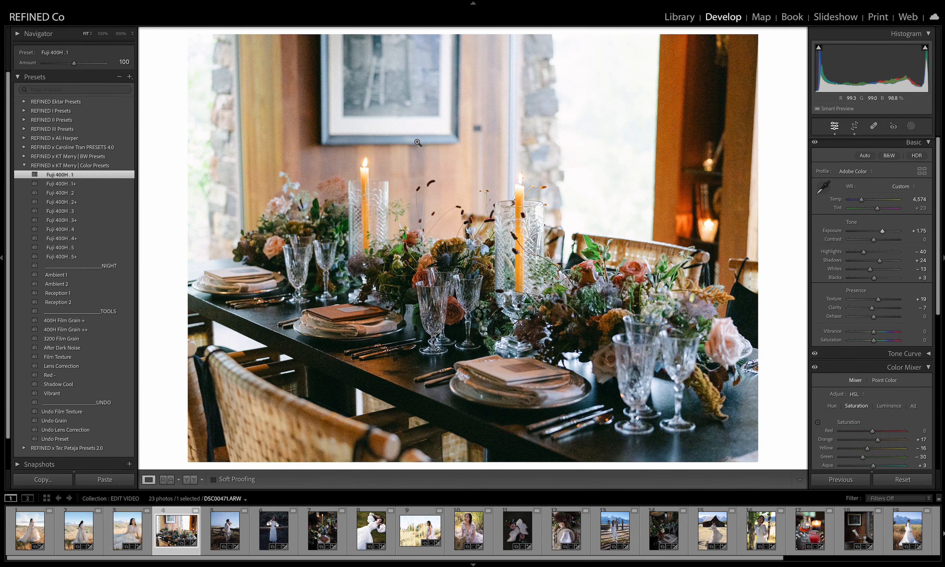
pyautogui.hotkey('ctrl', 'z')
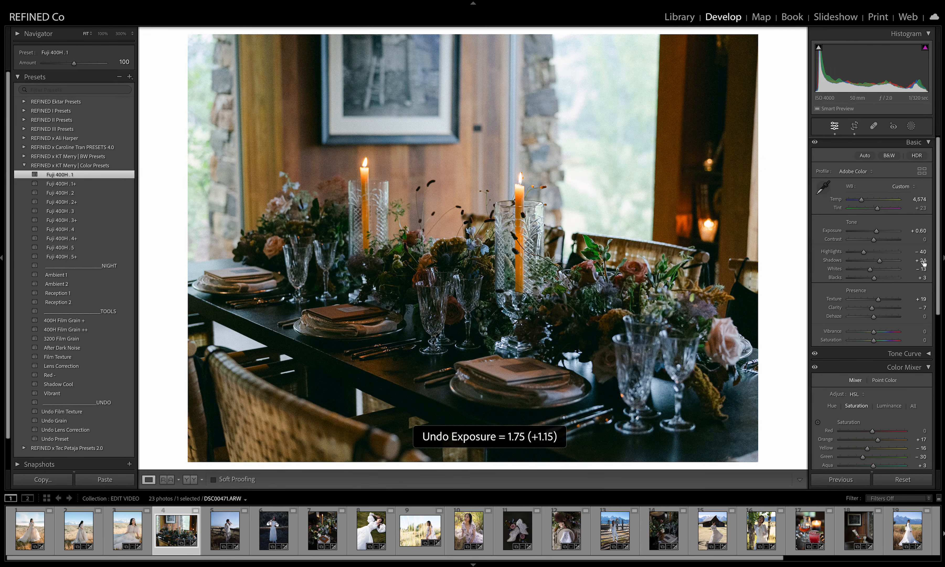
# Step: Raise the table photo's Exposure to +0.75 and Shadows to +32, and collapse the Color Mixer and Transform settings
pyautogui.moveTo(876, 234); pyautogui.dragTo(877, 234)
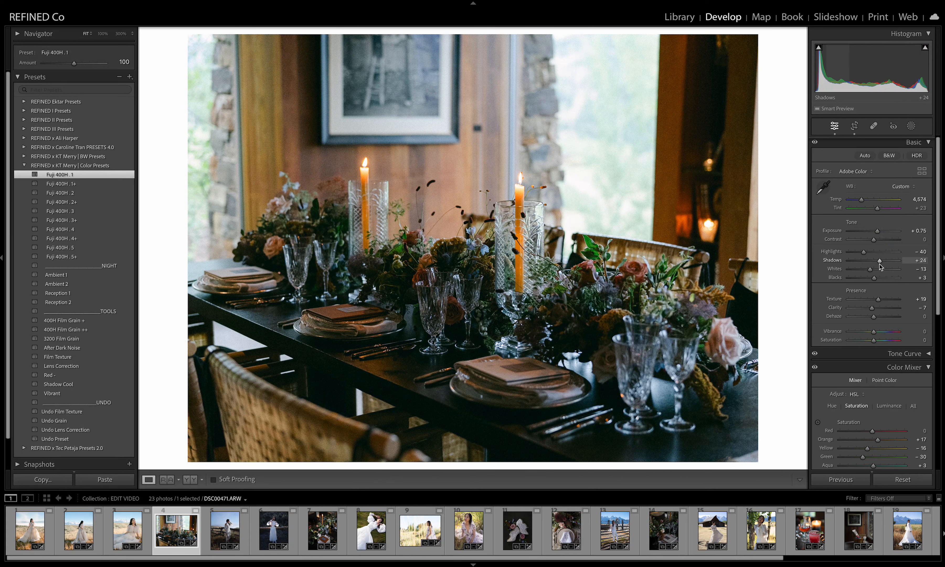
pyautogui.moveTo(878, 264); pyautogui.dragTo(880, 263)
pyautogui.click(911, 367)
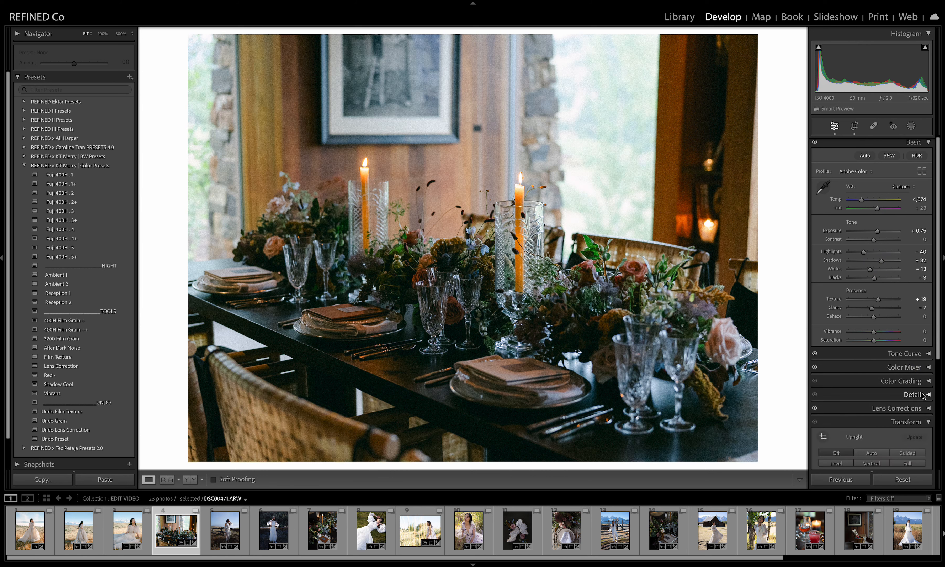
pyautogui.click(913, 421)
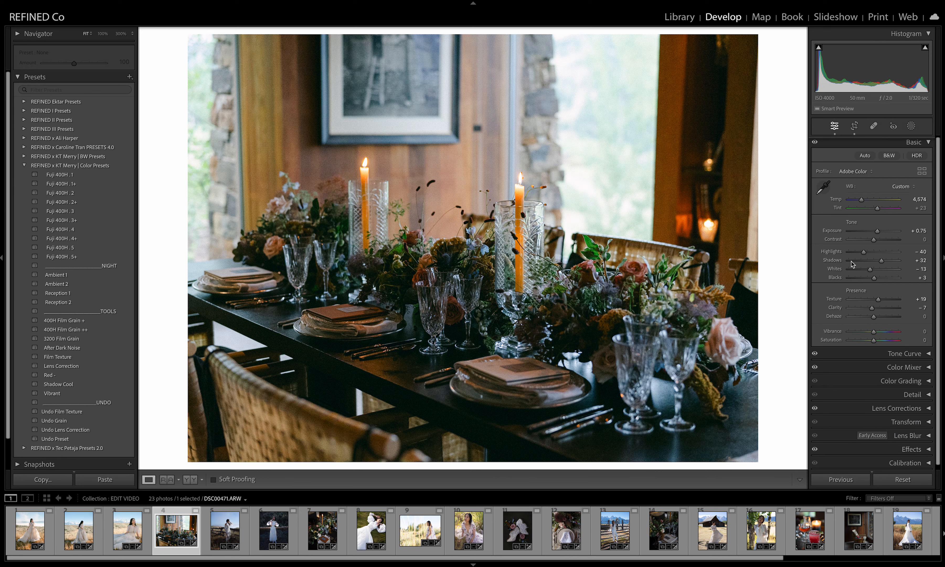
# Step: Set the table photo's Shadows to +55 and Exposure to +0.70, and return to the before/after view
pyautogui.moveTo(881, 261)
pyautogui.mouseDown()
pyautogui.moveTo(863, 263)
pyautogui.moveTo(887, 261)
pyautogui.mouseUp()
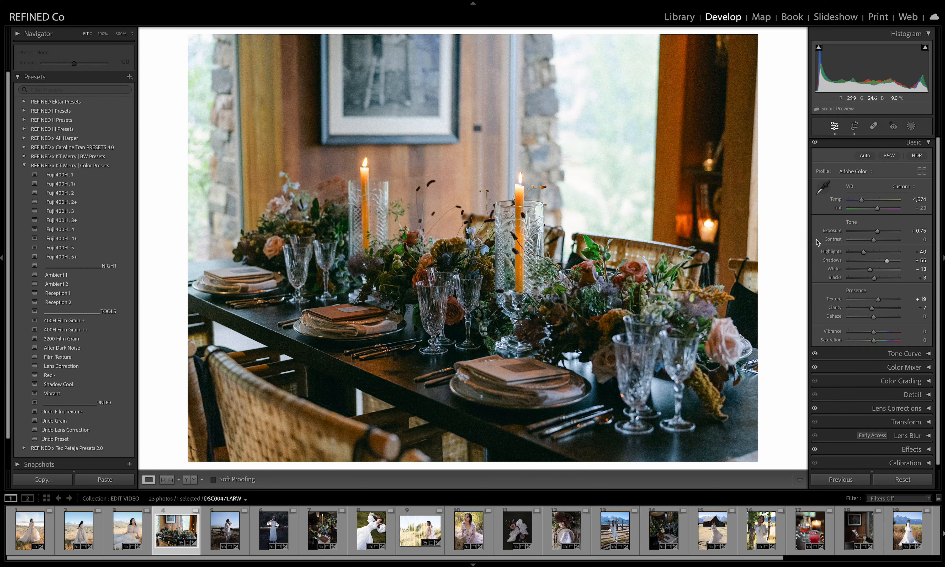
pyautogui.moveTo(878, 232); pyautogui.dragTo(877, 232)
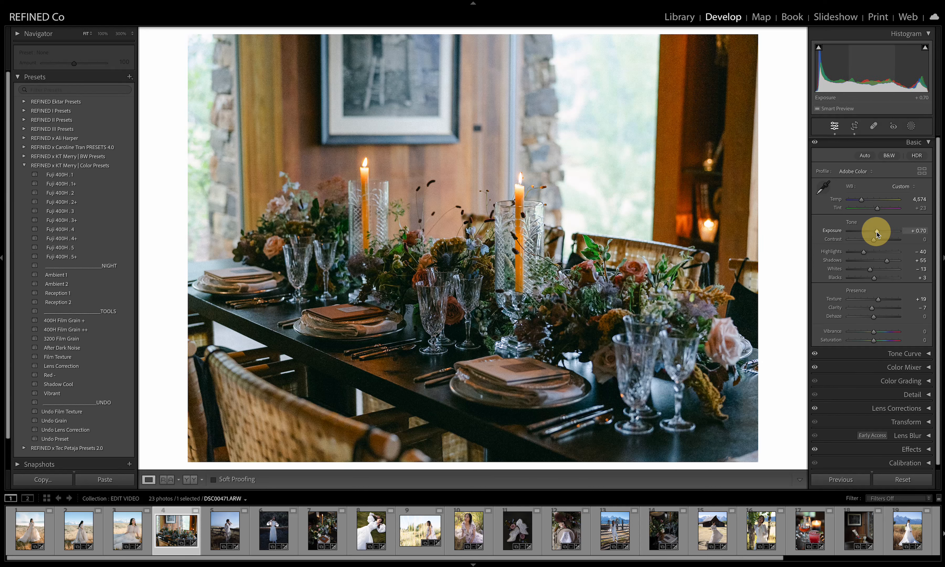
pyautogui.press('y')
# Step: Apply the Fuji 400H . 3 preset to the fifth photo with an Exposure of +0.60, and zoom in on the woman's face
pyautogui.press('Right')
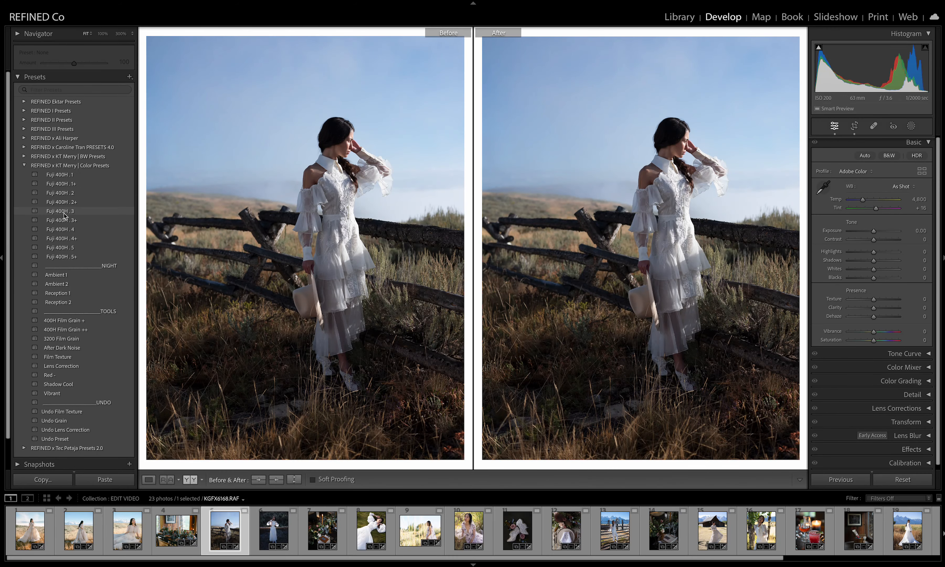
pyautogui.click(66, 212)
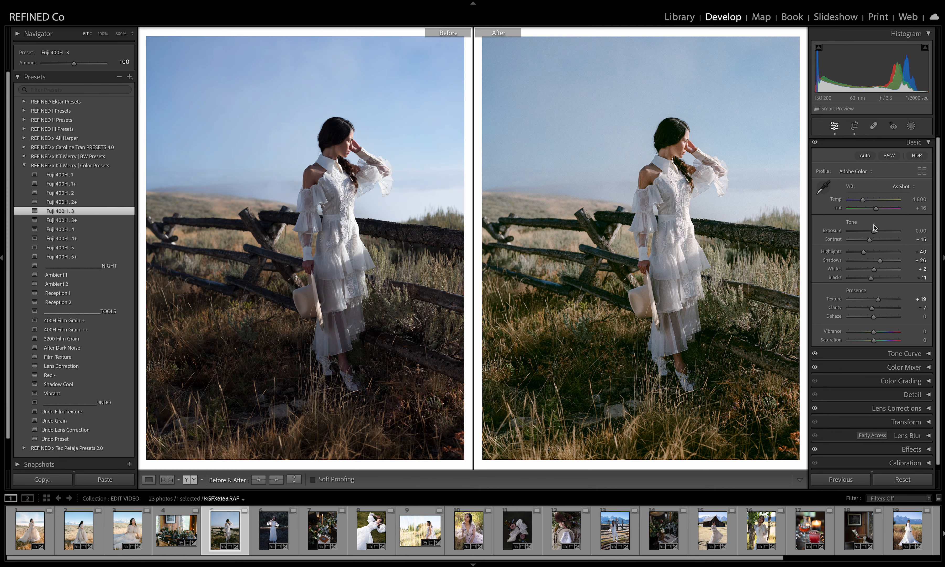
pyautogui.moveTo(875, 230); pyautogui.dragTo(877, 233)
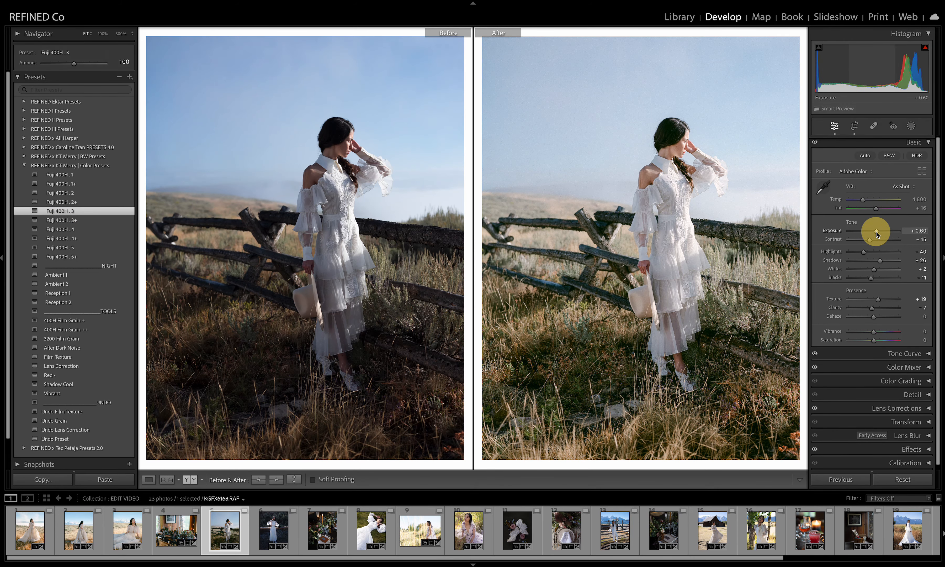
pyautogui.click(700, 158)
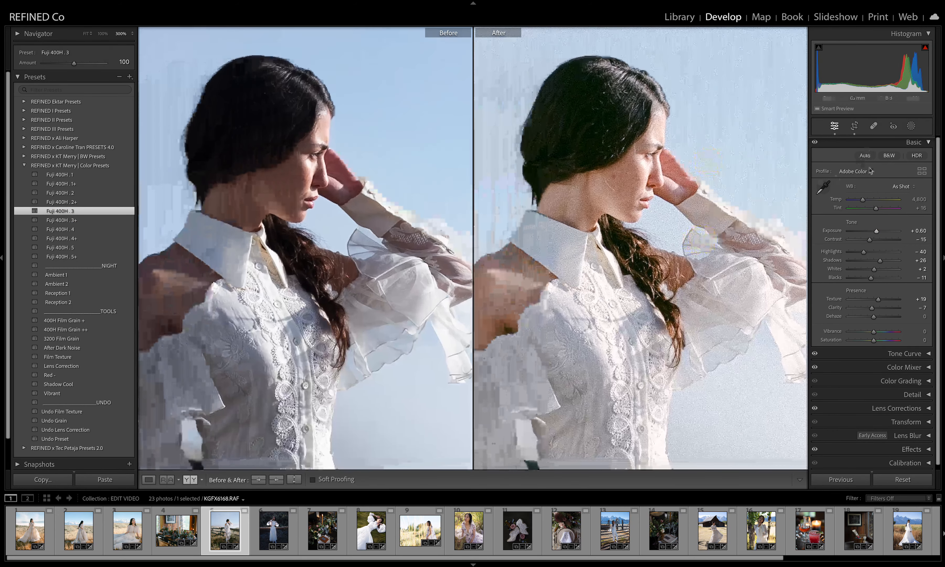
# Step: Set the fifth photo's Temp to 5,231, Tint to +8 and Exposure to +0.55, judging the woman's skin tone up close
pyautogui.moveTo(863, 200); pyautogui.dragTo(866, 199)
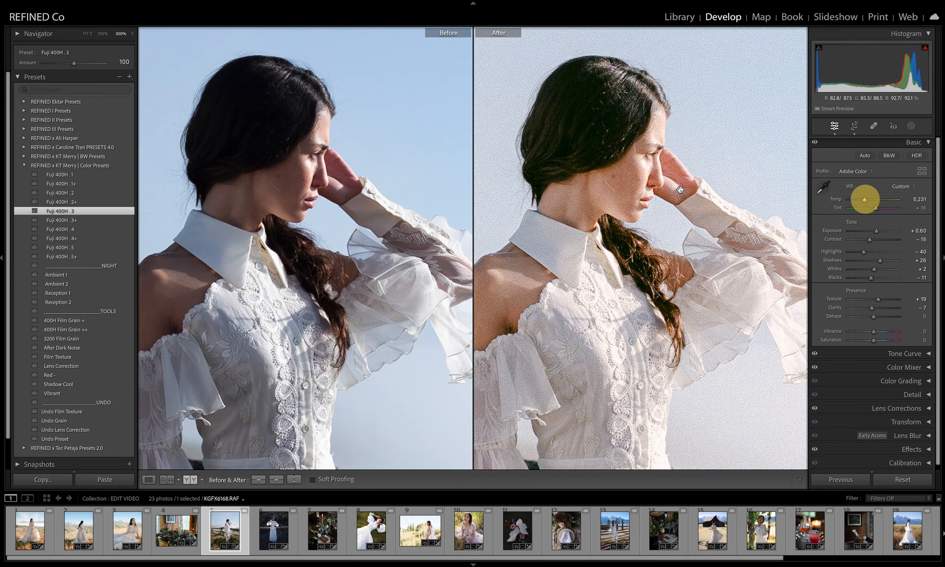
pyautogui.click(675, 189)
pyautogui.click(643, 150)
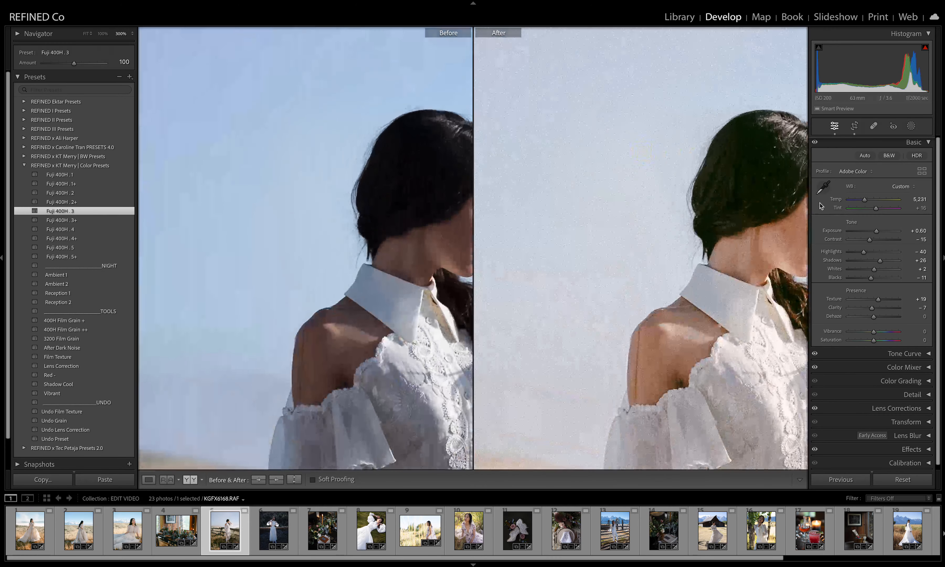
pyautogui.click(653, 169)
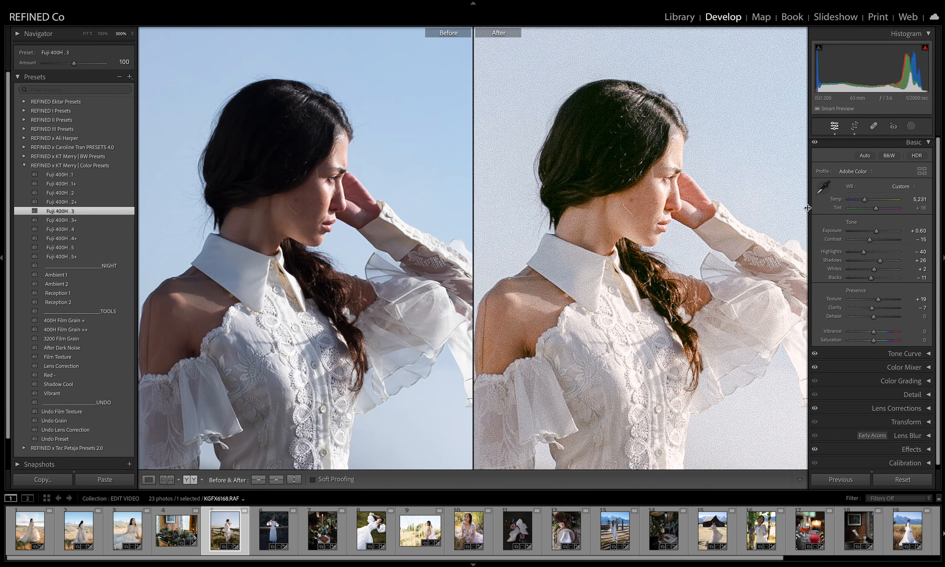
pyautogui.moveTo(876, 209); pyautogui.dragTo(876, 209)
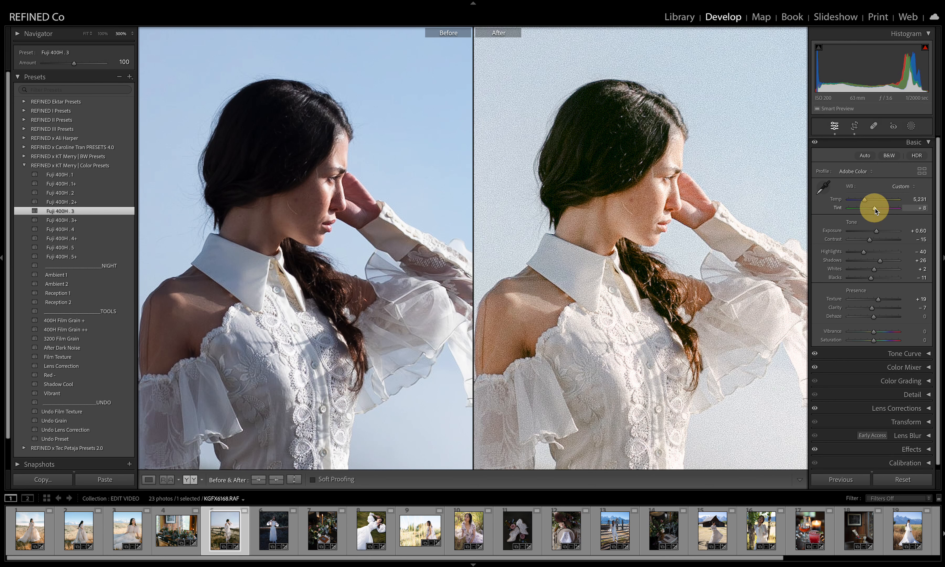
pyautogui.moveTo(877, 232); pyautogui.dragTo(878, 234)
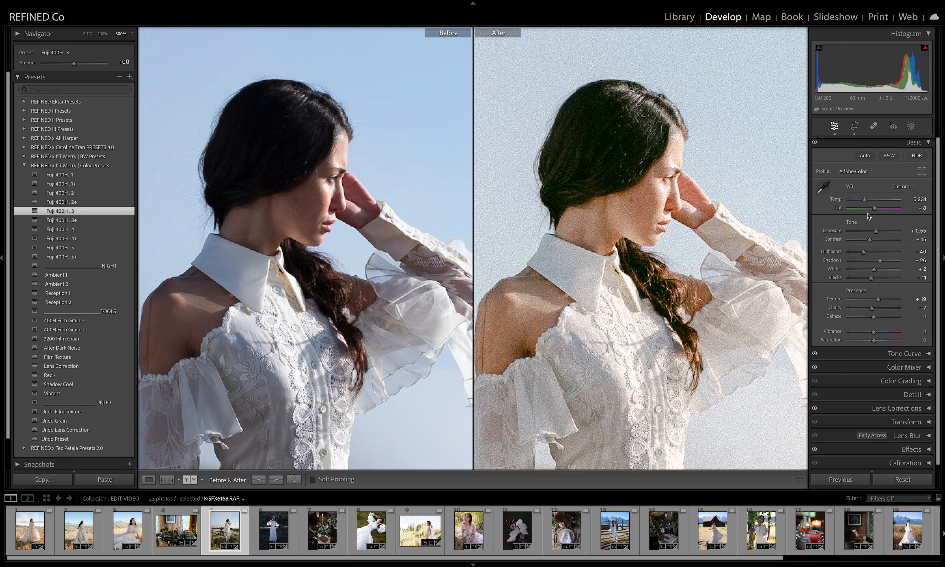
# Step: Refine the fifth photo to Temp 5,092, Tint +4, Exposure +0.60, Highlights −64 and Shadows +31
pyautogui.moveTo(865, 200); pyautogui.dragTo(866, 201)
pyautogui.moveTo(875, 210); pyautogui.dragTo(874, 209)
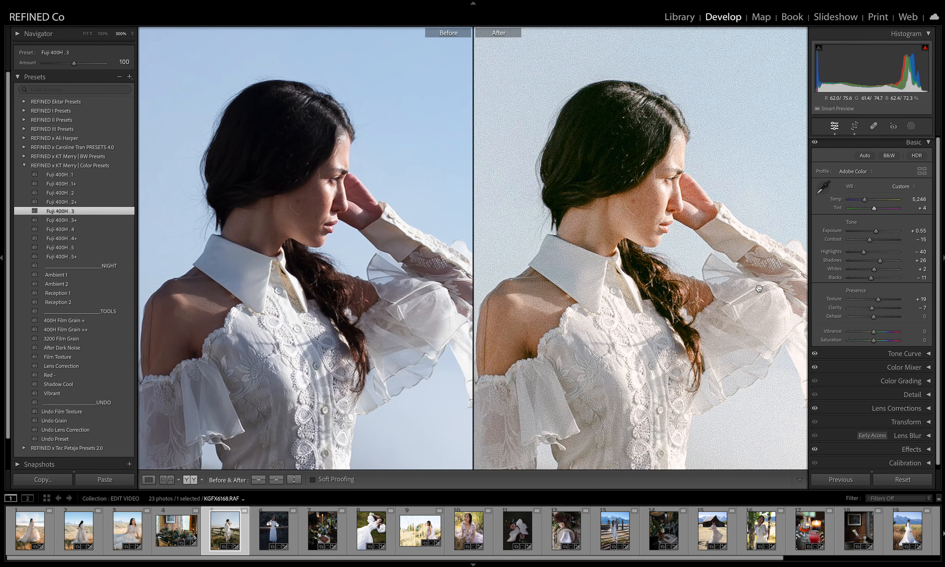
pyautogui.click(739, 278)
pyautogui.moveTo(864, 200); pyautogui.dragTo(857, 254)
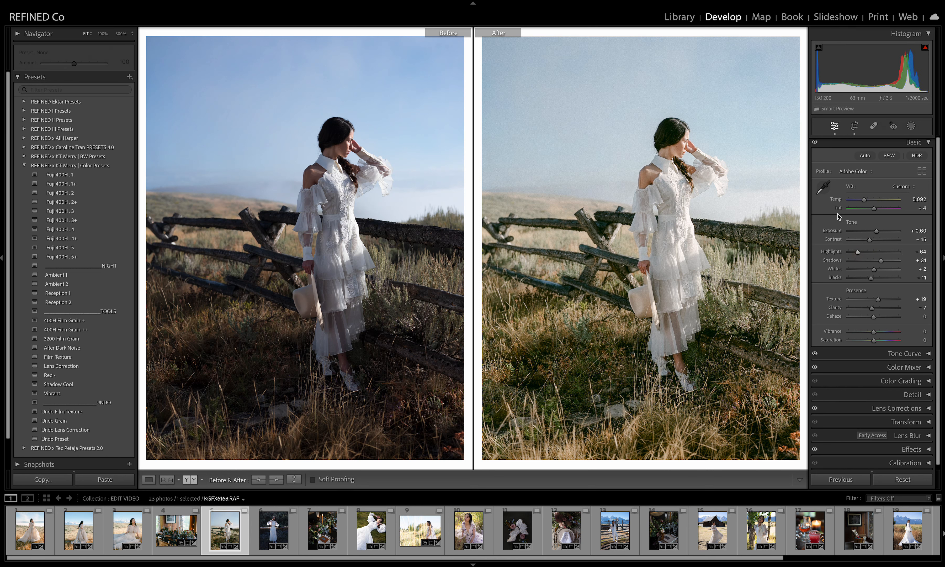
# Step: Apply the Fuji 400H . 3 preset to the sixth photo and set its Exposure to +0.70
pyautogui.click(273, 531)
pyautogui.click(60, 211)
pyautogui.moveTo(874, 231); pyautogui.dragTo(874, 230)
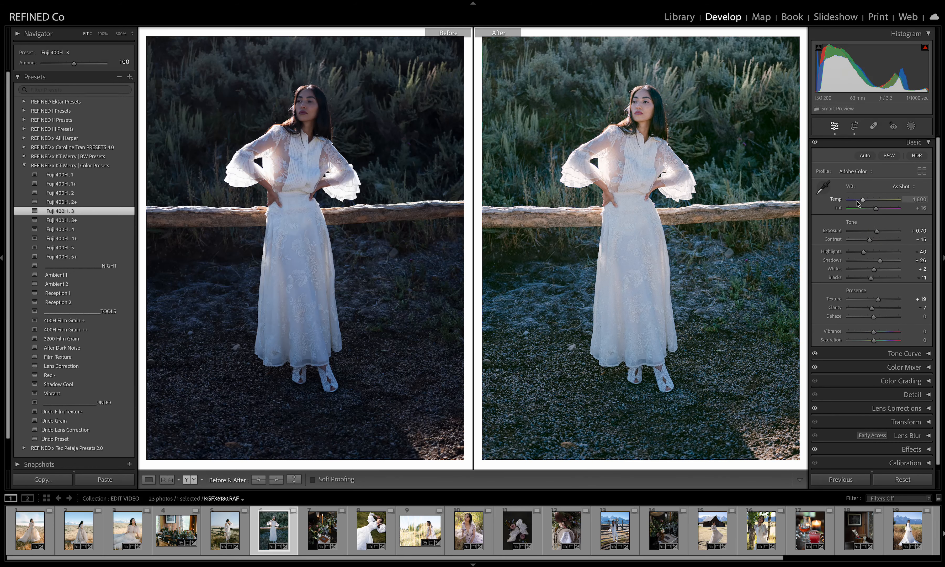
# Step: Try the Auto white balance on the sixth photo and return it to As Shot
pyautogui.click(900, 187)
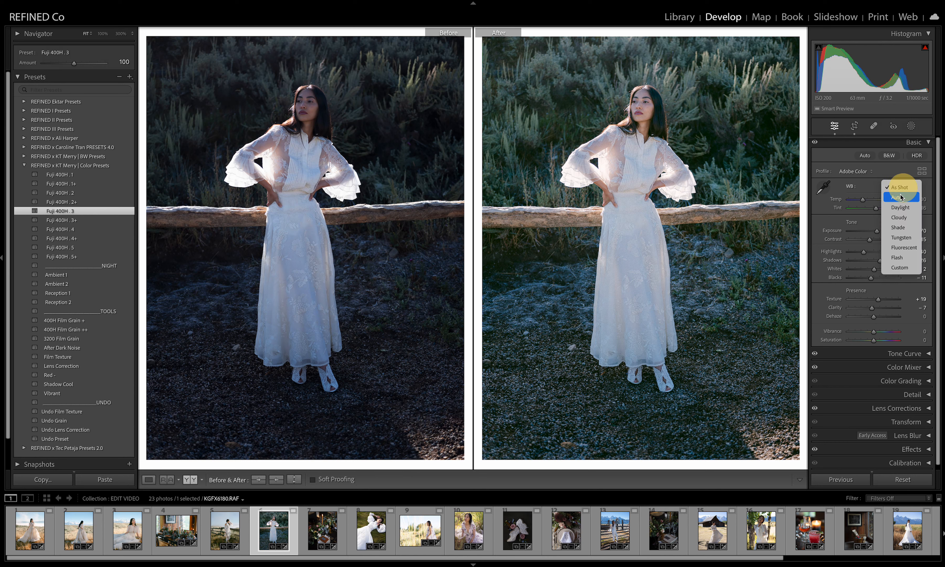
pyautogui.click(901, 198)
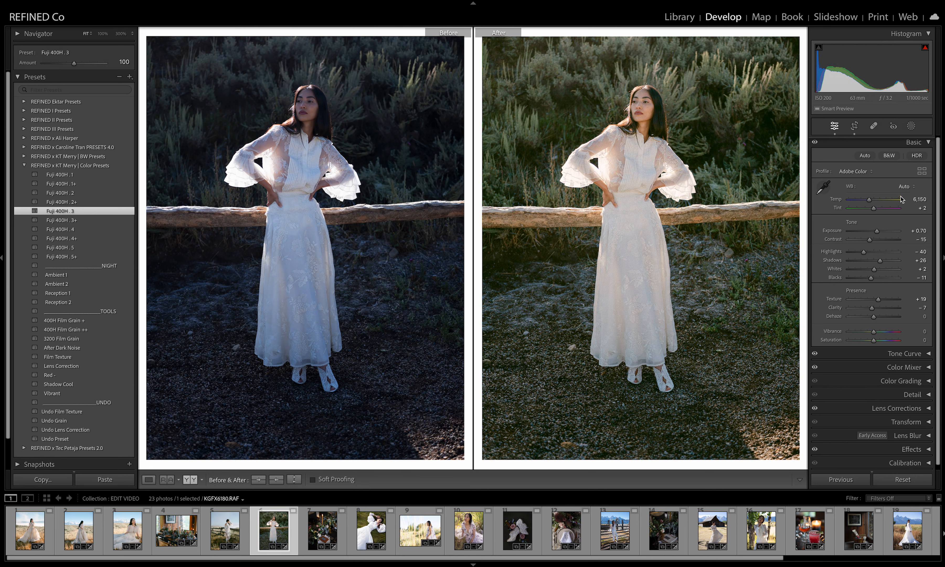
pyautogui.click(904, 187)
pyautogui.click(910, 177)
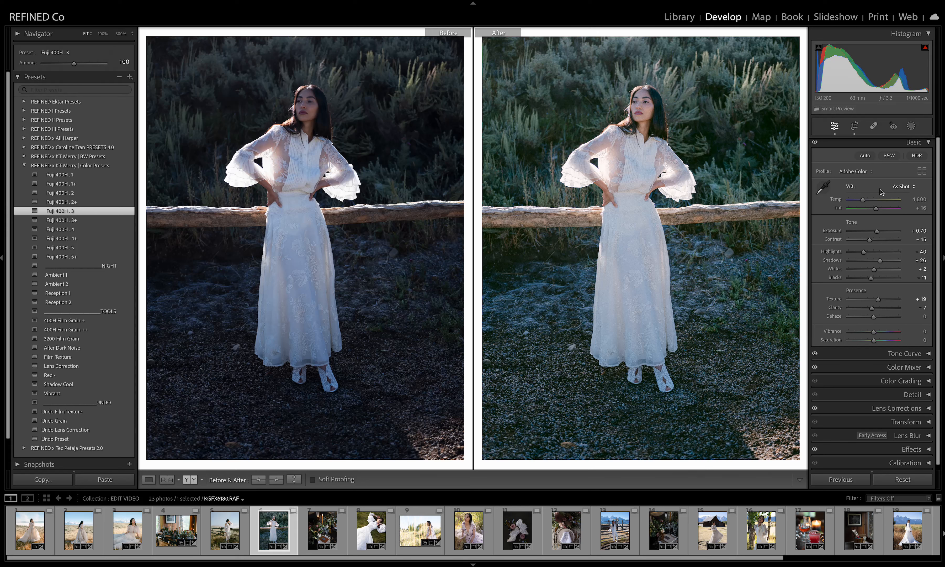
# Step: Compare the Auto and Daylight white balance on the sixth photo and settle on Daylight
pyautogui.click(901, 186)
pyautogui.click(905, 197)
pyautogui.click(901, 186)
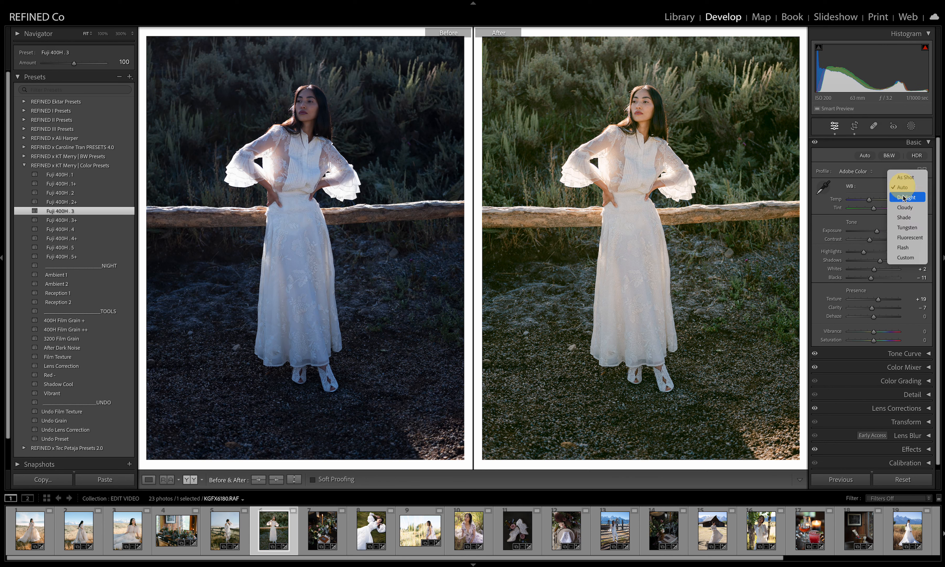
pyautogui.click(906, 200)
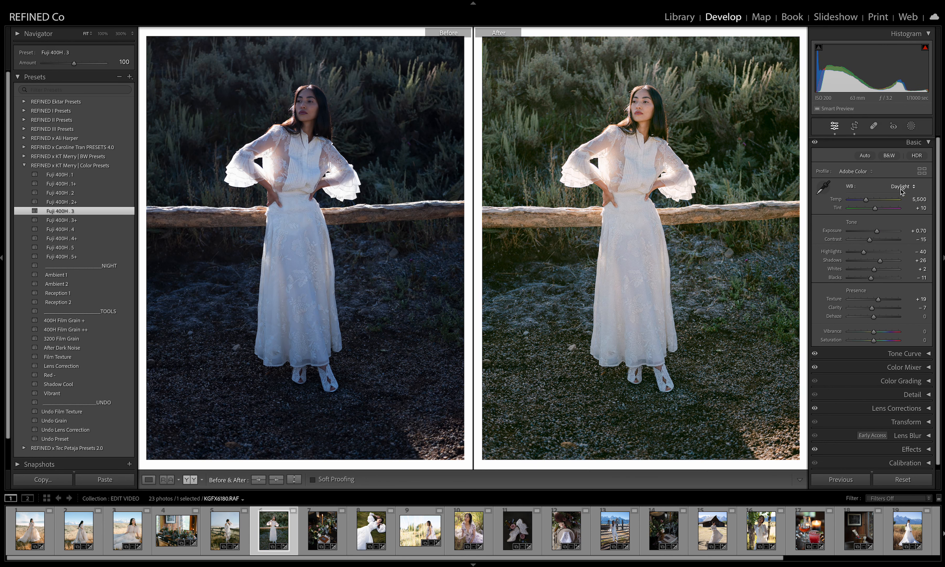
pyautogui.click(902, 186)
pyautogui.click(896, 177)
pyautogui.click(904, 187)
pyautogui.click(905, 196)
# Step: Set the sixth photo's Temp to 5,530, Tint to +8 and Contrast to −7, judging the woman's face up close
pyautogui.moveTo(866, 199); pyautogui.dragTo(867, 202)
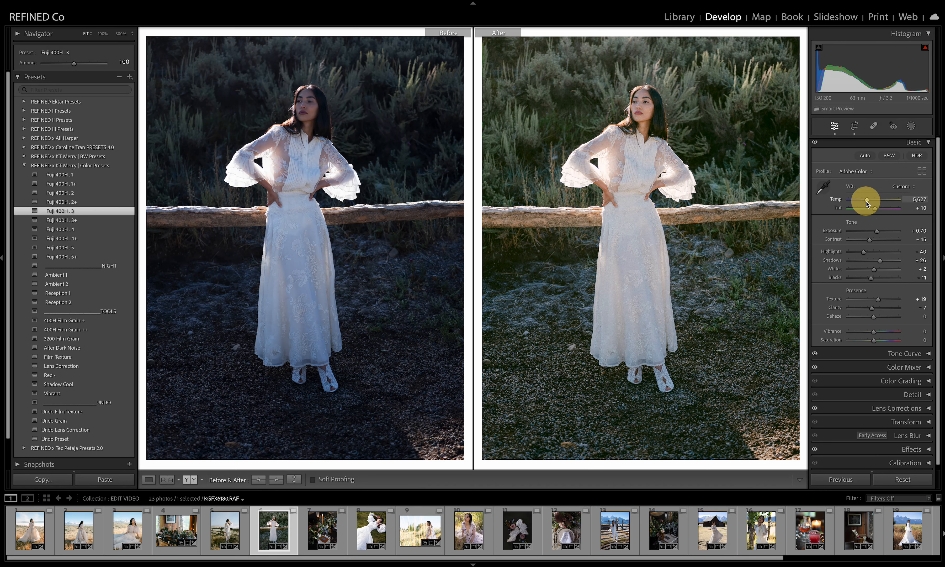
pyautogui.press('z')
pyautogui.moveTo(866, 201); pyautogui.dragTo(874, 210)
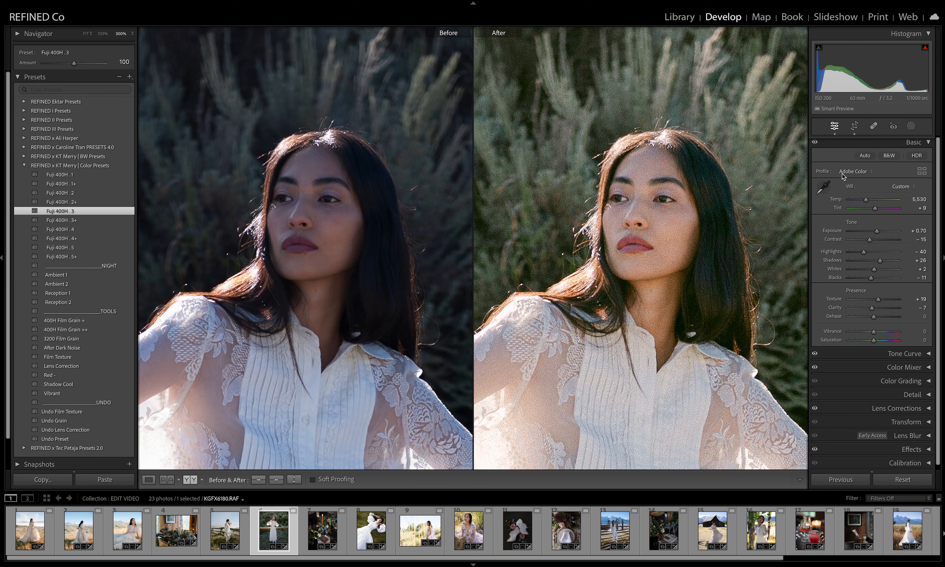
pyautogui.moveTo(866, 201); pyautogui.dragTo(872, 241)
pyautogui.click(671, 247)
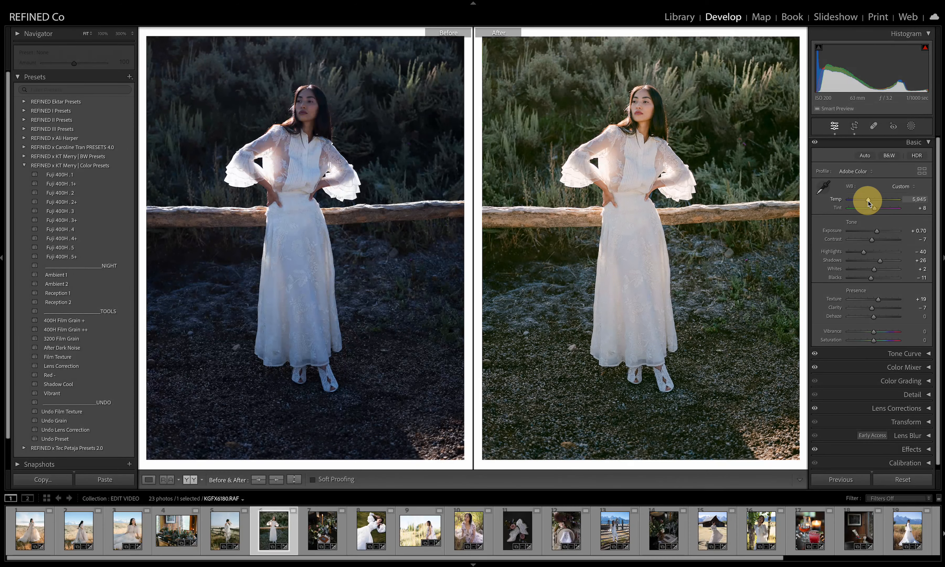
# Step: Set the sixth photo's Temp to 5,853, Tint to +12 and Shadows to +24, and copy the After settings to the Before version
pyautogui.moveTo(867, 201); pyautogui.dragTo(877, 210)
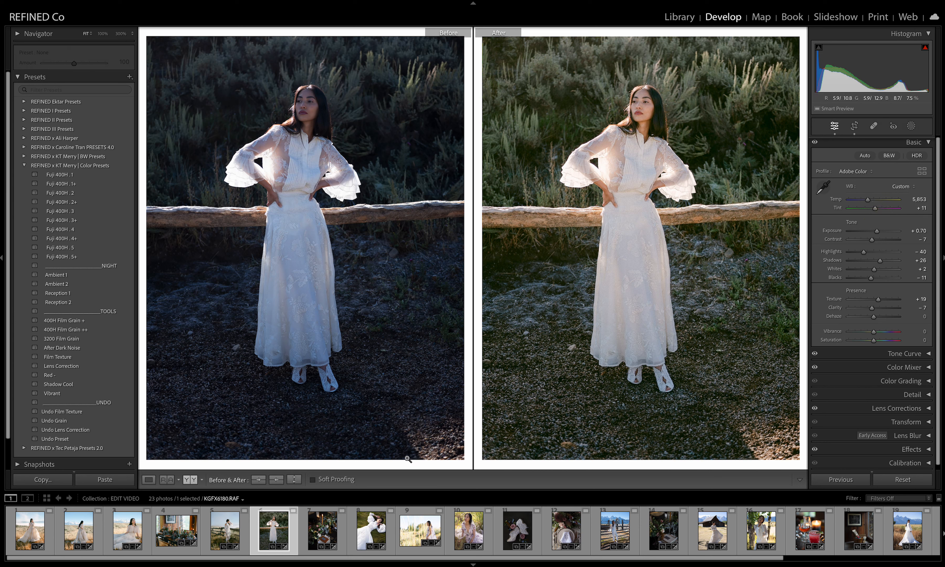
pyautogui.moveTo(879, 262); pyautogui.dragTo(879, 263)
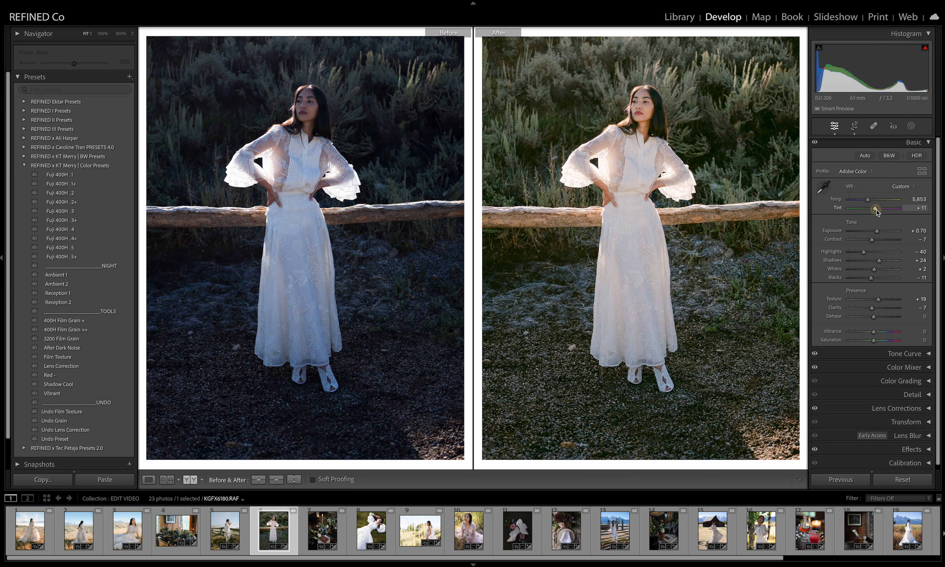
pyautogui.moveTo(876, 209); pyautogui.dragTo(878, 212)
pyautogui.click(273, 479)
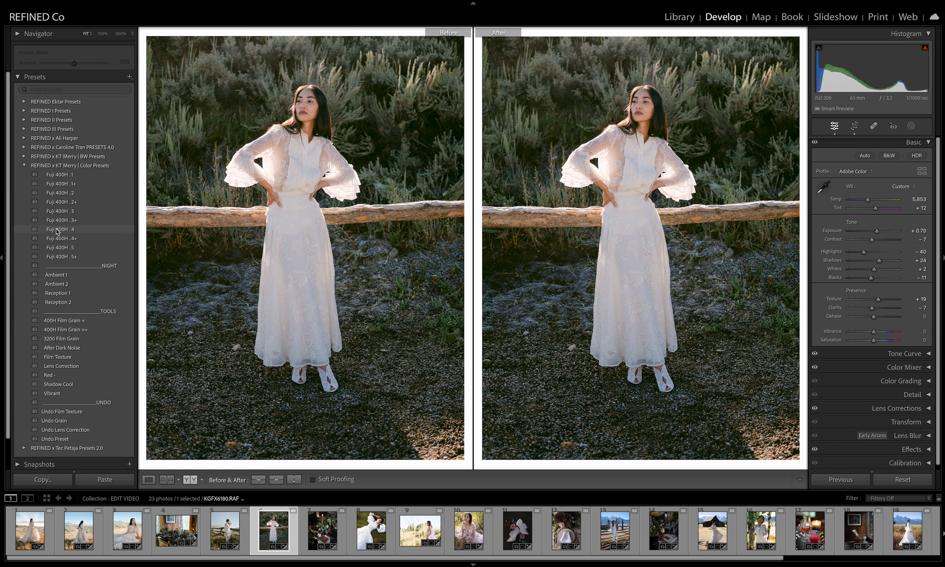
# Step: Strip the color look from the sixth photo with Undo Preset and apply the KT Merry black-and-white preset Delta 400 .1
pyautogui.click(24, 157)
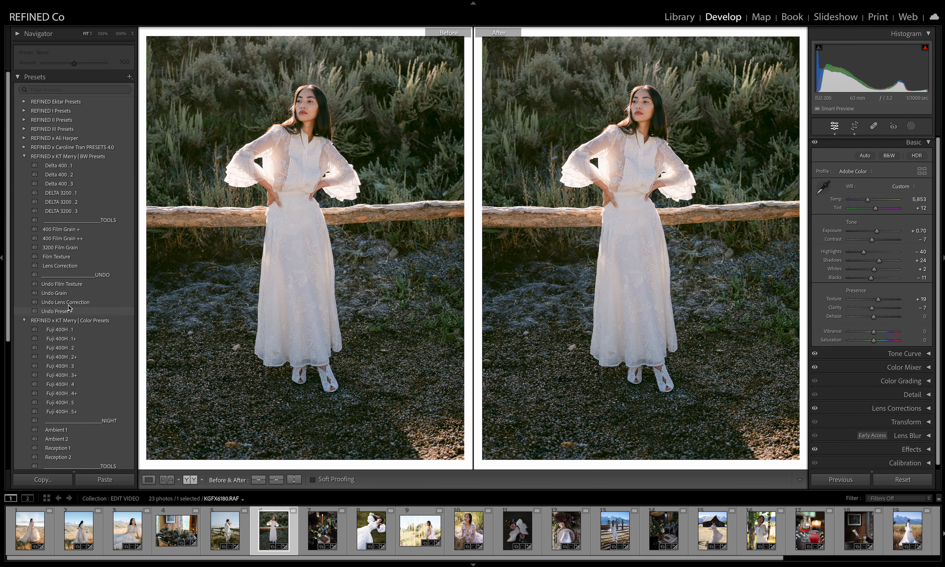
pyautogui.click(58, 310)
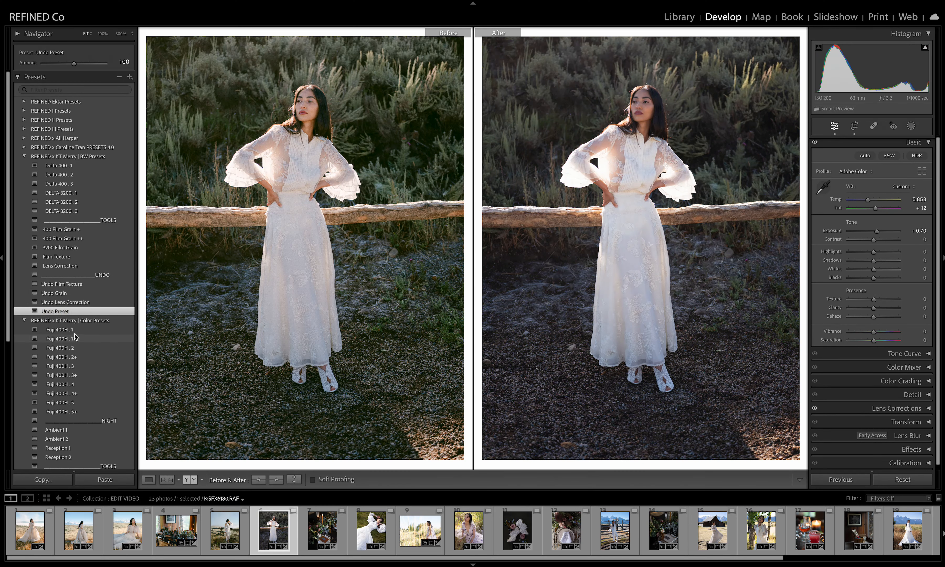
pyautogui.click(64, 166)
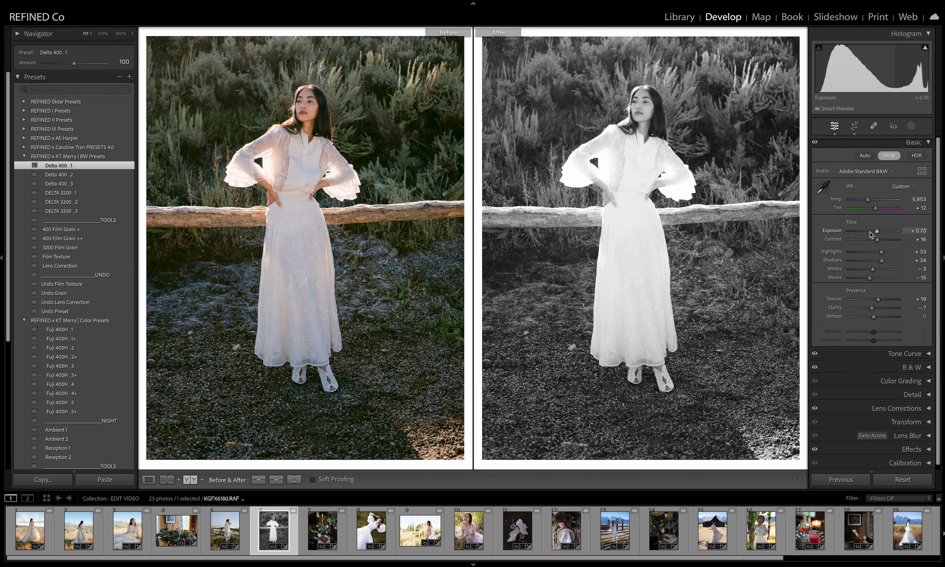
# Step: Apply DELTA 3200 .1 with 3200 Film Grain to the sixth photo, and set Exposure to +0.20 and Contrast to +21
pyautogui.click(62, 192)
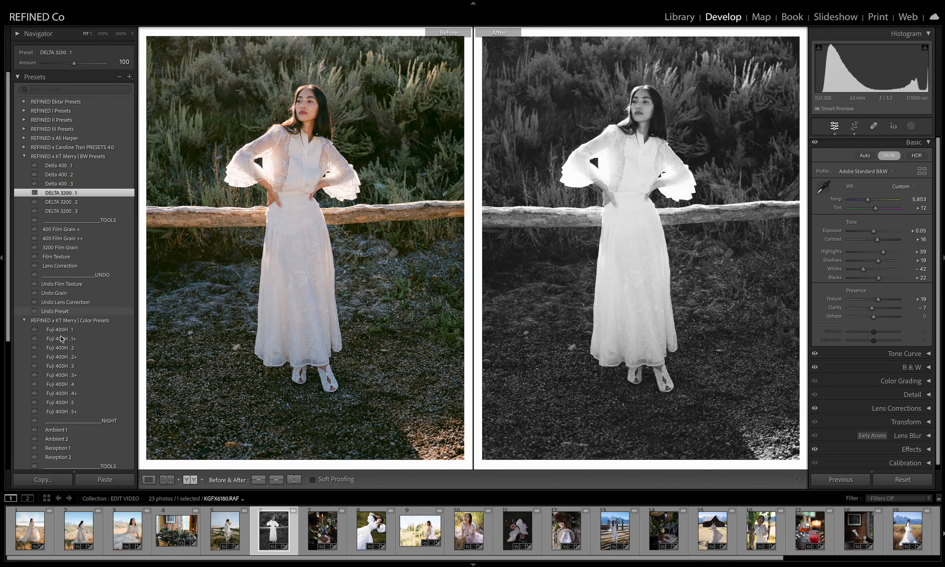
pyautogui.click(64, 249)
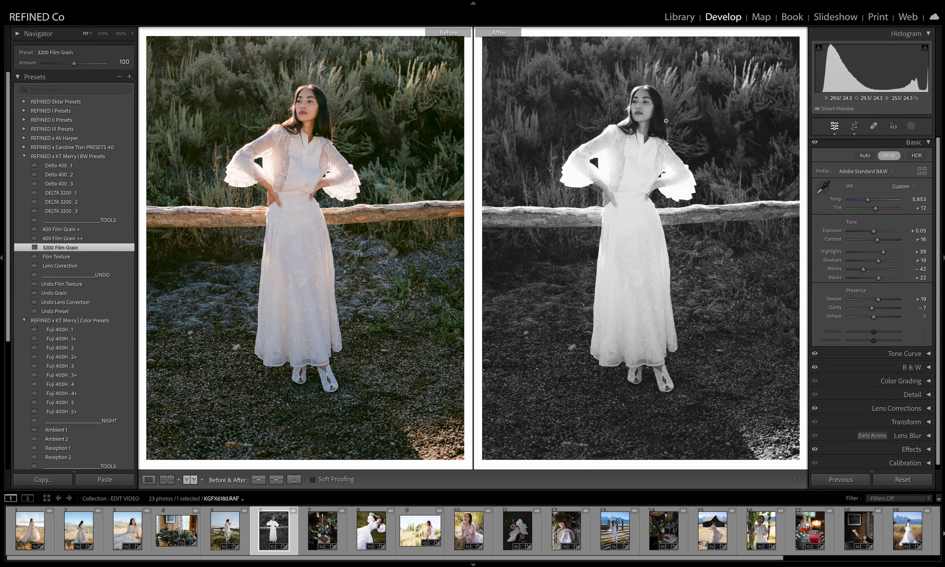
pyautogui.click(652, 122)
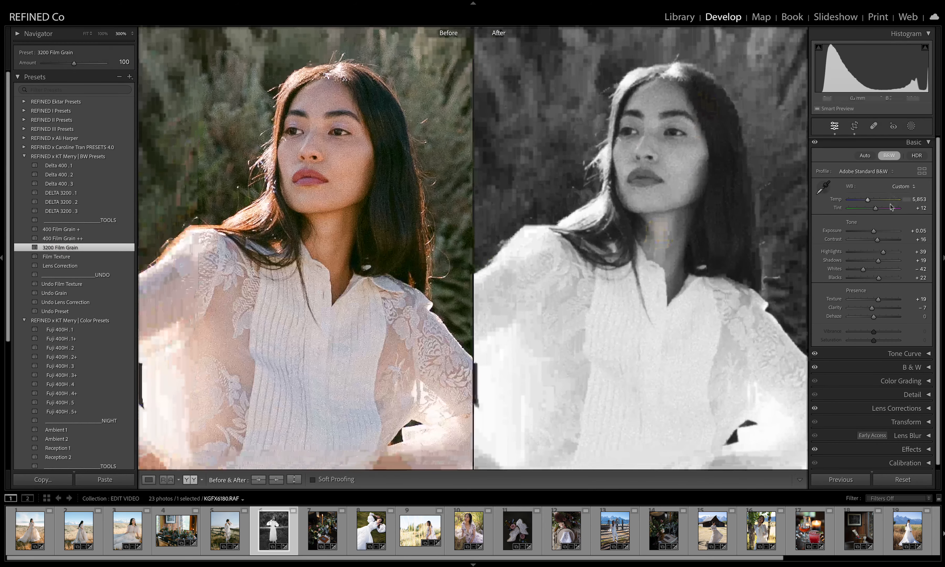
pyautogui.click(876, 231)
pyautogui.click(878, 240)
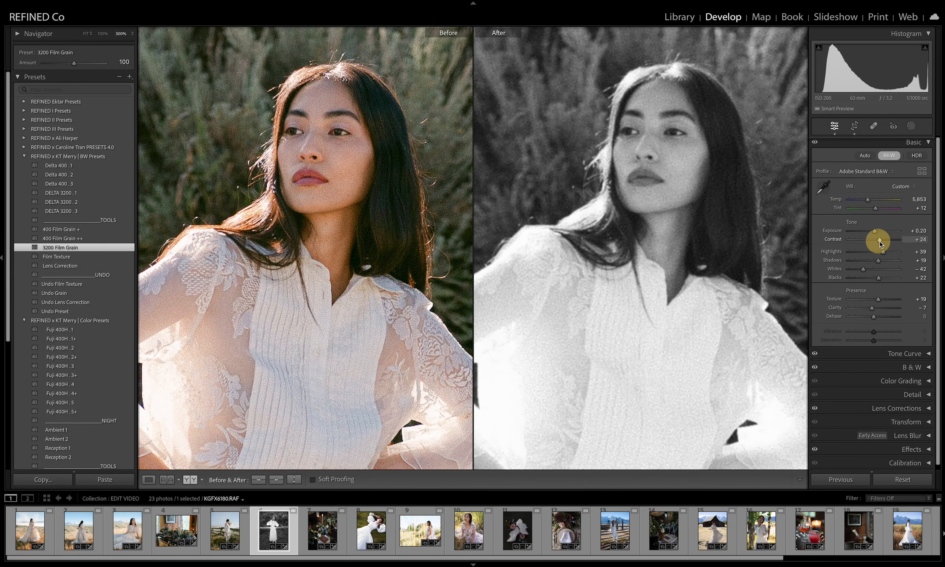
pyautogui.click(664, 194)
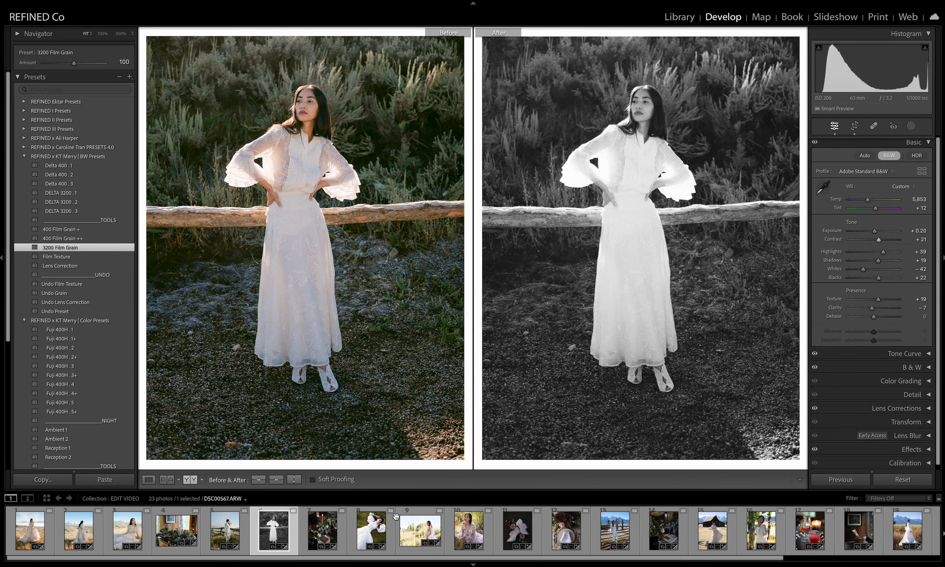
# Step: Apply the Fuji 400H . 1 color preset to the candlelit table photo, and set Temp to 5,544 and Tint to +19
pyautogui.click(334, 533)
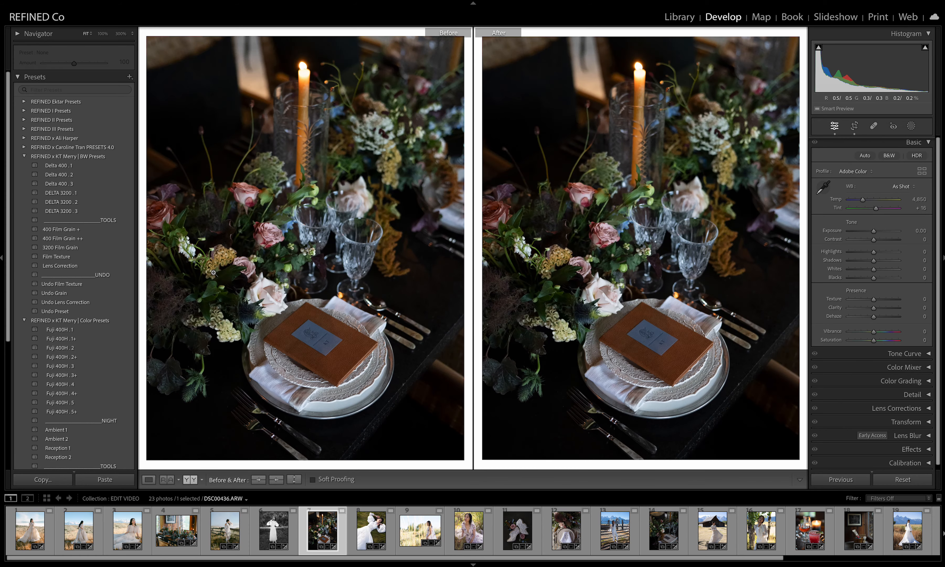
pyautogui.click(25, 153)
pyautogui.click(72, 174)
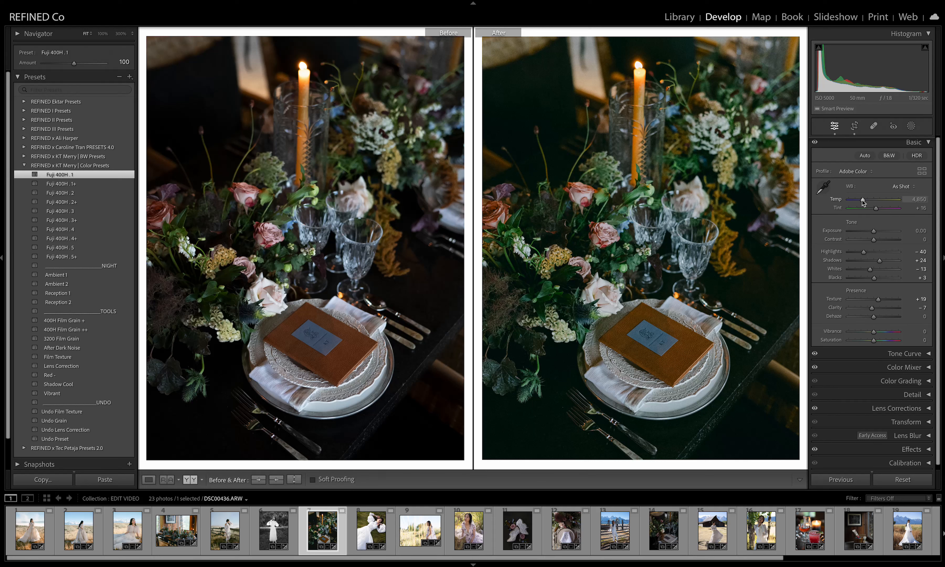
pyautogui.moveTo(867, 201)
pyautogui.mouseDown()
pyautogui.moveTo(858, 201)
pyautogui.moveTo(876, 211)
pyautogui.mouseUp()
pyautogui.moveTo(877, 209); pyautogui.dragTo(876, 208)
# Step: Check the flowers' color up close, and set the candlelit table photo's Tint to +26, Exposure to +0.05 and Shadows to +45
pyautogui.click(677, 200)
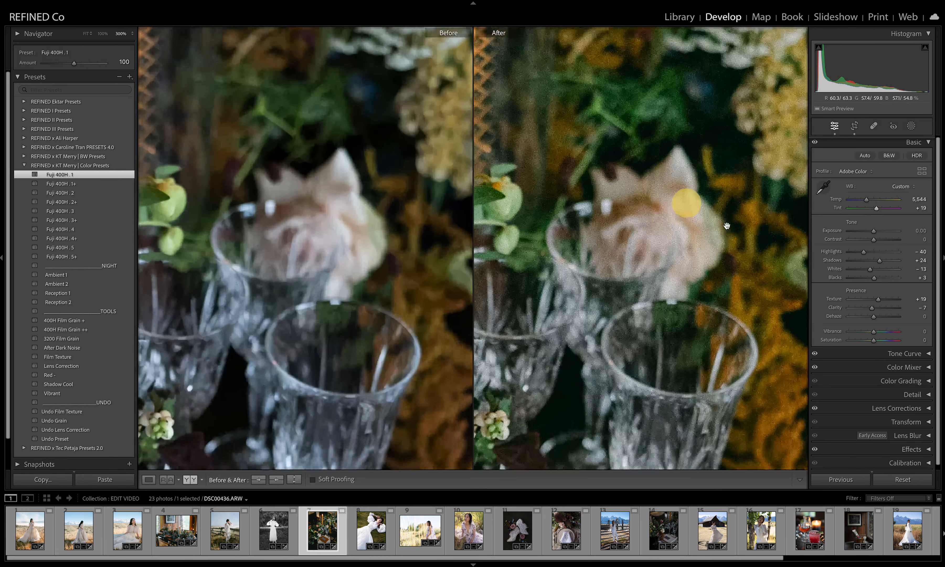
pyautogui.moveTo(663, 196); pyautogui.dragTo(690, 293)
pyautogui.moveTo(574, 229); pyautogui.dragTo(721, 189)
pyautogui.moveTo(593, 185); pyautogui.dragTo(676, 162)
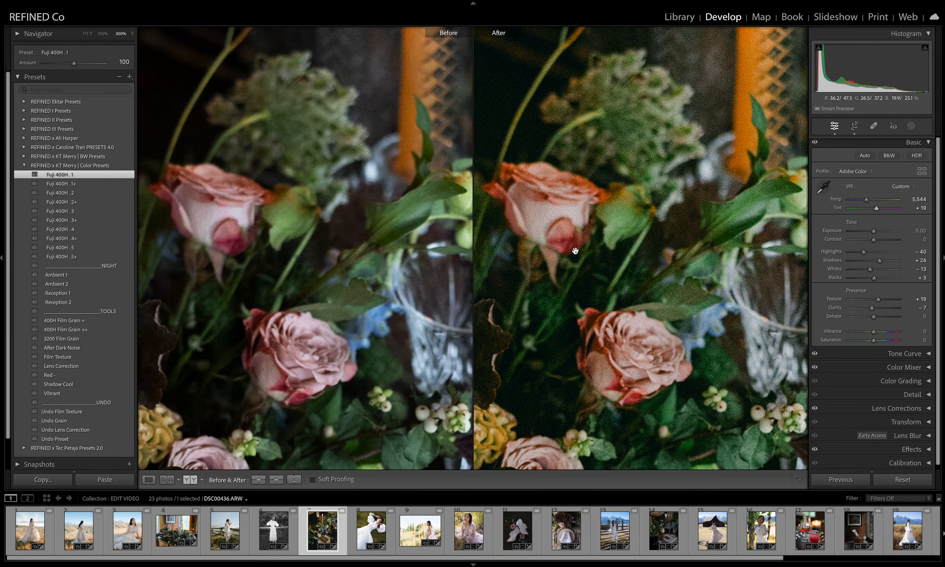
pyautogui.click(738, 225)
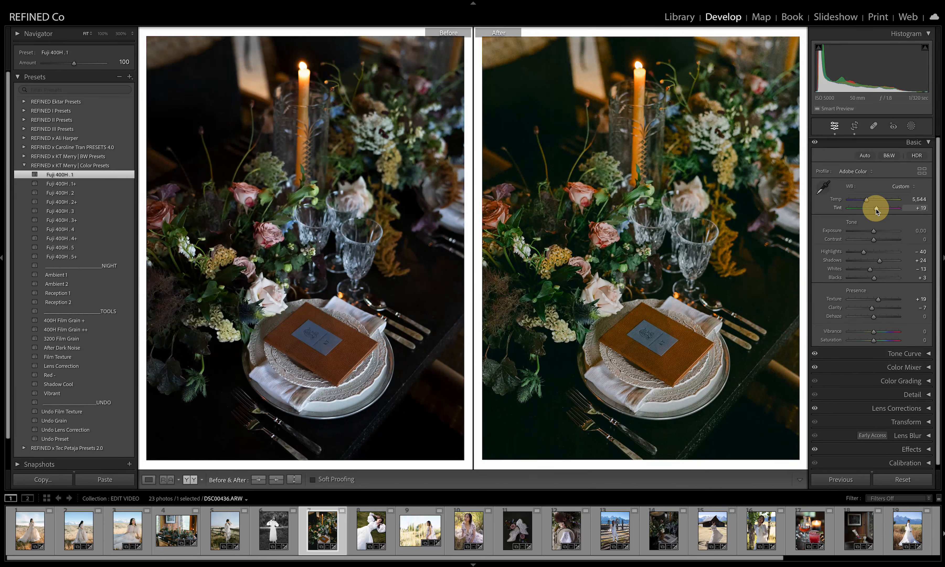
pyautogui.moveTo(876, 207); pyautogui.dragTo(886, 262)
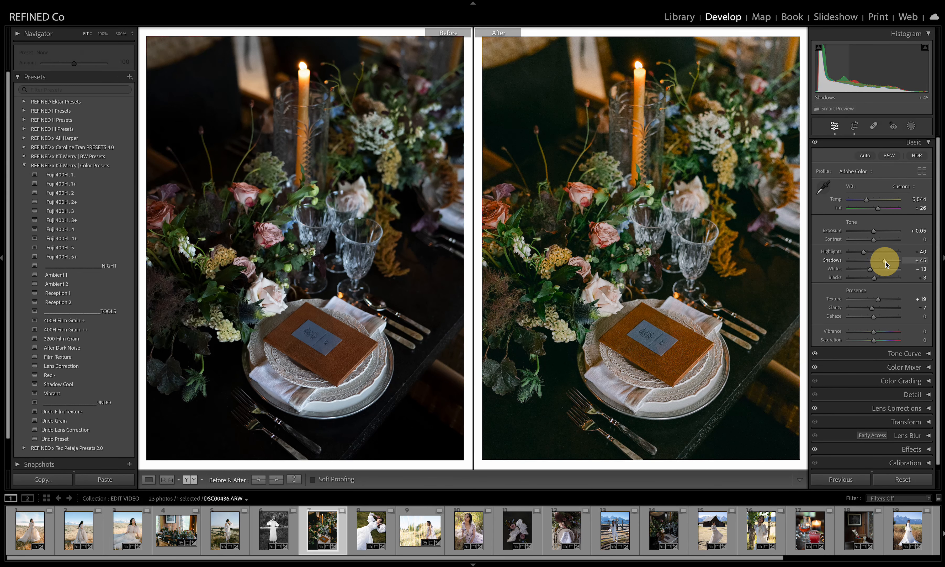
# Step: Apply the Fuji 400H . 3 preset to the photo of the woman lying in the grass
pyautogui.click(372, 531)
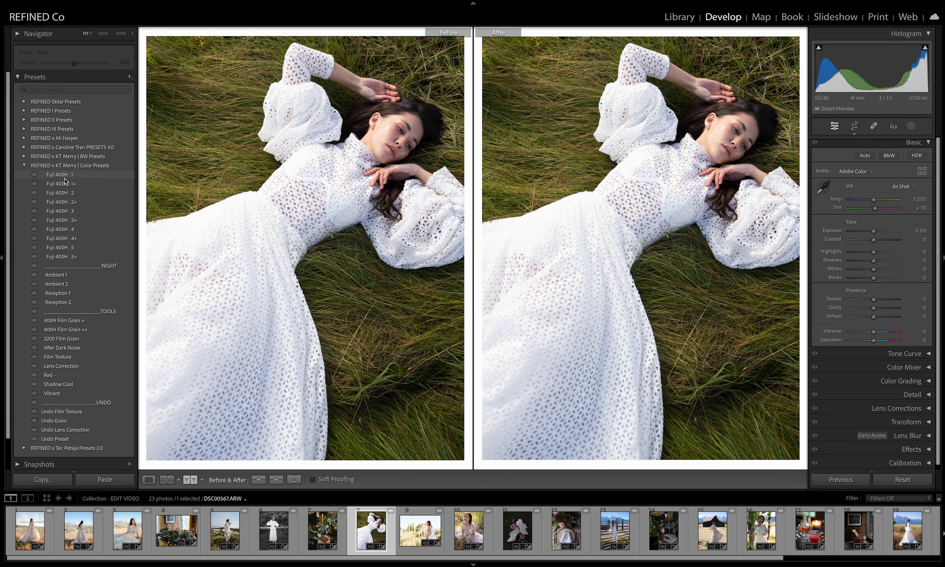
pyautogui.click(69, 211)
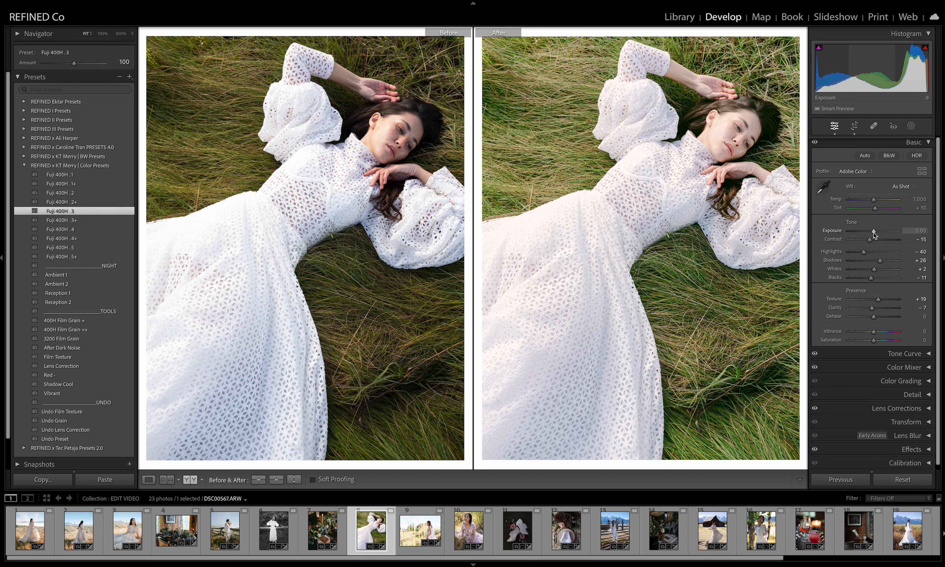
# Step: Set the grass photo's Exposure to -0.45, Temp to 7,405 and Tint to +1, checking the woman's skin tones up close
pyautogui.moveTo(873, 231); pyautogui.dragTo(872, 233)
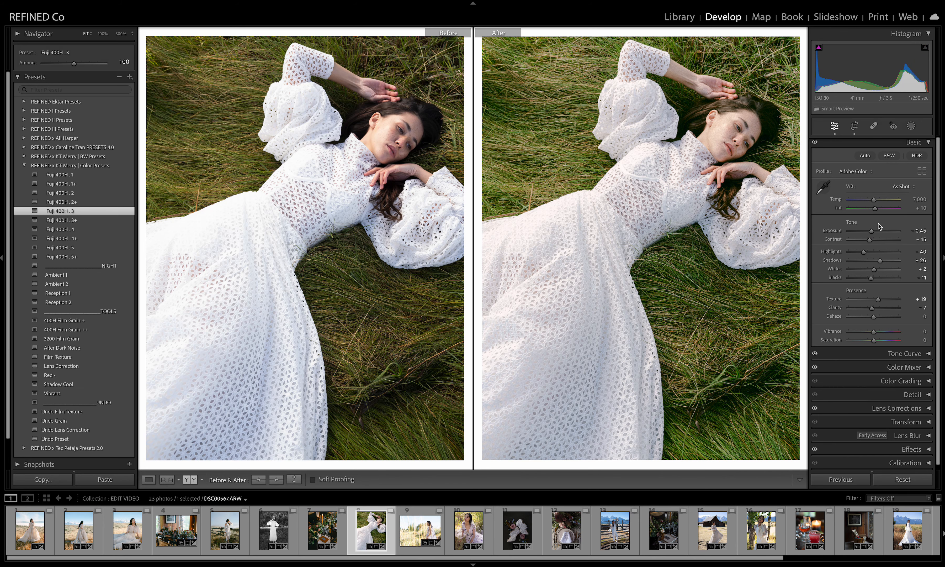
pyautogui.moveTo(873, 199); pyautogui.dragTo(874, 199)
pyautogui.click(744, 148)
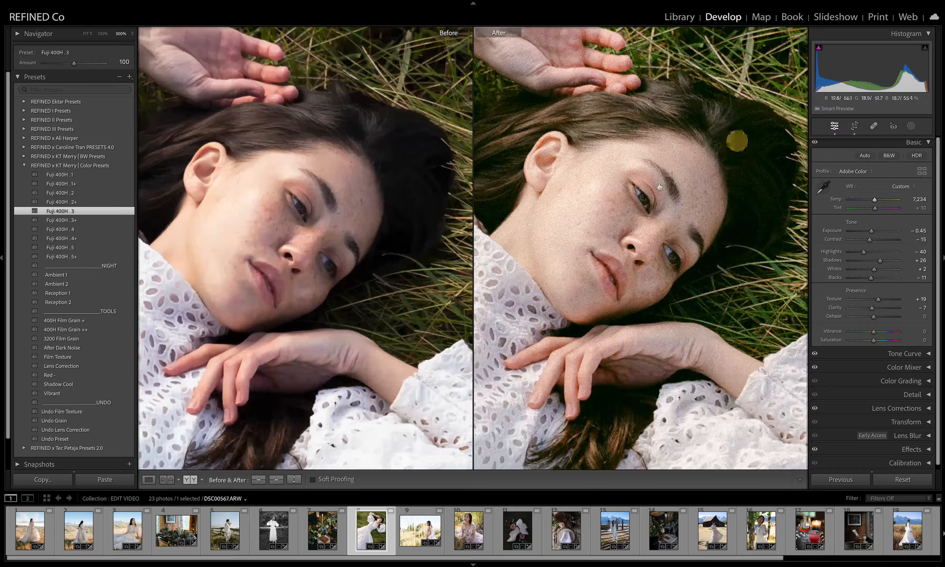
pyautogui.moveTo(736, 139); pyautogui.dragTo(686, 211)
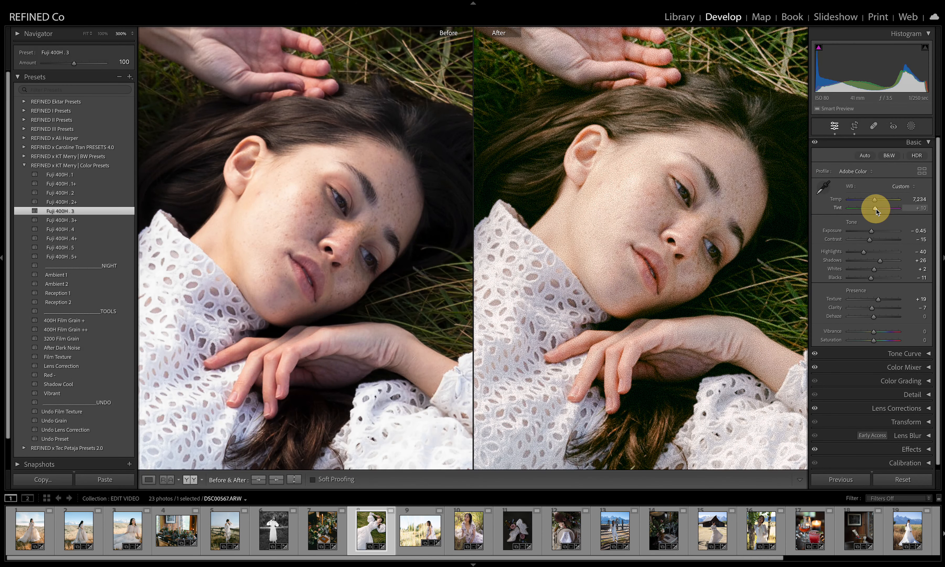
pyautogui.moveTo(876, 209); pyautogui.dragTo(875, 200)
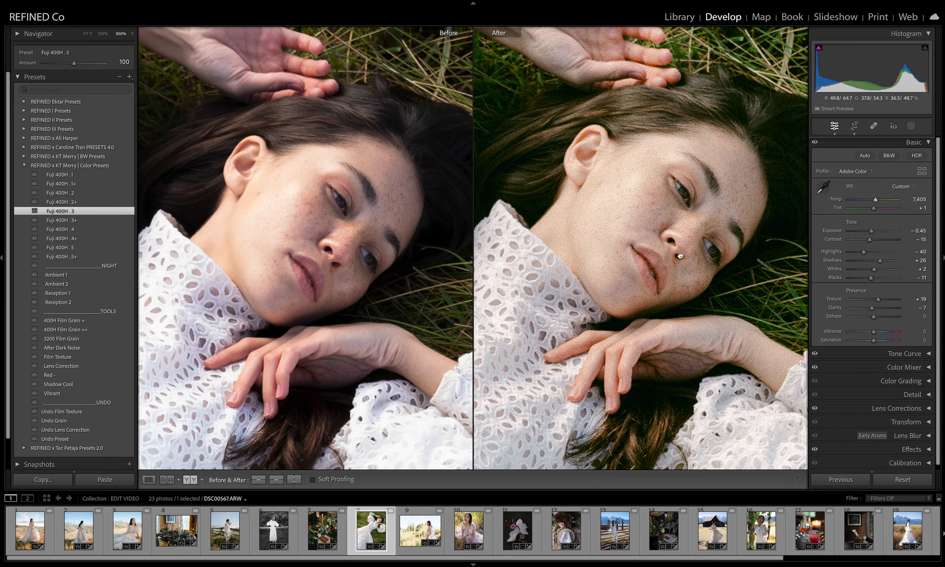
pyautogui.click(680, 256)
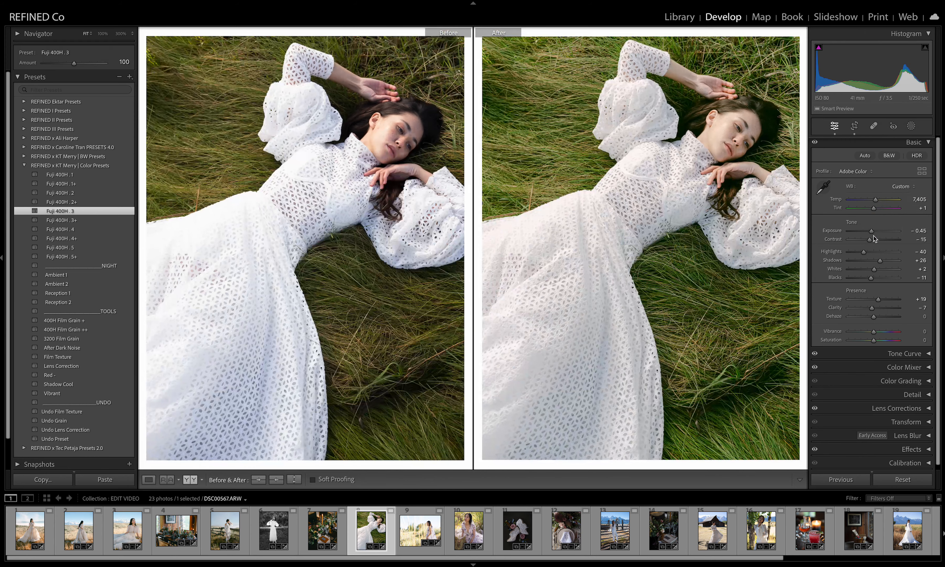
# Step: Set Shadows to +23 on the photo of the woman lying in the grass and recheck its Exposure and Tint
pyautogui.moveTo(871, 232); pyautogui.dragTo(871, 234)
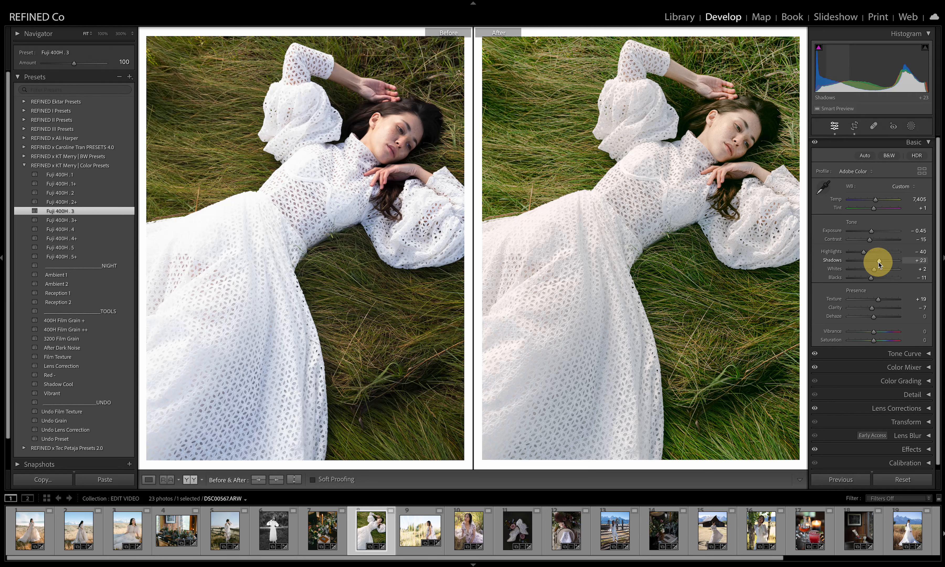
pyautogui.moveTo(879, 261); pyautogui.dragTo(877, 261)
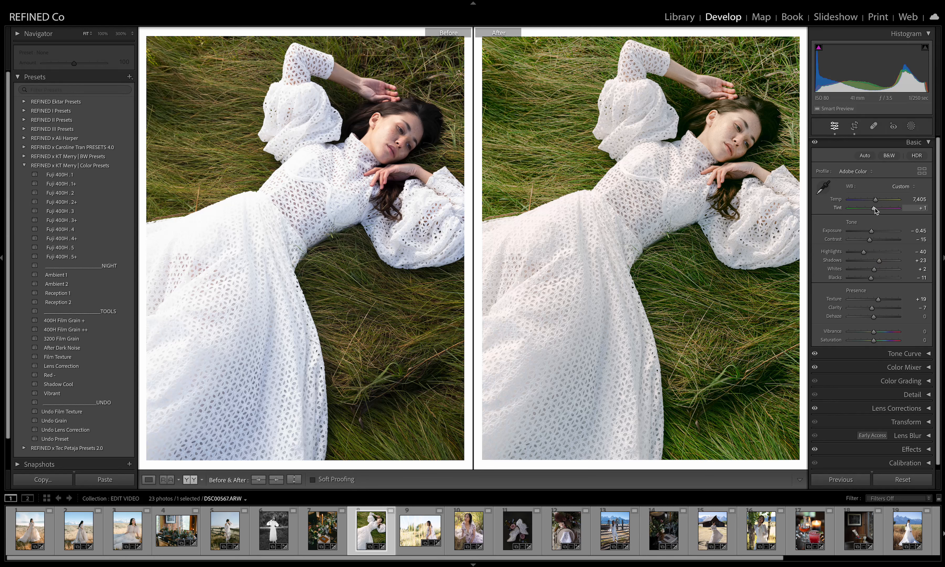
pyautogui.moveTo(873, 207); pyautogui.dragTo(873, 208)
# Step: Check the woman's face in the ninth photo, try Fuji 400H . 1, and apply the Fuji 400H . 3 preset instead
pyautogui.click(420, 529)
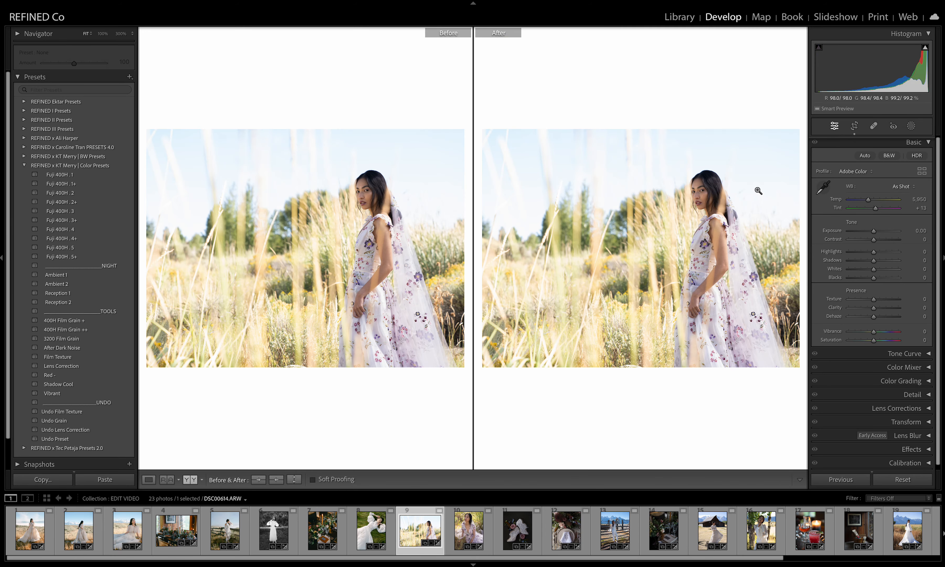
pyautogui.click(702, 246)
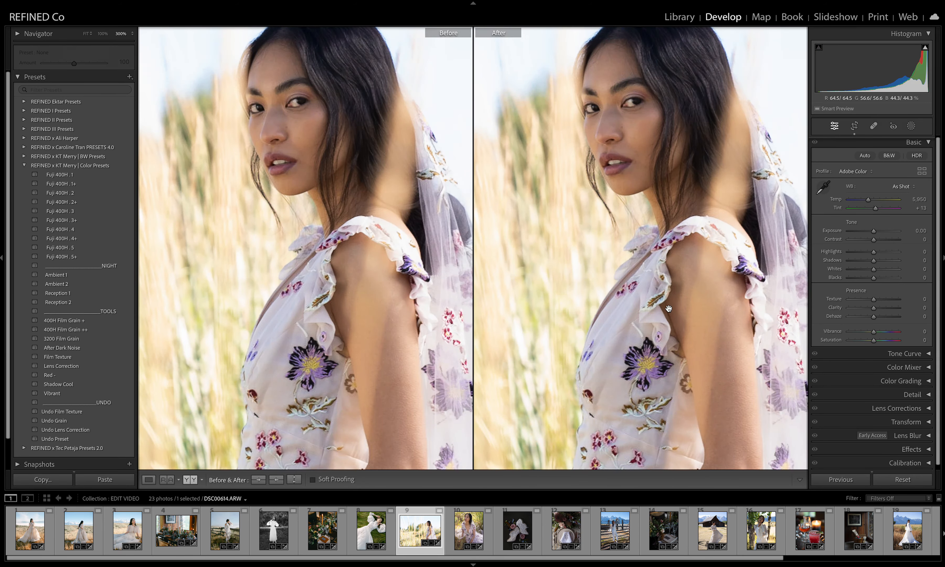
pyautogui.click(670, 212)
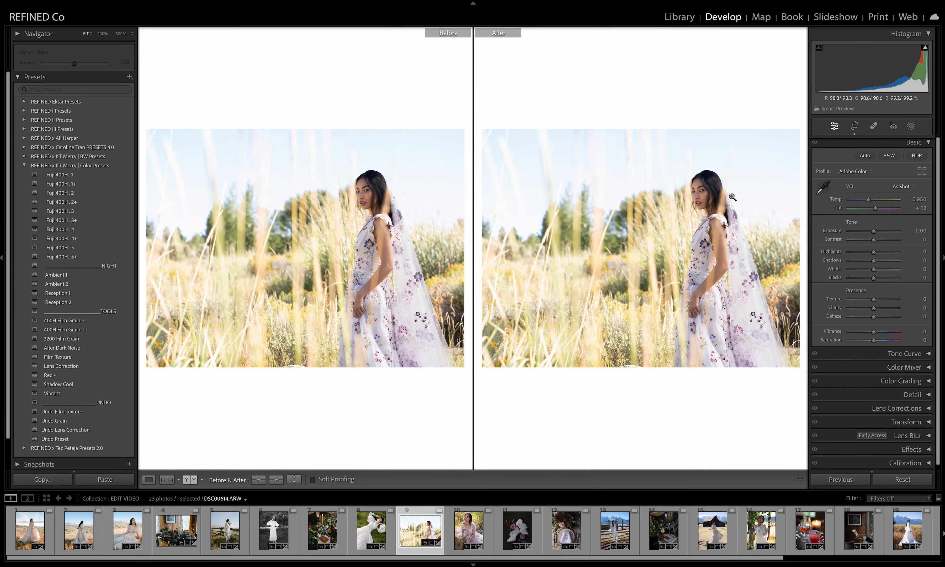
pyautogui.click(703, 210)
pyautogui.click(675, 221)
pyautogui.click(70, 176)
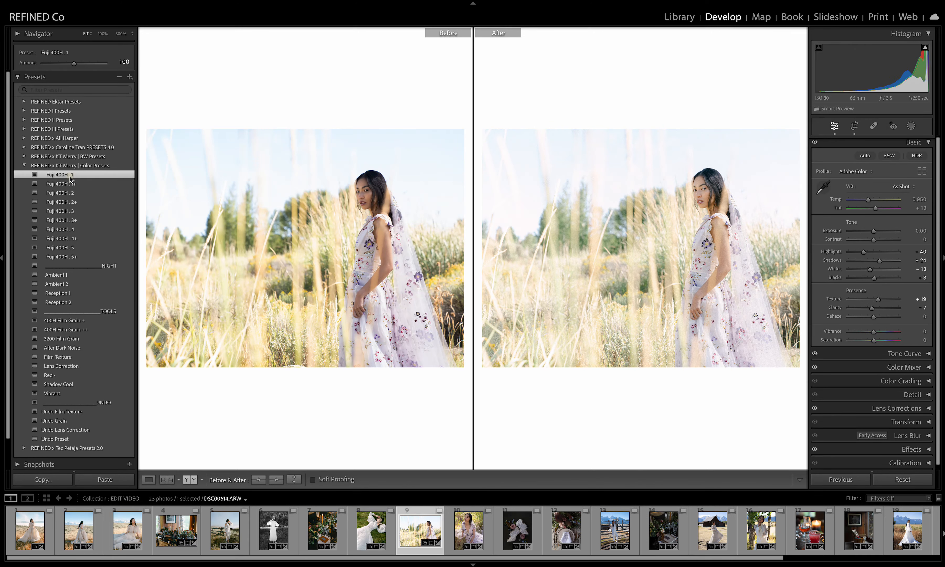
pyautogui.click(66, 212)
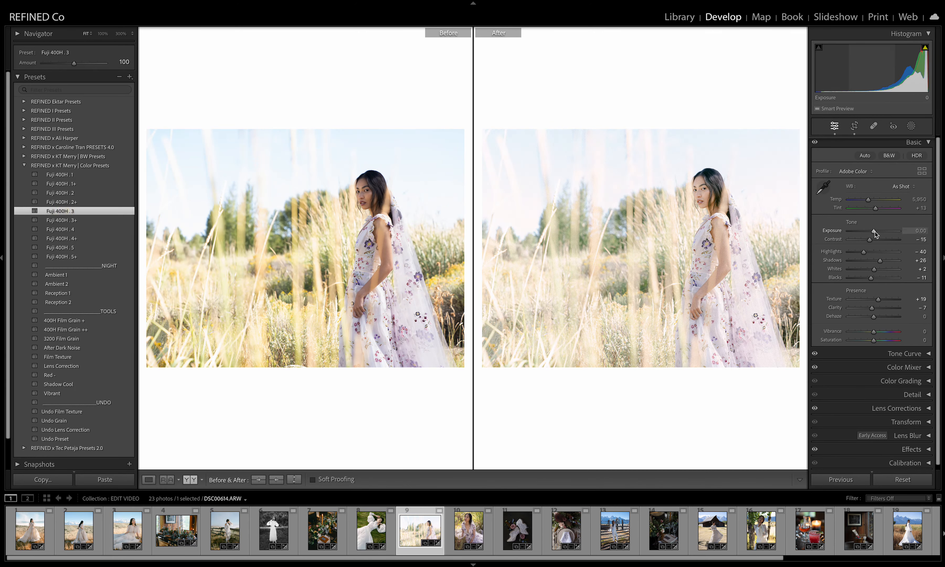
# Step: Set the ninth photo's Exposure to -1.10, Shadows to +58 and Blacks to -25, judging the face up close
pyautogui.moveTo(877, 232); pyautogui.dragTo(869, 234)
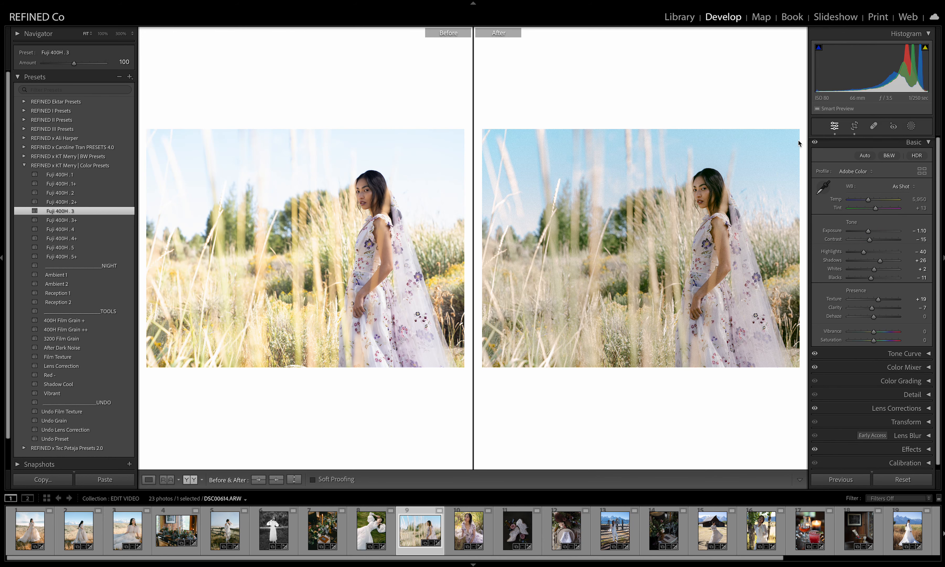
pyautogui.click(698, 185)
pyautogui.moveTo(734, 263); pyautogui.dragTo(675, 154)
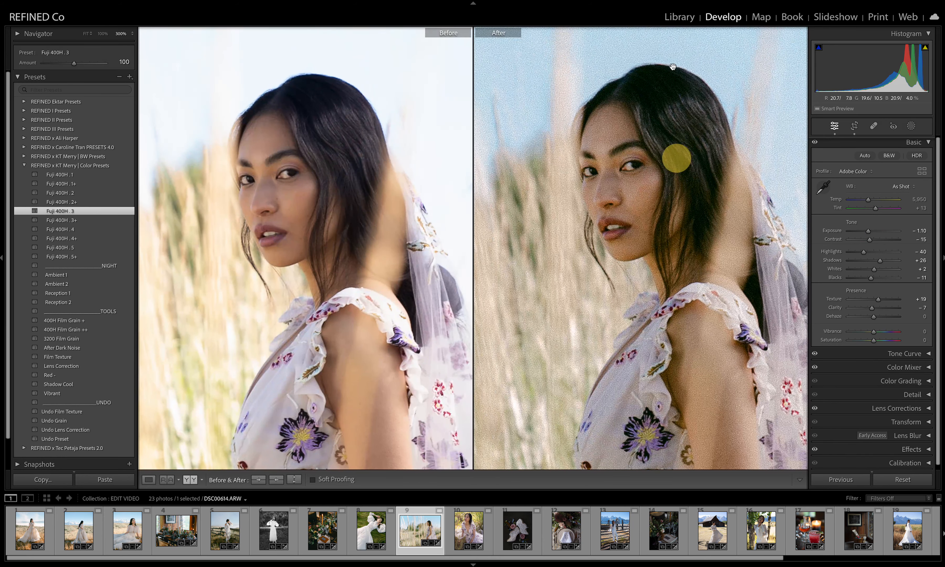
pyautogui.moveTo(882, 260); pyautogui.dragTo(884, 260)
pyautogui.moveTo(883, 260); pyautogui.dragTo(886, 260)
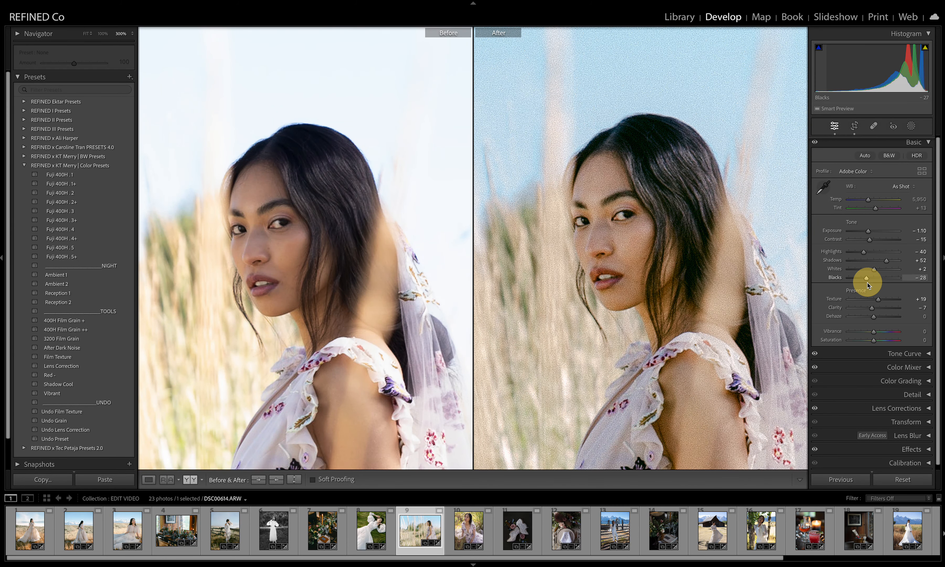
pyautogui.moveTo(867, 282); pyautogui.dragTo(888, 260)
pyautogui.click(627, 238)
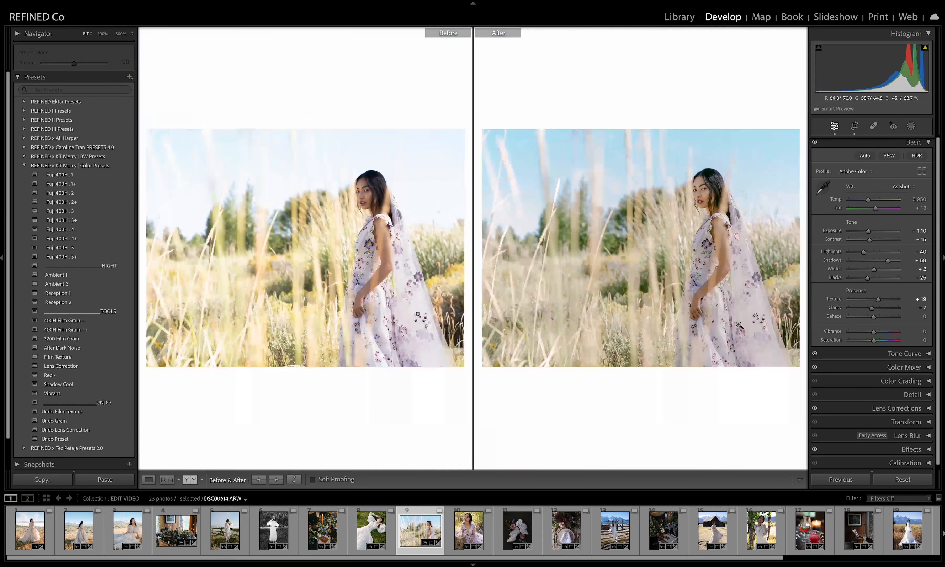
# Step: Fine-tune the ninth photo's white balance to Temp 5,794 and Tint +14, and set Exposure to -1.05
pyautogui.click(721, 188)
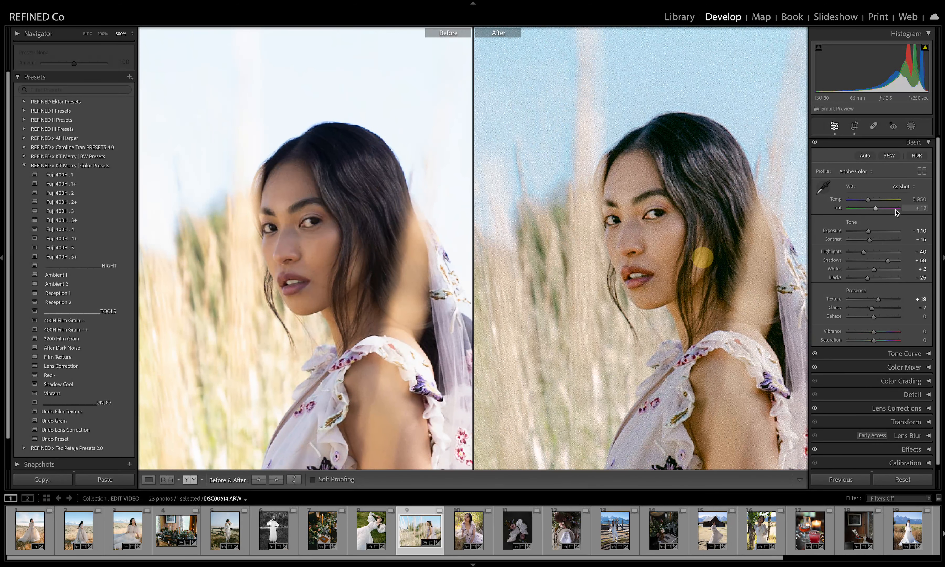
pyautogui.moveTo(876, 207); pyautogui.dragTo(866, 200)
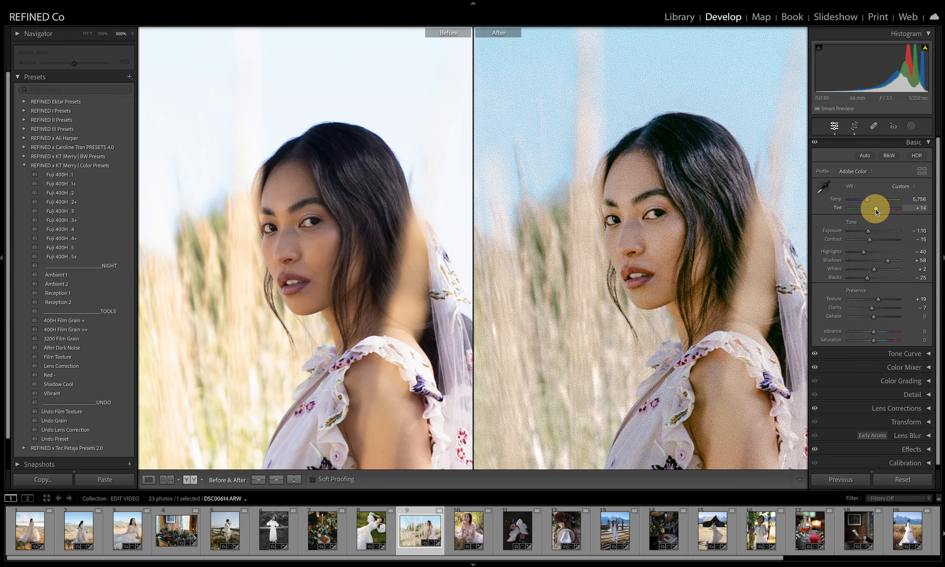
pyautogui.click(660, 217)
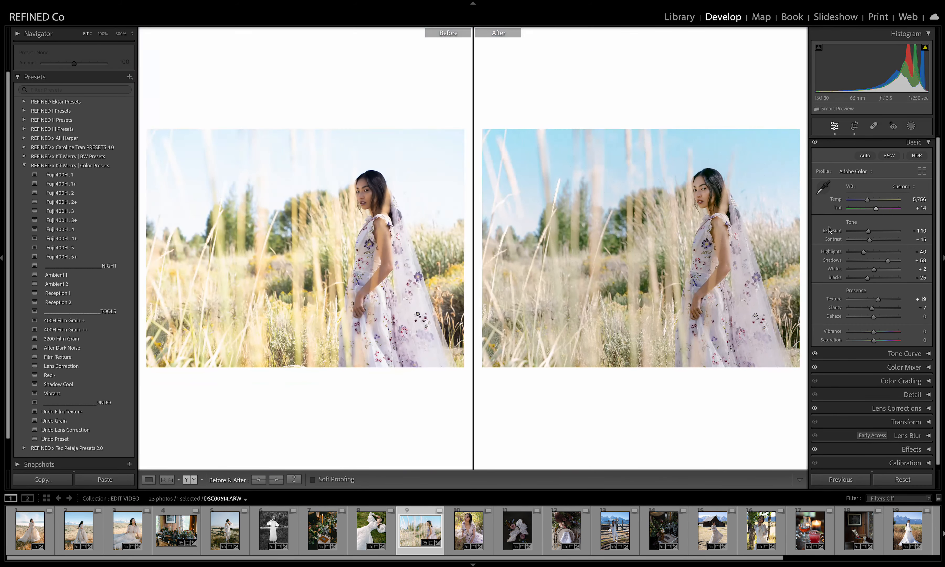
pyautogui.moveTo(868, 231); pyautogui.dragTo(869, 233)
pyautogui.moveTo(868, 200); pyautogui.dragTo(868, 200)
# Step: Lower the Blue saturation to -34 in the Color Mixer to soften the ninth photo's sky
pyautogui.click(914, 369)
pyautogui.scroll(-2, 858, 361)
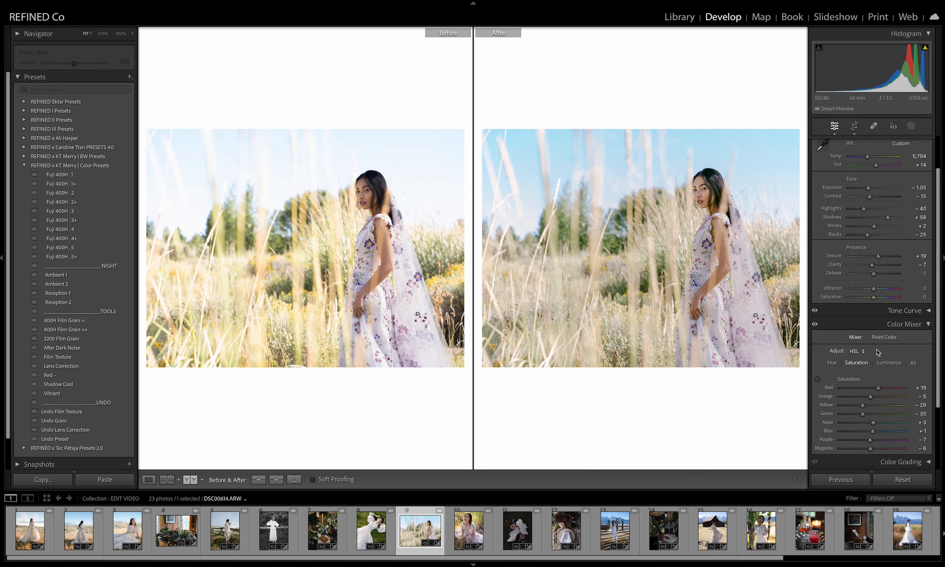
pyautogui.scroll(-3, 874, 360)
pyautogui.moveTo(873, 375); pyautogui.dragTo(863, 383)
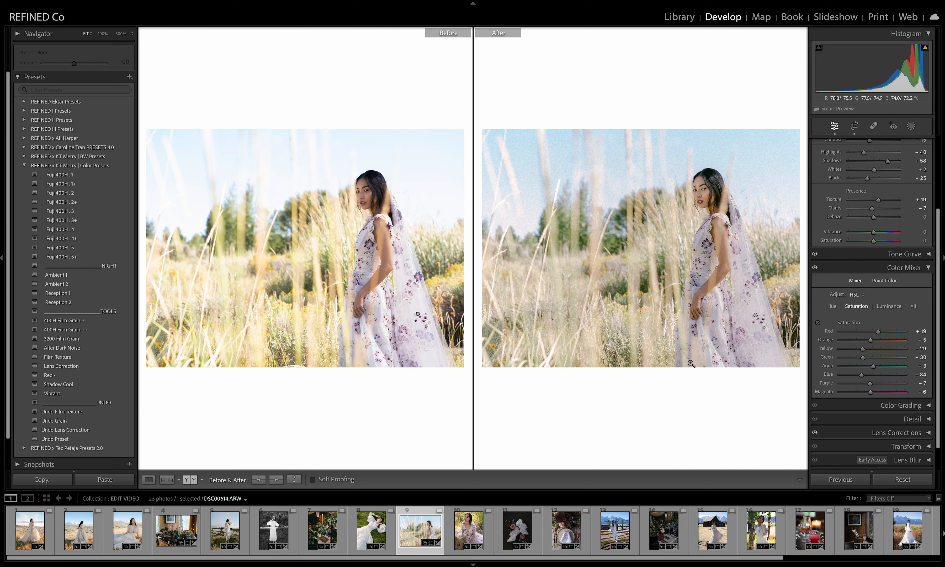
# Step: Apply the Fuji 400H . 3 preset to the tenth photo of the seated woman, and set Exposure to -0.20
pyautogui.click(452, 529)
pyautogui.click(916, 267)
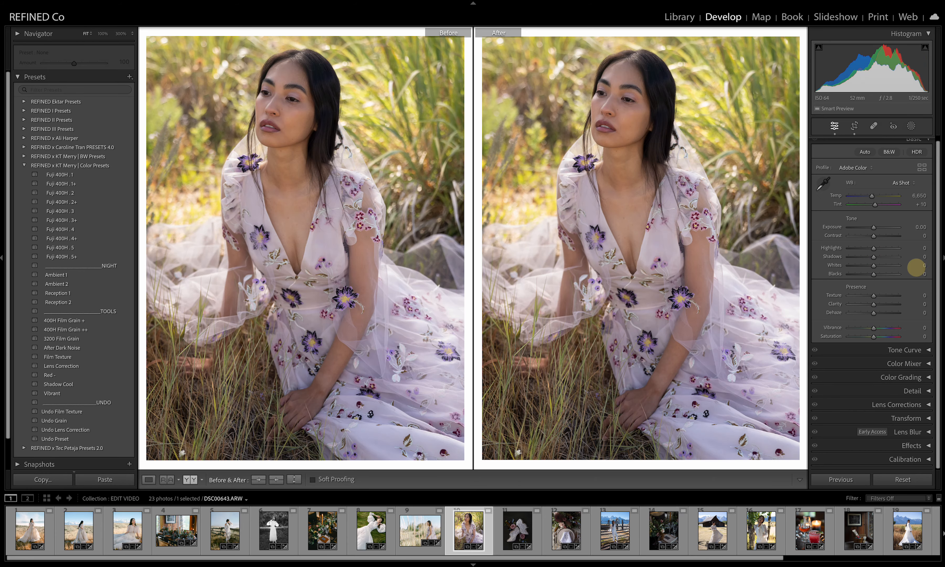
pyautogui.click(70, 211)
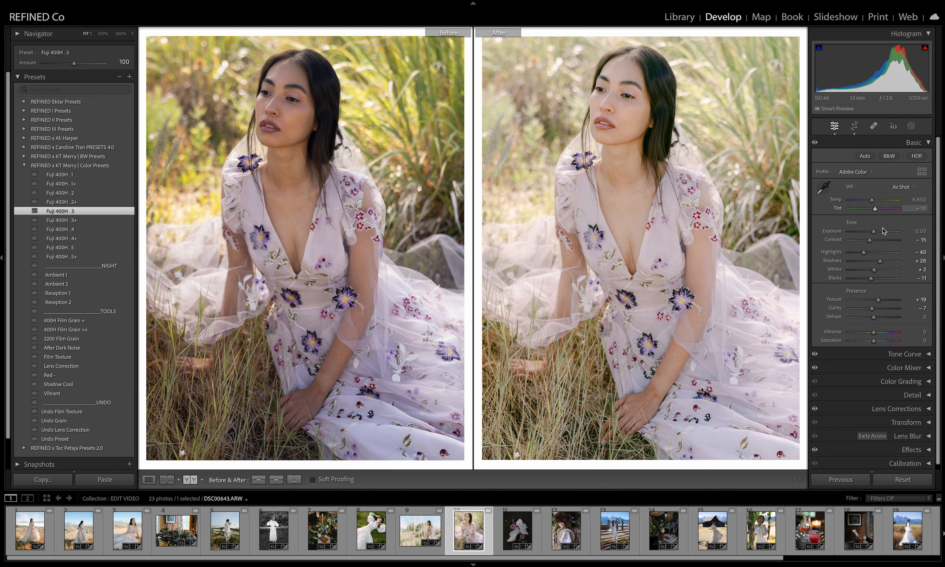
pyautogui.moveTo(873, 232); pyautogui.dragTo(871, 232)
# Step: Check the seated woman's face up close, add the Vibrant tool preset, and set Temp to 6,277 and Tint to +4
pyautogui.click(614, 110)
pyautogui.moveTo(710, 201); pyautogui.dragTo(684, 198)
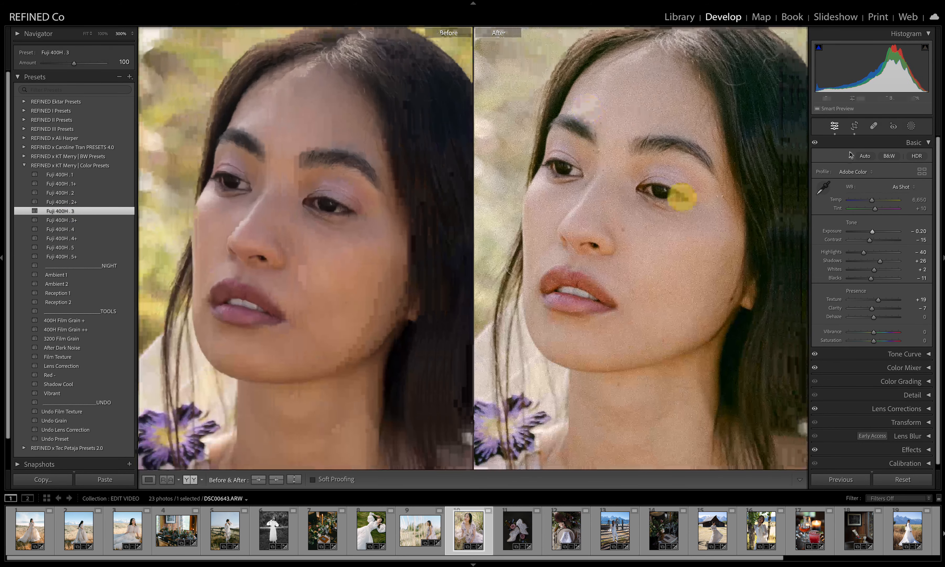
pyautogui.moveTo(876, 210); pyautogui.dragTo(871, 201)
pyautogui.press('z')
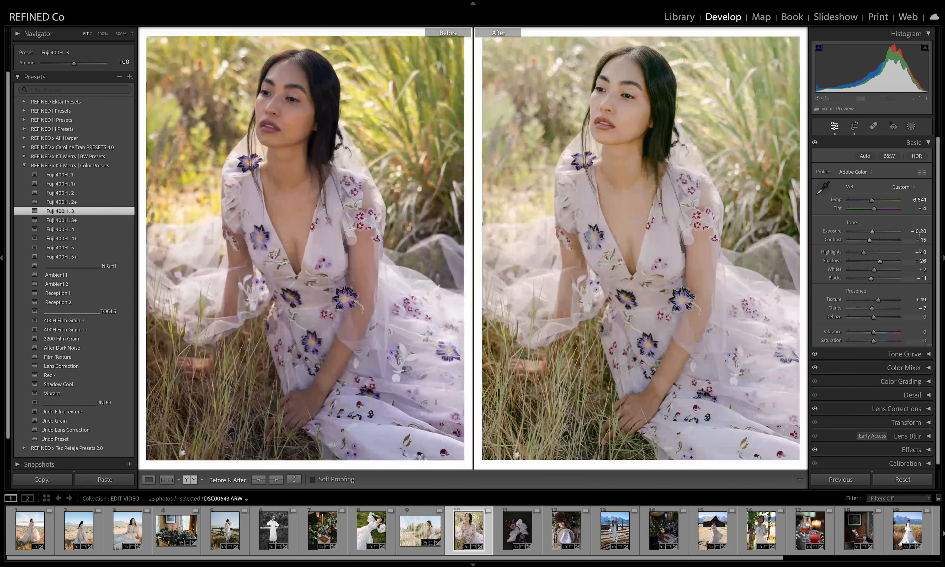
pyautogui.click(54, 393)
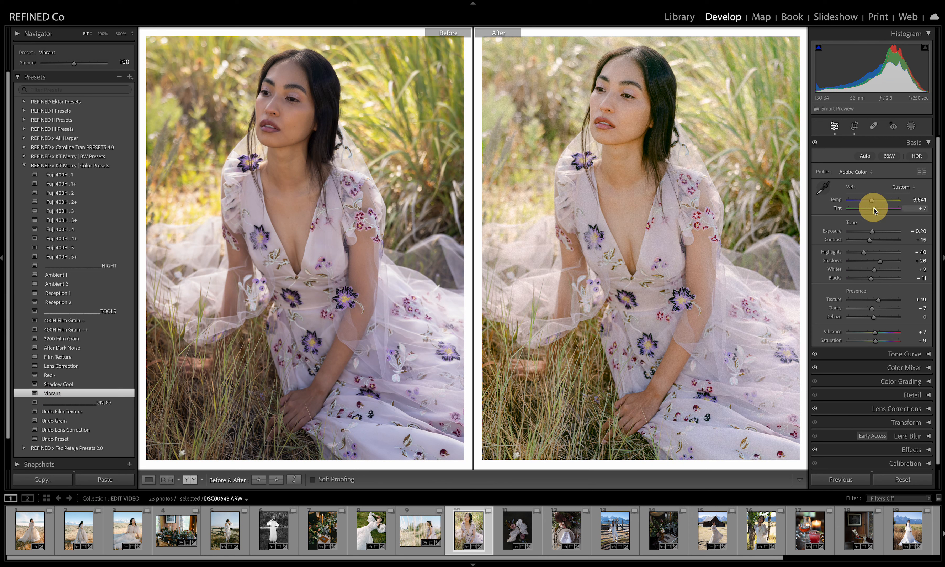
pyautogui.moveTo(873, 208); pyautogui.dragTo(870, 201)
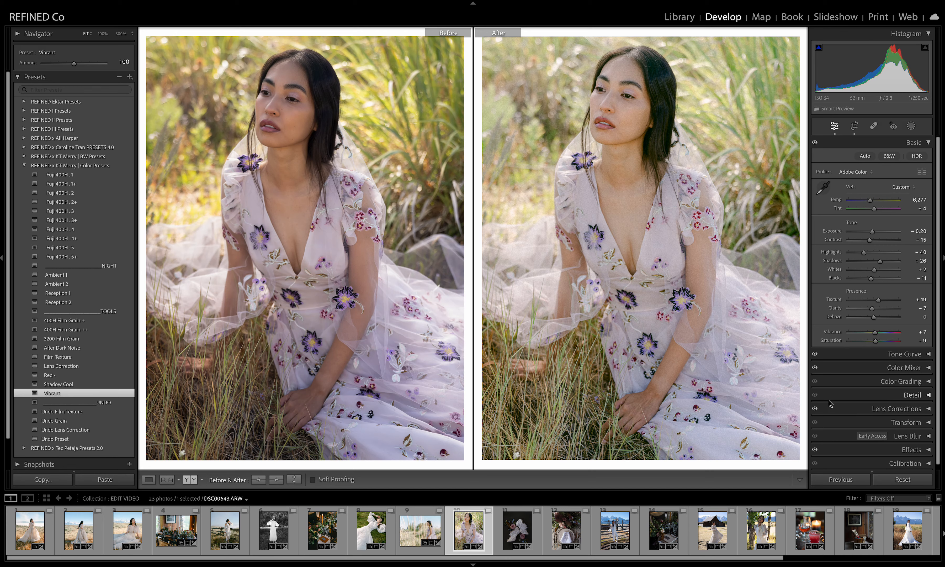
# Step: Apply Fuji 400H . 1 to the lace shoes photo, and set Exposure to +1.10, Temp to 5,657 and Shadows to +33
pyautogui.press('Right')
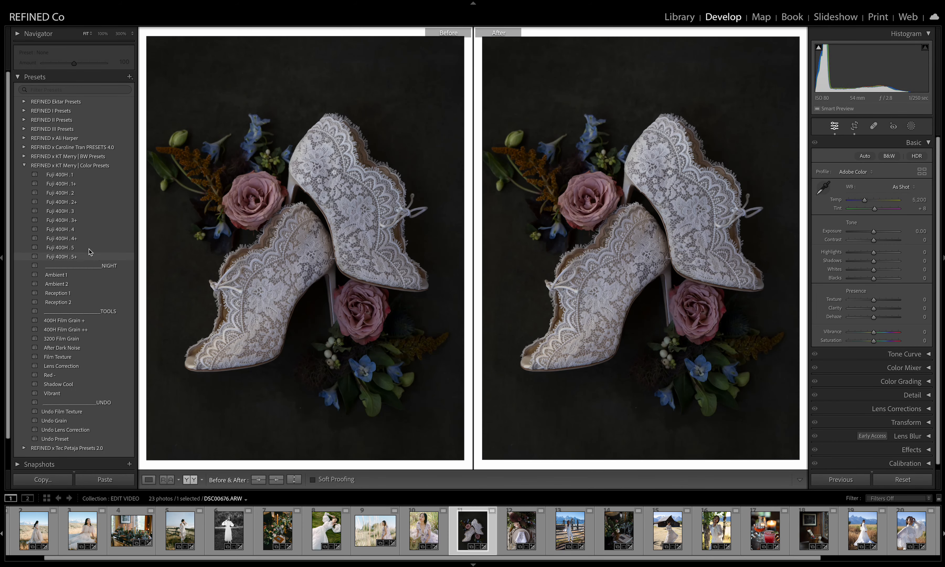
pyautogui.click(70, 175)
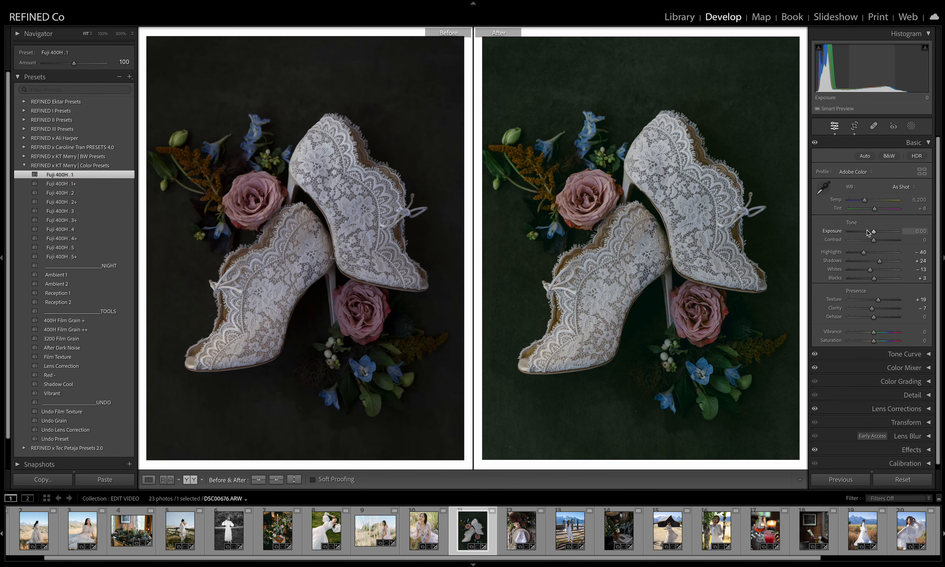
pyautogui.moveTo(874, 231); pyautogui.dragTo(867, 202)
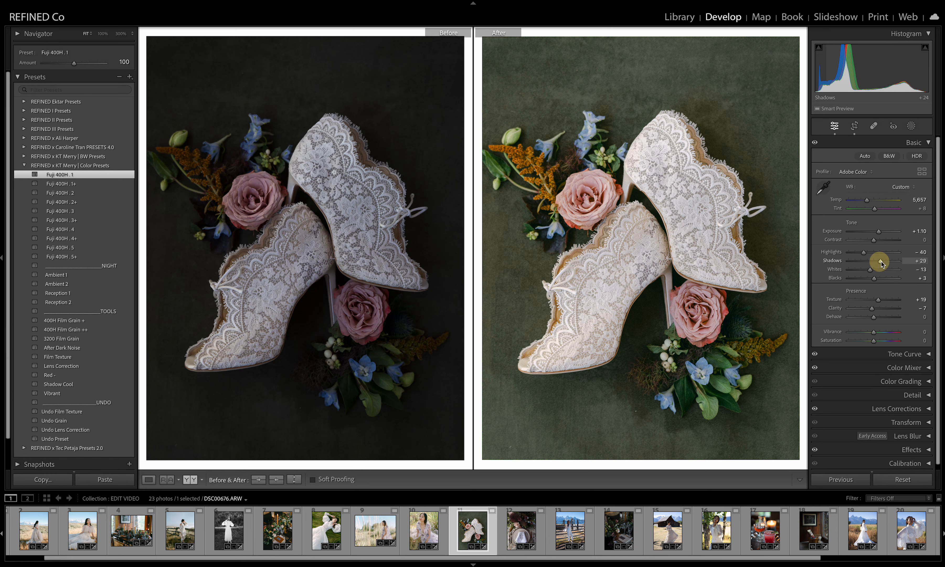
pyautogui.moveTo(881, 261); pyautogui.dragTo(882, 261)
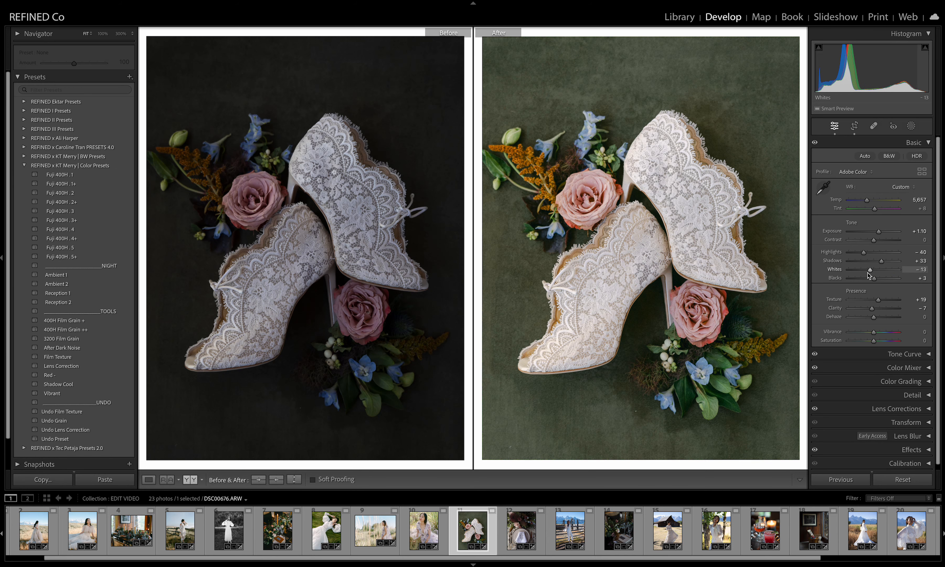
# Step: Apply Fuji 400H . 1 to the place-setting photo, and set Exposure to +0.40 and Temp to 5,366
pyautogui.press('Right')
pyautogui.click(86, 176)
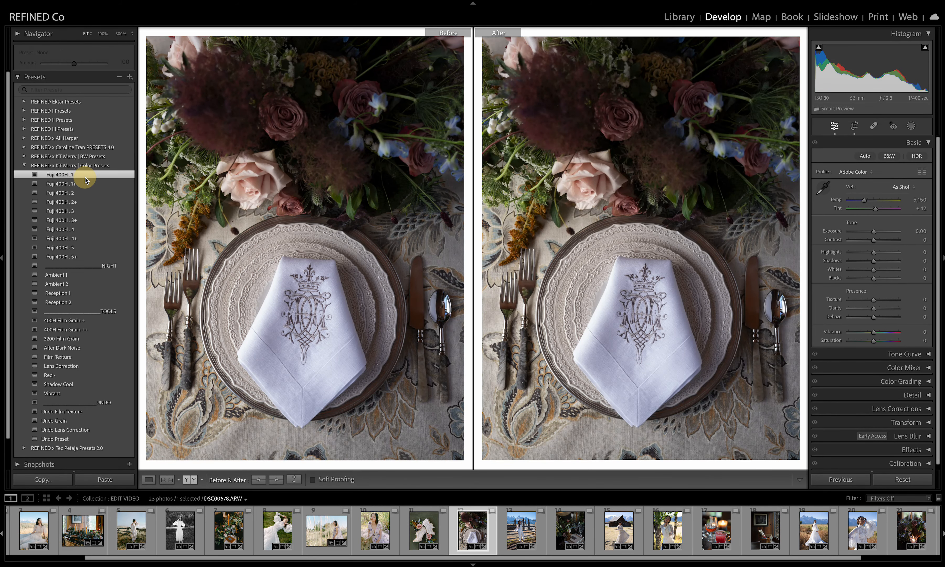
pyautogui.moveTo(874, 232); pyautogui.dragTo(864, 201)
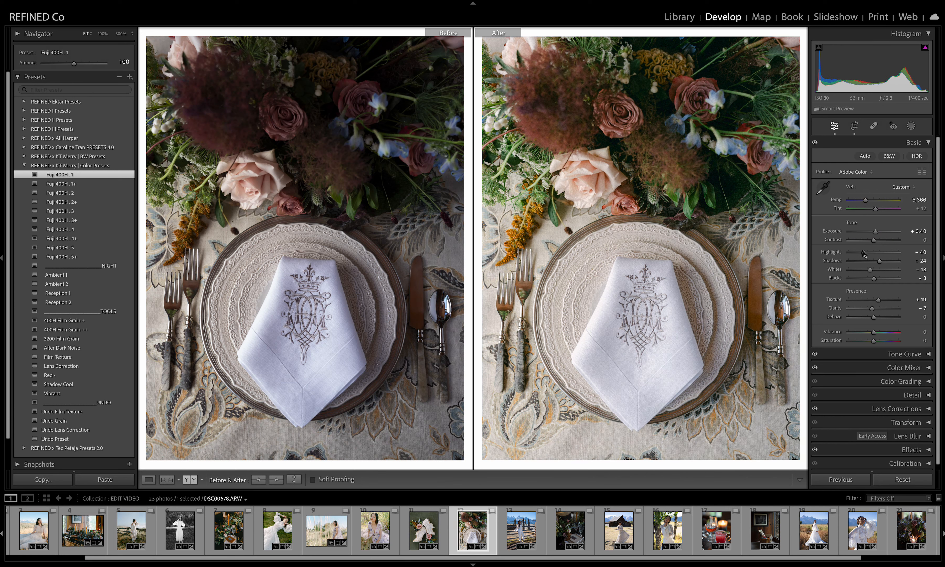
# Step: Refine the place-setting photo with Highlights at -52, Exposure at +0.10 and Temp at 5,325
pyautogui.moveTo(864, 252)
pyautogui.mouseDown()
pyautogui.moveTo(875, 232)
pyautogui.moveTo(863, 255)
pyautogui.mouseUp()
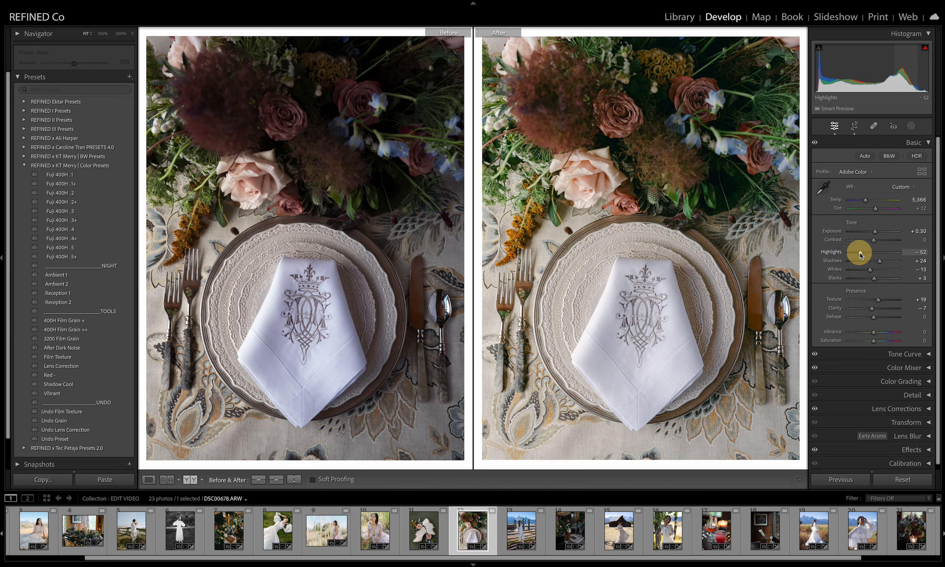
pyautogui.moveTo(874, 233); pyautogui.dragTo(865, 202)
pyautogui.click(866, 202)
pyautogui.click(865, 203)
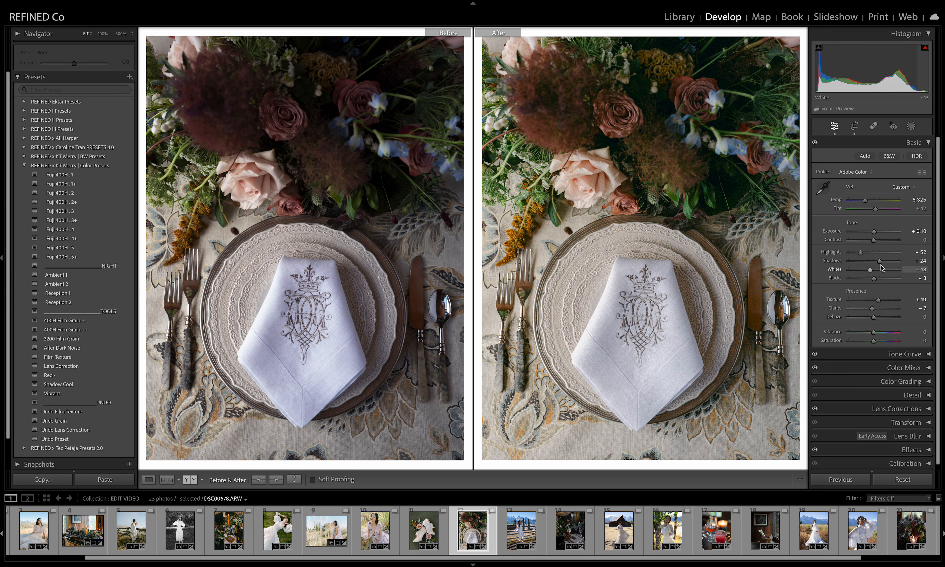
# Step: Set Shadows to +36 on the place-setting photo with the monogrammed napkin
pyautogui.moveTo(880, 261); pyautogui.dragTo(883, 262)
# Step: Apply Fuji 400H . 3 to the wooden-fence portrait, and set Exposure to +0.35, Temp to 5,114, Tint to +10 and Shadows to +41
pyautogui.press('Right')
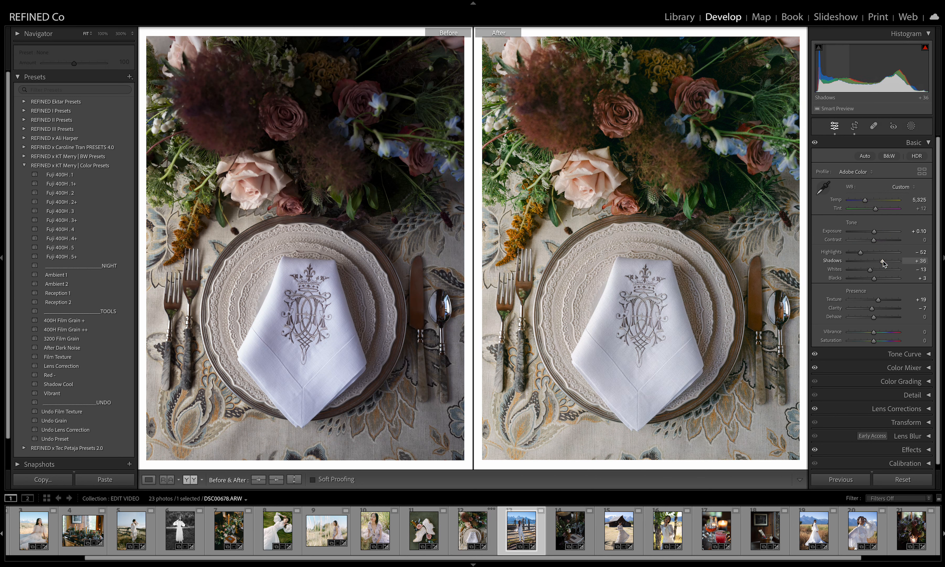
pyautogui.click(69, 211)
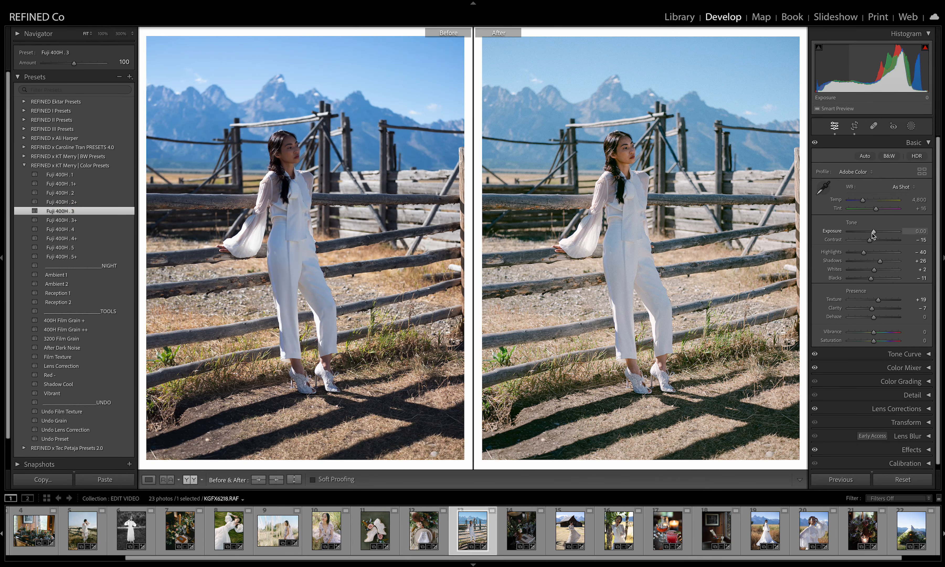
pyautogui.moveTo(871, 232); pyautogui.dragTo(873, 232)
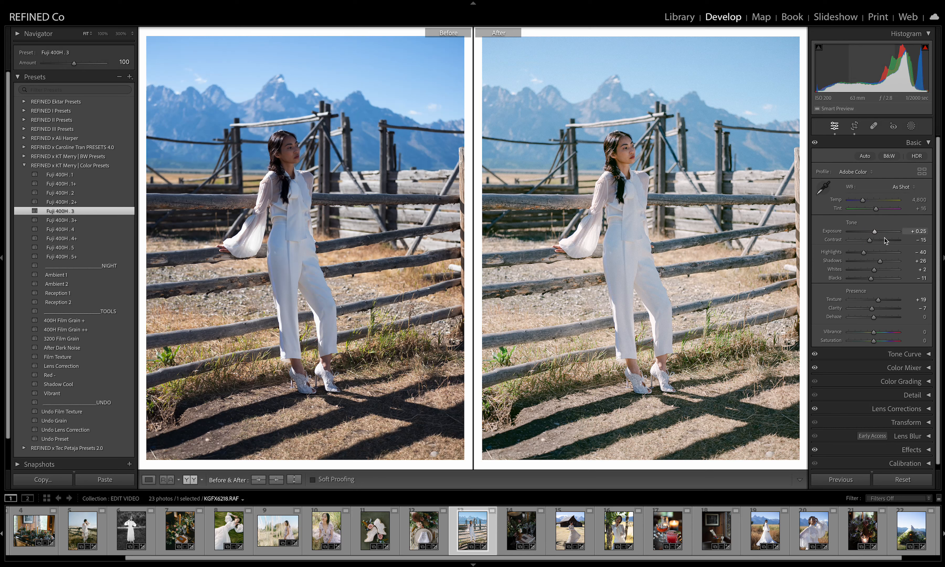
pyautogui.moveTo(875, 232); pyautogui.dragTo(875, 208)
pyautogui.click(877, 208)
pyautogui.moveTo(881, 261); pyautogui.dragTo(884, 261)
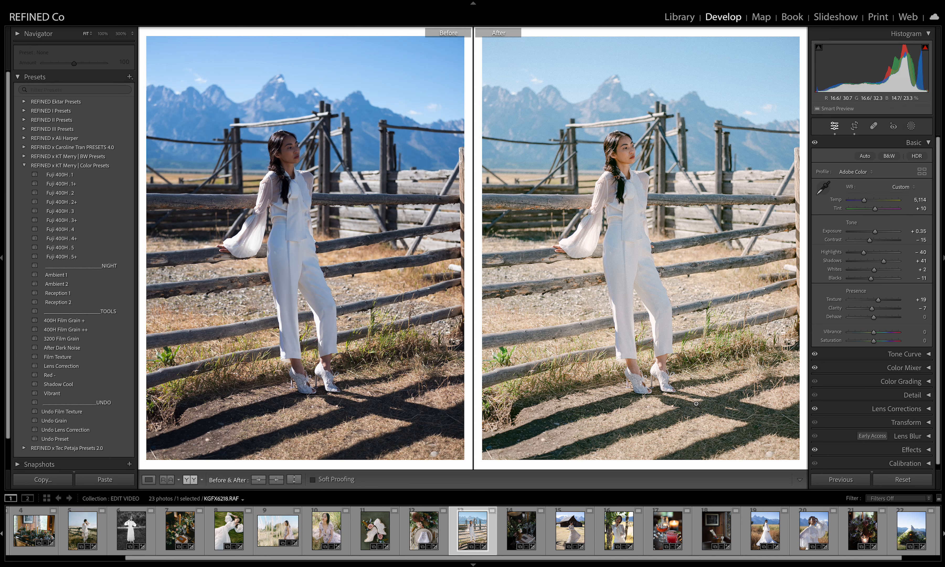
# Step: Set the Blue saturation to -14 in the Color Mixer for the wooden-fence portrait
pyautogui.click(907, 367)
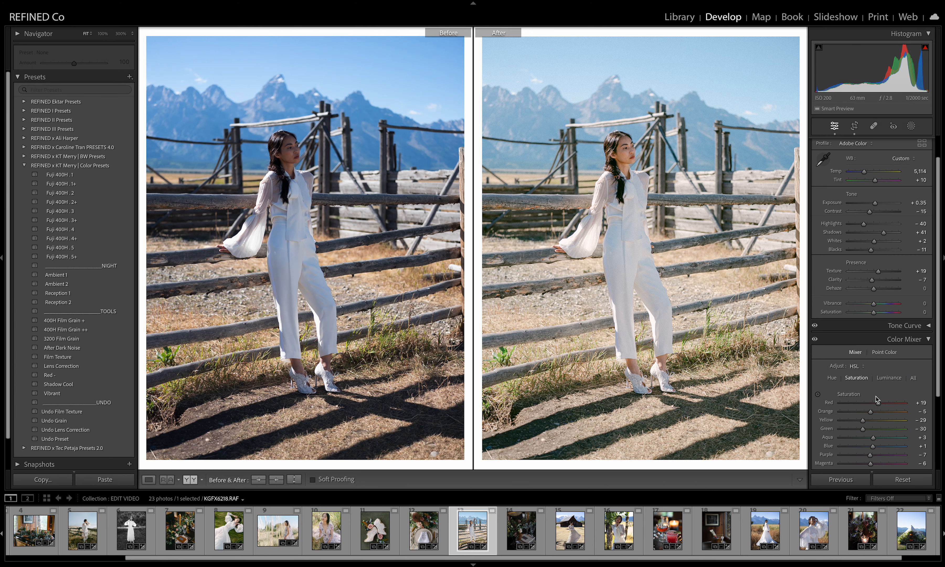
pyautogui.moveTo(872, 446); pyautogui.dragTo(866, 448)
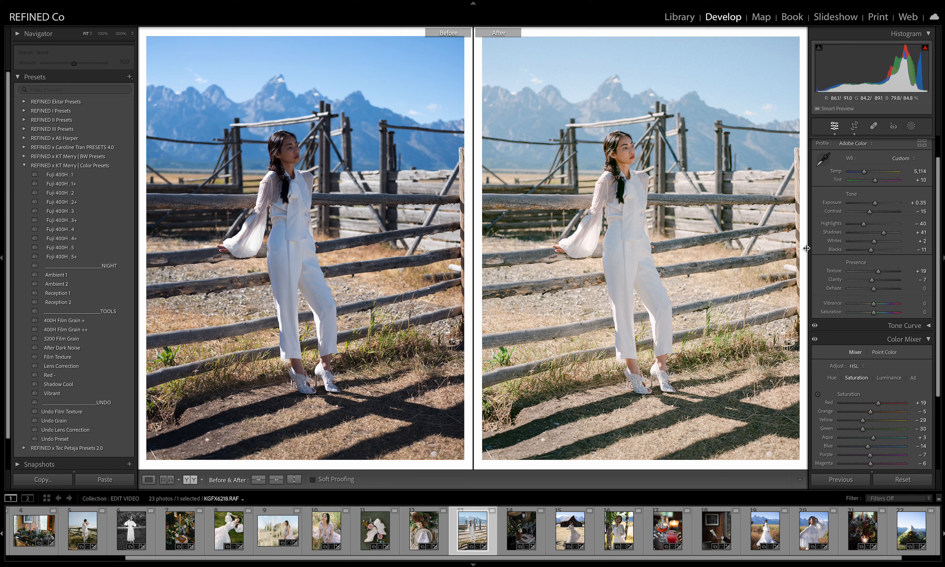
# Step: Apply Fuji 400H . 1 to the dark table-setting photo, and set Exposure to +1.35, Temp to 5,290 and Tint to +17
pyautogui.press('Right')
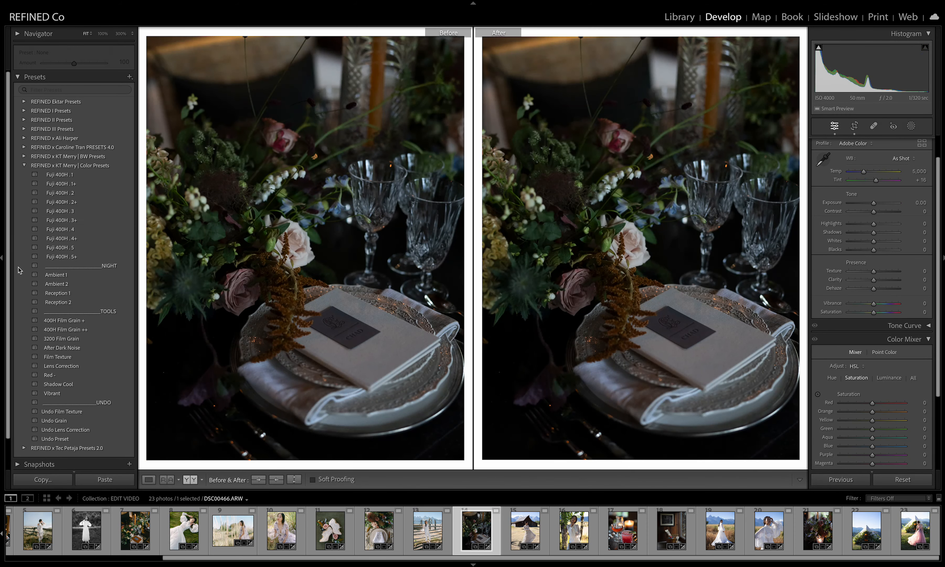
pyautogui.click(70, 175)
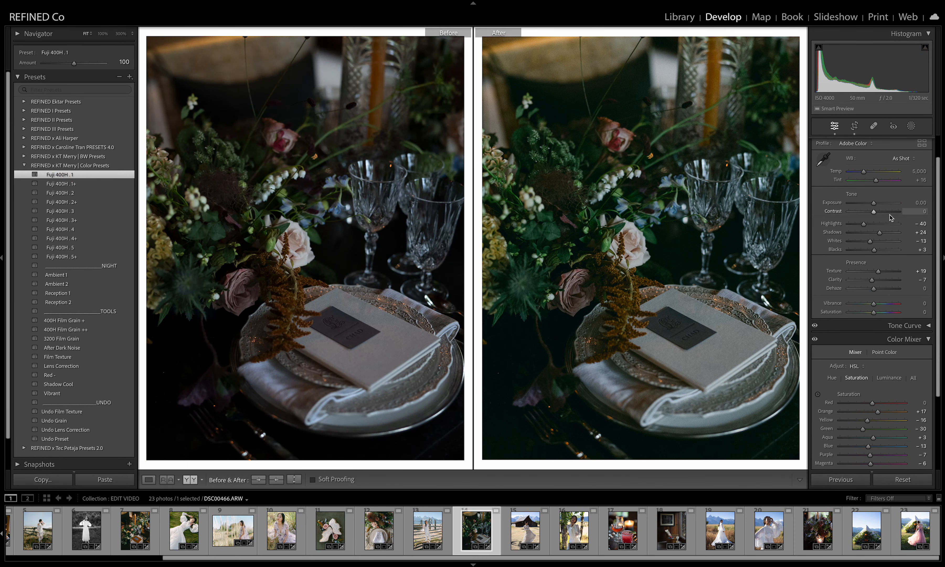
pyautogui.moveTo(874, 204); pyautogui.dragTo(864, 173)
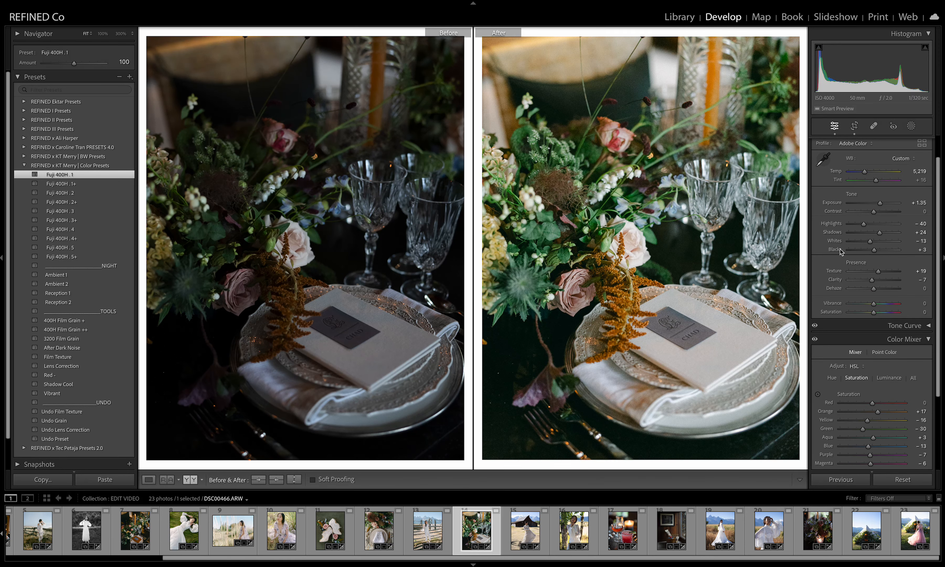
pyautogui.moveTo(864, 172); pyautogui.dragTo(875, 181)
# Step: Set the Green hue to -4 in the Color Mixer for the dark table-setting photo
pyautogui.click(830, 378)
pyautogui.scroll(-2, 883, 394)
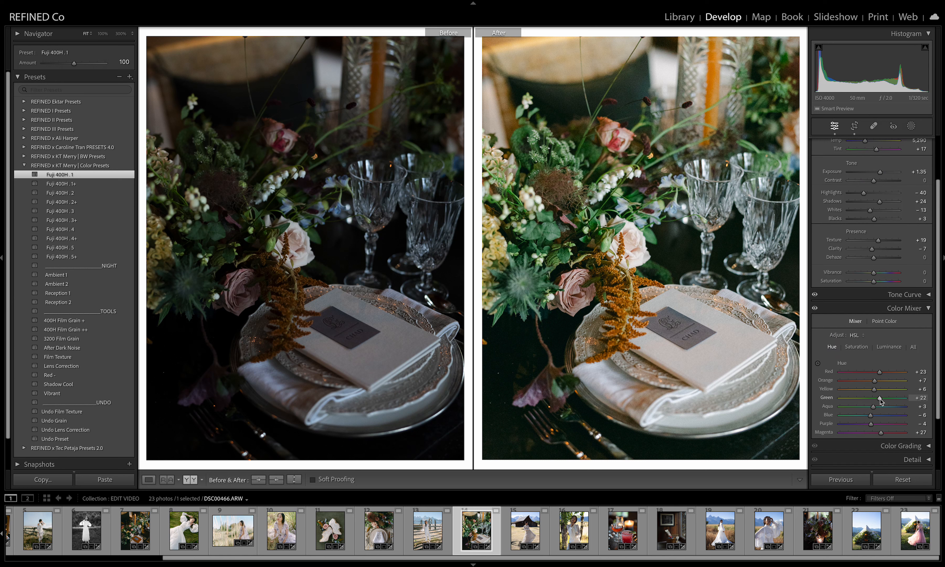
pyautogui.moveTo(881, 398); pyautogui.dragTo(871, 401)
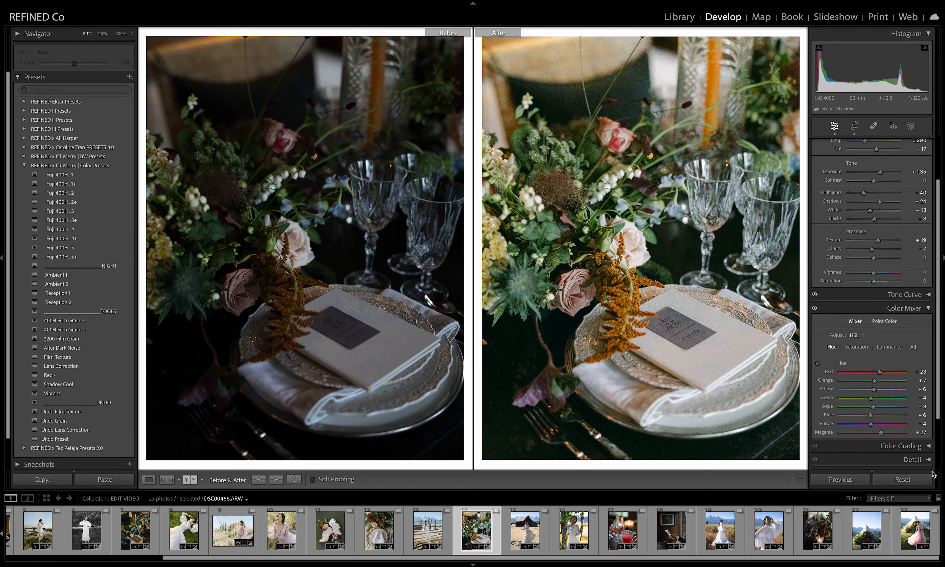
# Step: Apply Fuji 400H . 3 to the bride-and-barn photo, and set Temp to 5,386, Tint to +4 and Exposure to +0.10
pyautogui.press('Right')
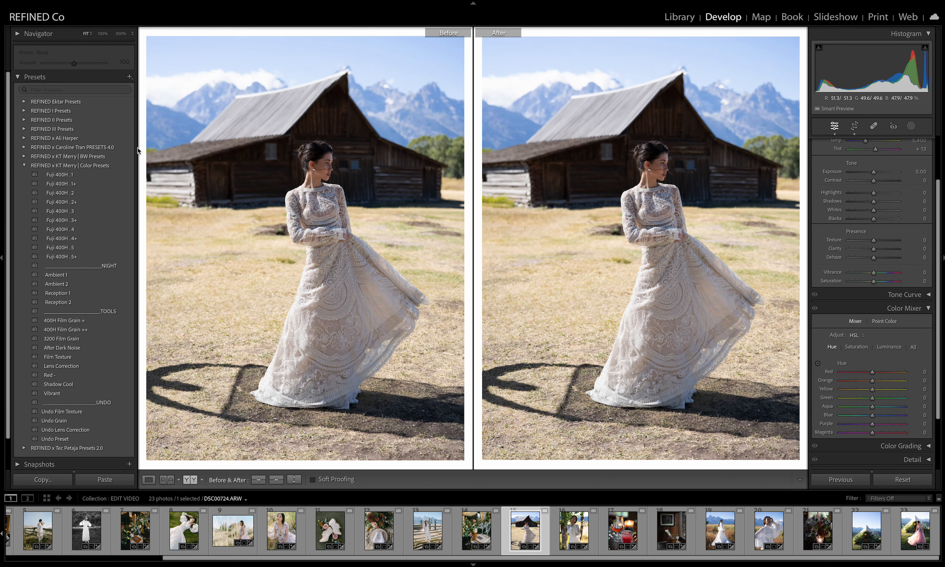
pyautogui.click(66, 212)
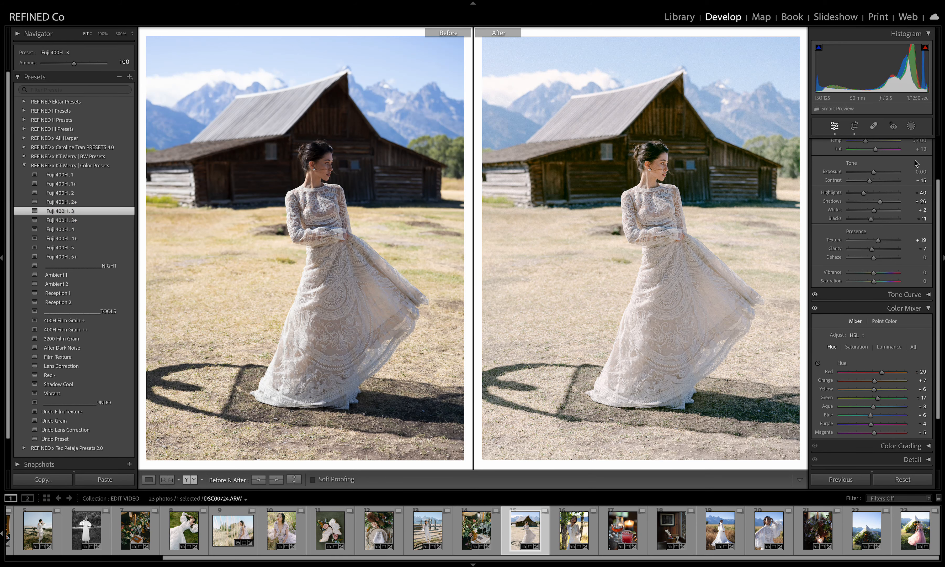
pyautogui.moveTo(727, 270); pyautogui.dragTo(727, 231)
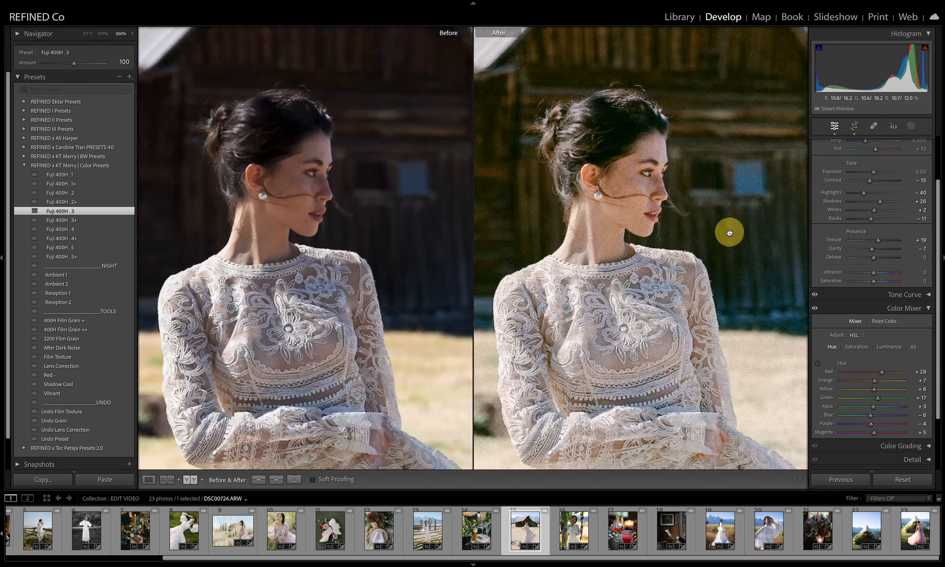
pyautogui.scroll(3, 876, 161)
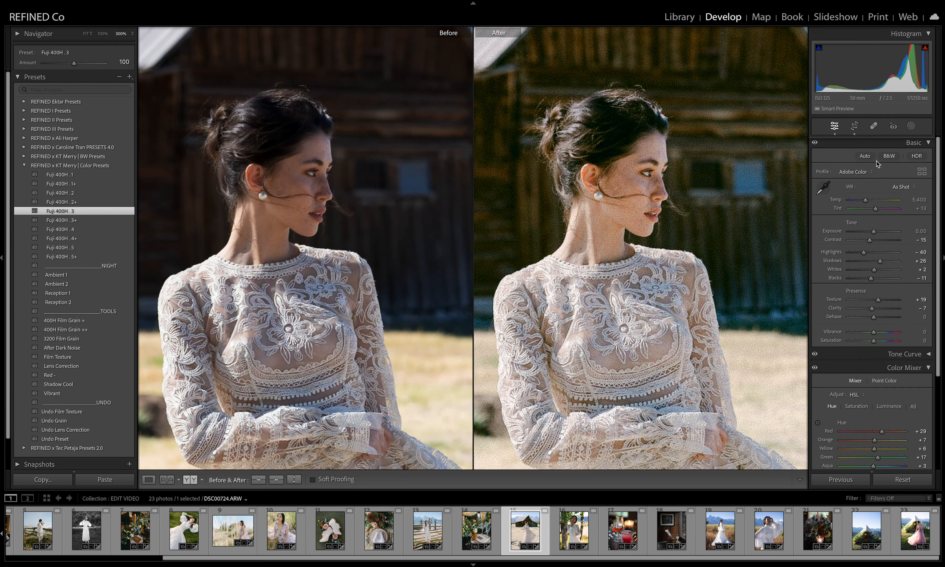
pyautogui.click(906, 367)
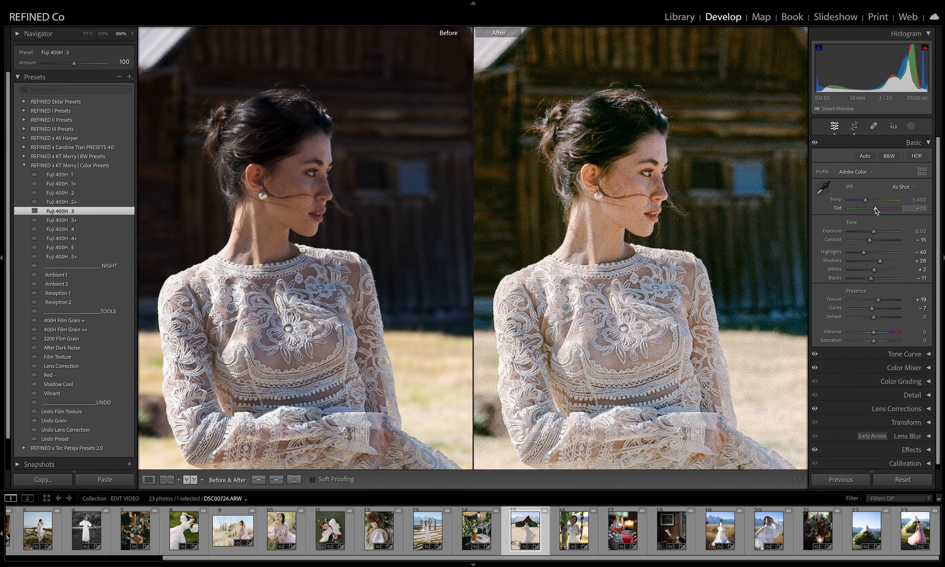
pyautogui.moveTo(874, 209); pyautogui.dragTo(873, 233)
pyautogui.click(499, 379)
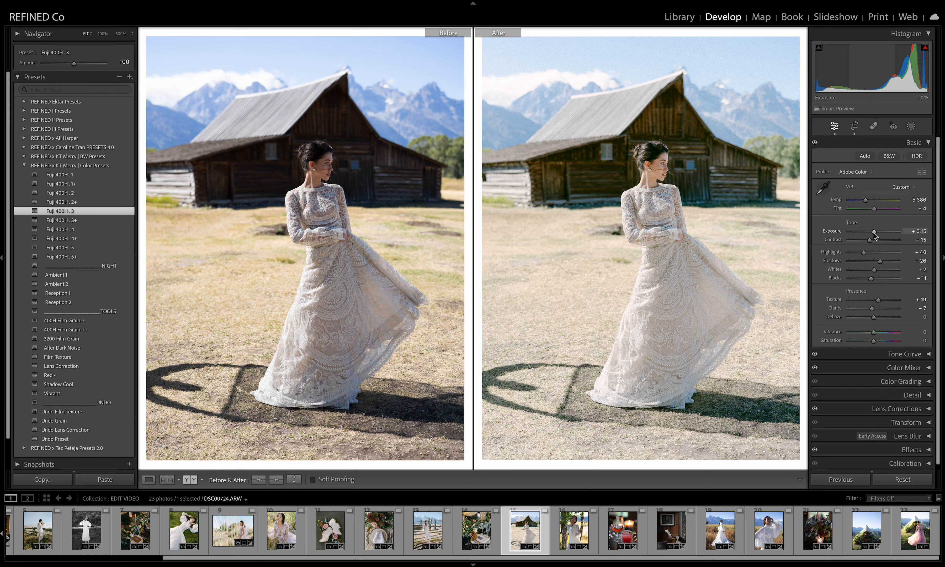
pyautogui.moveTo(875, 233); pyautogui.dragTo(873, 232)
# Step: Check the bride in front of the barn up close, and refine Temp to 5,444 and Tint to +1
pyautogui.click(663, 151)
pyautogui.click(749, 204)
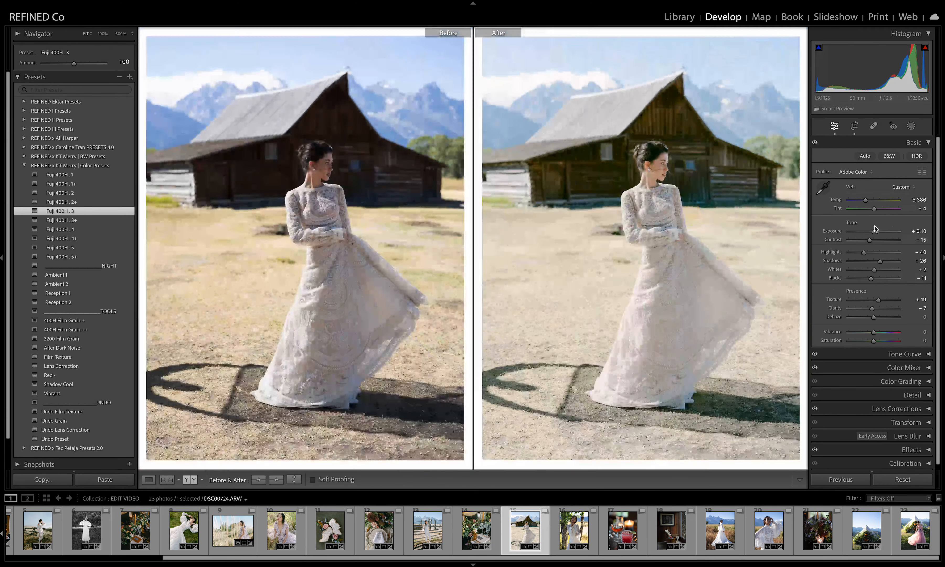
pyautogui.moveTo(865, 202)
pyautogui.mouseDown()
pyautogui.moveTo(875, 209)
pyautogui.moveTo(863, 212)
pyautogui.mouseUp()
# Step: Set the Blue saturation to -12 in the Color Mixer for the bride-and-barn photo
pyautogui.click(909, 368)
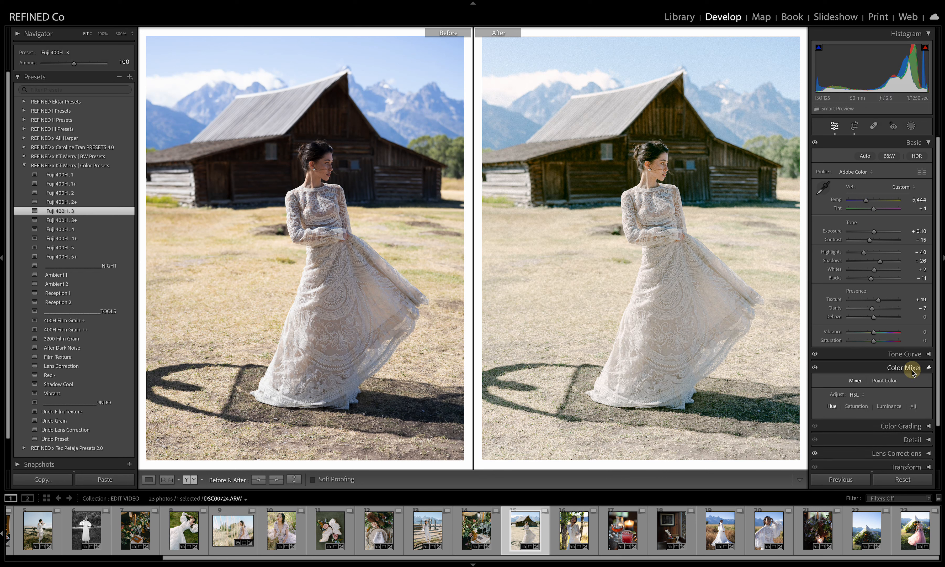
pyautogui.scroll(-1, 878, 422)
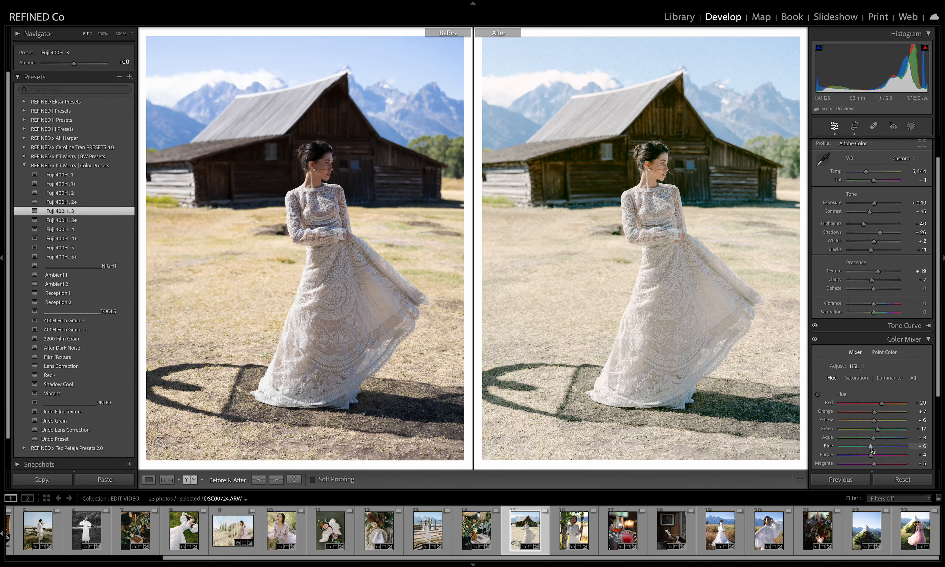
pyautogui.click(856, 379)
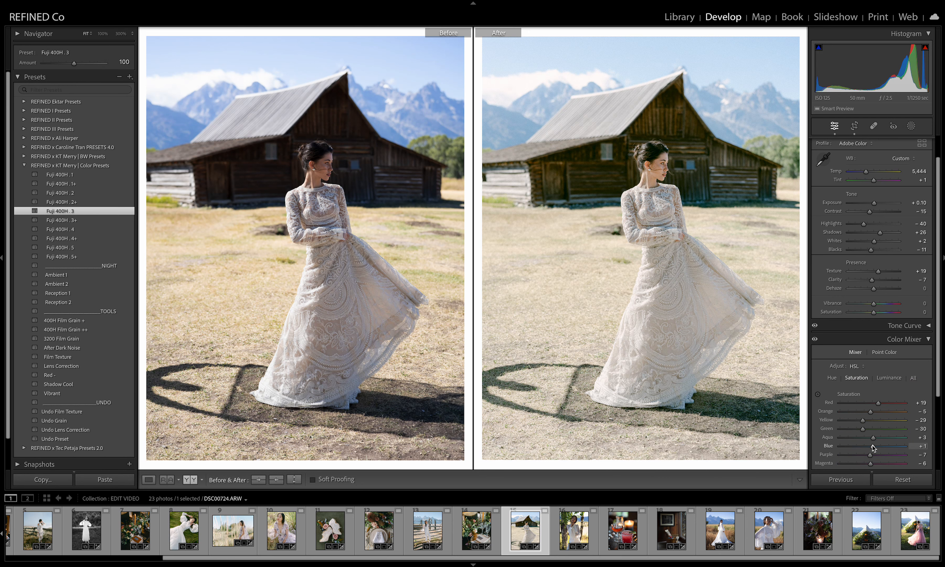
pyautogui.moveTo(868, 446); pyautogui.dragTo(869, 447)
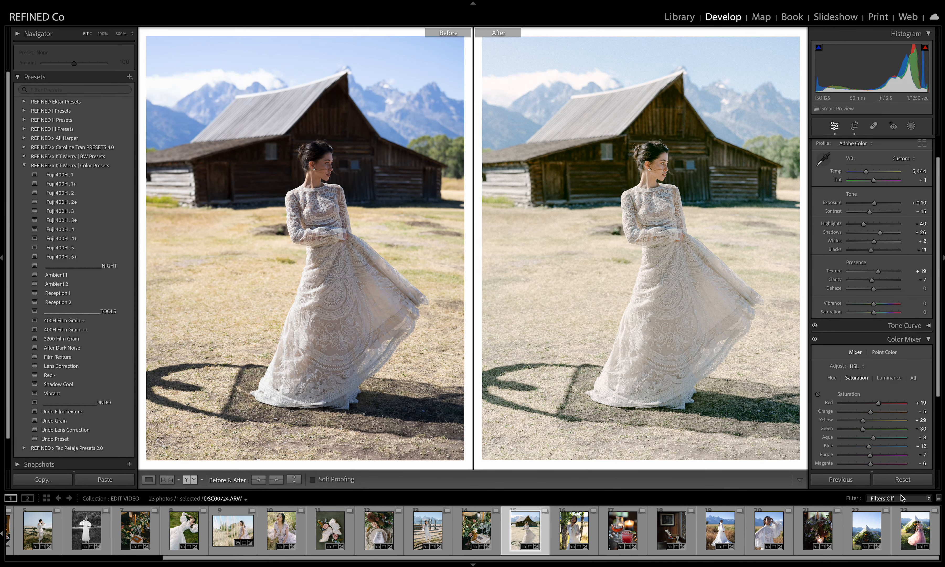
# Step: Inspect the barn's shadows up close, try Aqua saturation at -57 and Blue saturation at -44, and undo both changes
pyautogui.click(687, 165)
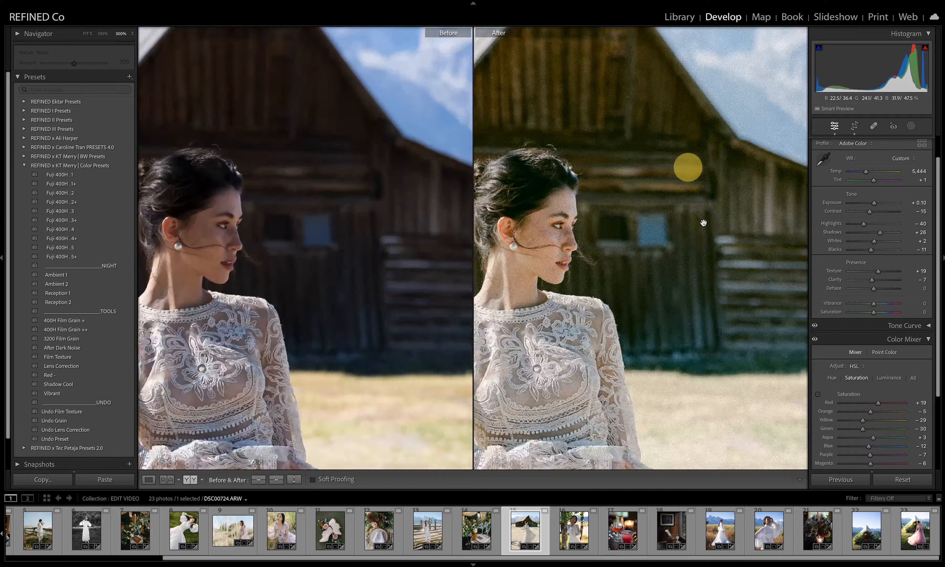
pyautogui.click(630, 252)
pyautogui.click(728, 271)
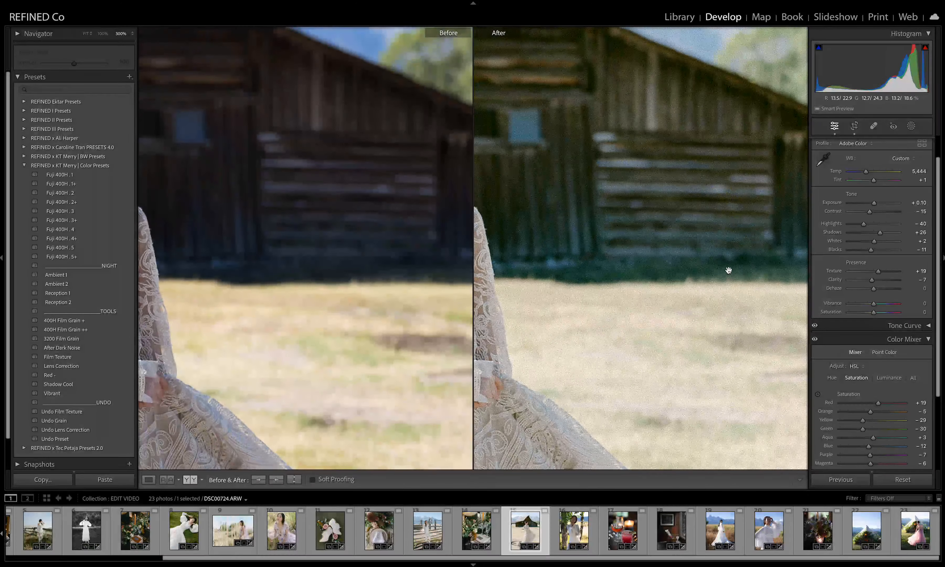
pyautogui.click(521, 134)
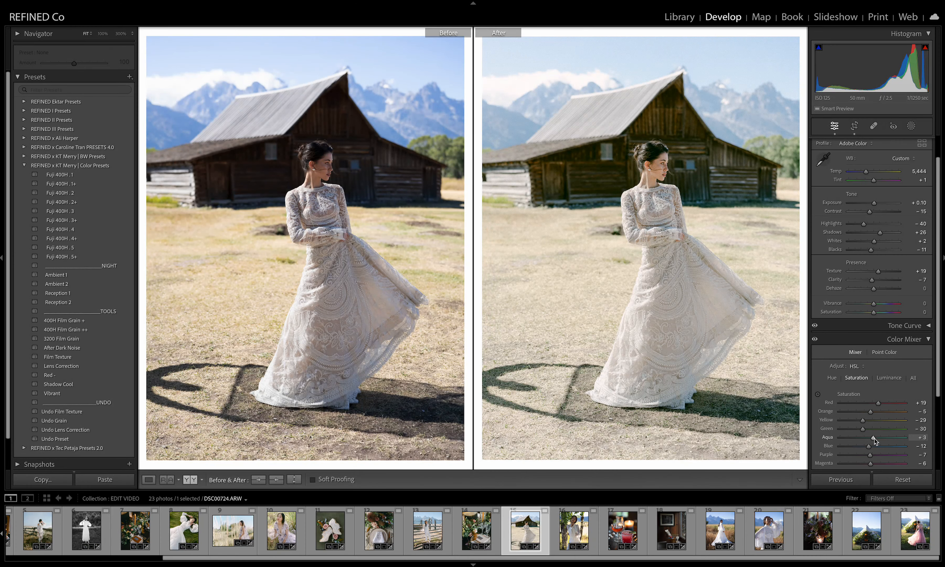
pyautogui.moveTo(869, 438)
pyautogui.mouseDown()
pyautogui.moveTo(855, 441)
pyautogui.moveTo(867, 447)
pyautogui.mouseUp()
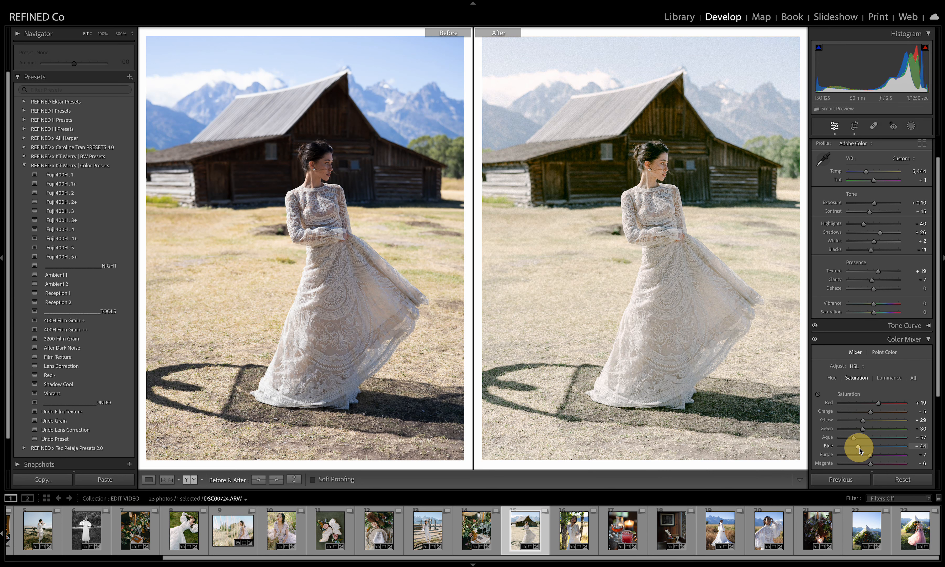
pyautogui.moveTo(859, 447); pyautogui.dragTo(859, 447)
pyautogui.hotkey('ctrl', 'z')
pyautogui.hotkey('ctrl', 'z')
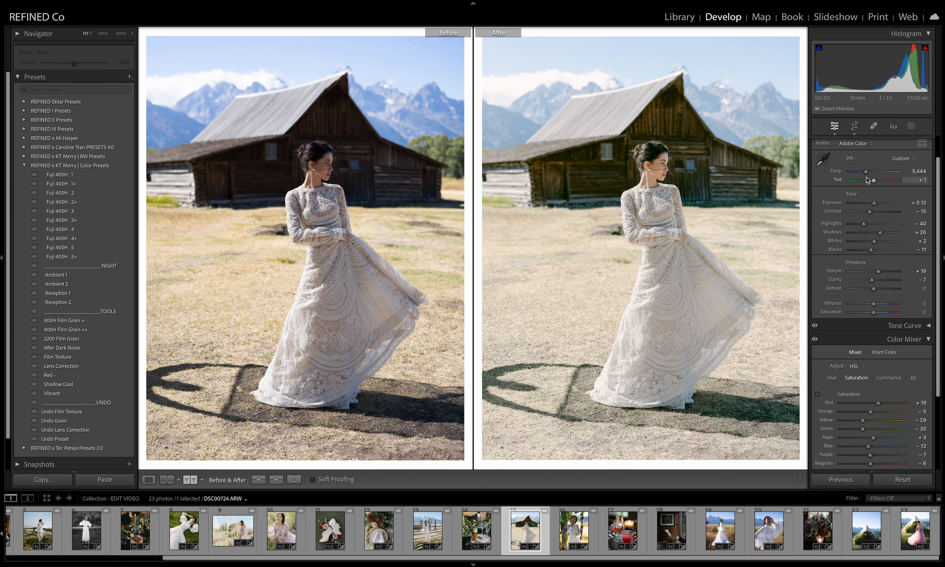
# Step: Apply Fuji 400H . 1 to the birch-tree portrait, and set Exposure to +0.35, Shadows to +23, Temp to 5,845 and Tint to +7
pyautogui.press('Right')
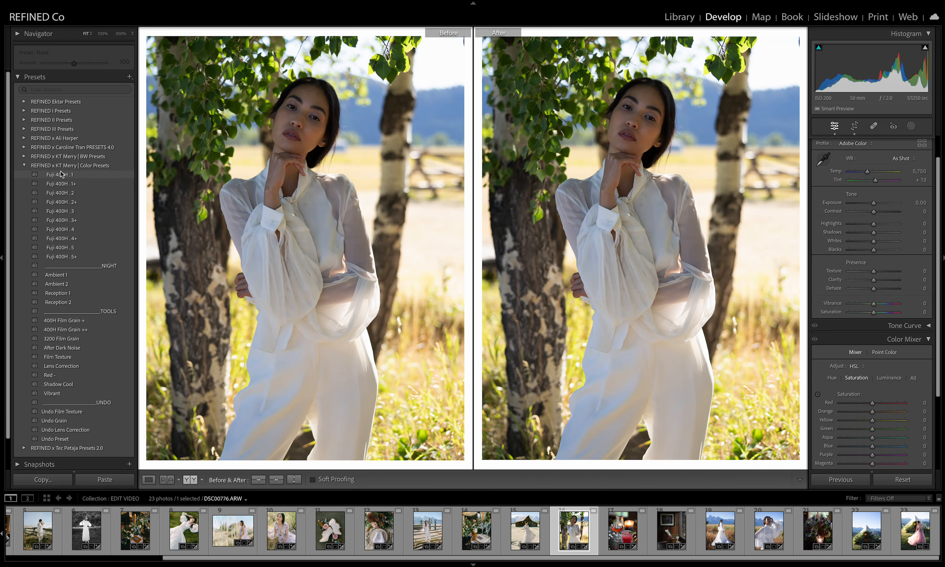
pyautogui.click(62, 174)
pyautogui.moveTo(873, 203); pyautogui.dragTo(879, 232)
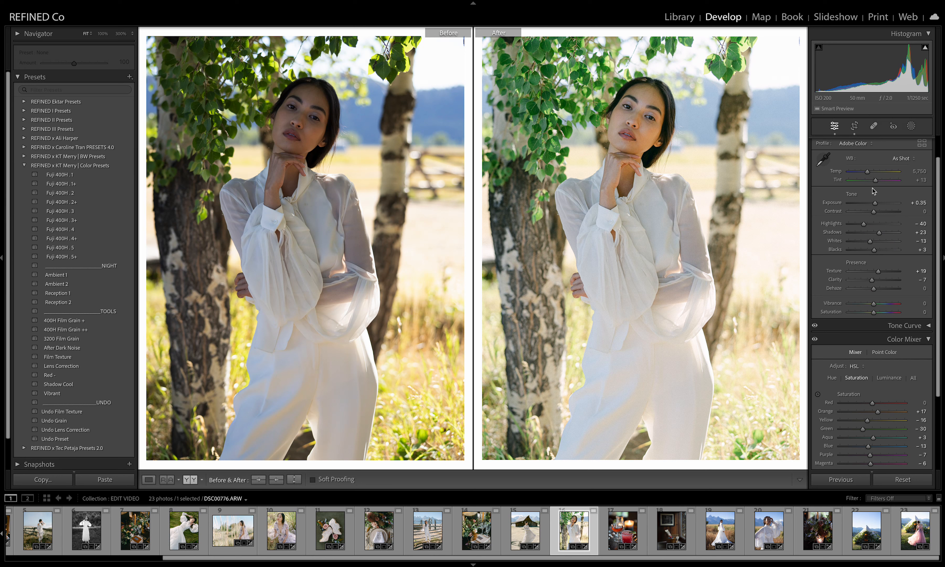
pyautogui.moveTo(867, 172)
pyautogui.mouseDown()
pyautogui.moveTo(876, 180)
pyautogui.moveTo(869, 175)
pyautogui.mouseUp()
# Step: Check the skin tones of the birch-tree portrait up close, and set the Orange saturation to -6
pyautogui.click(580, 216)
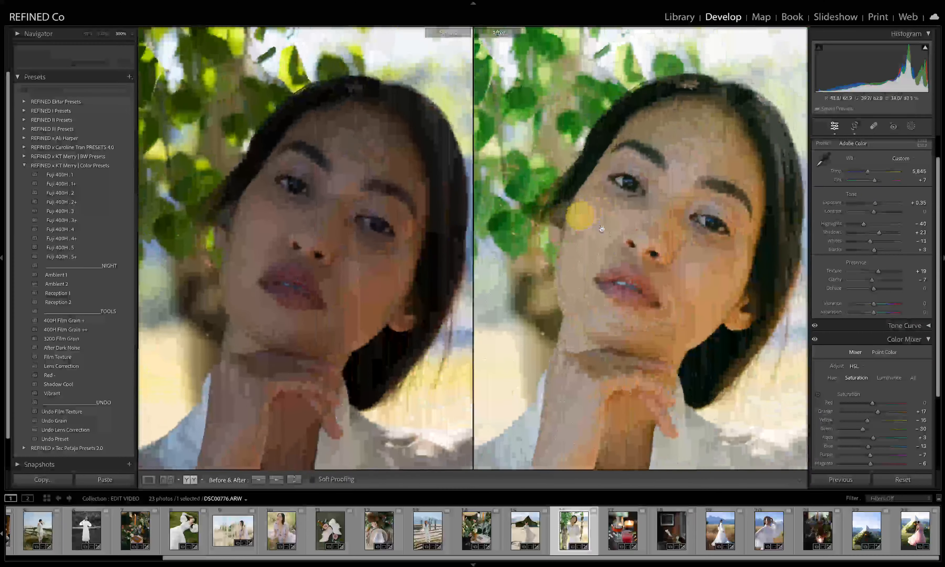
pyautogui.click(690, 245)
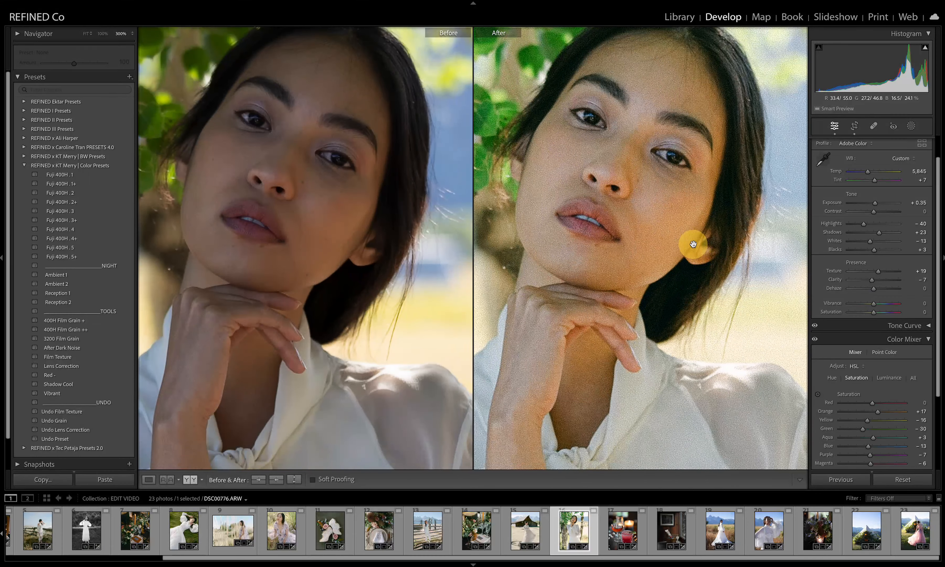
pyautogui.scroll(-2, 890, 337)
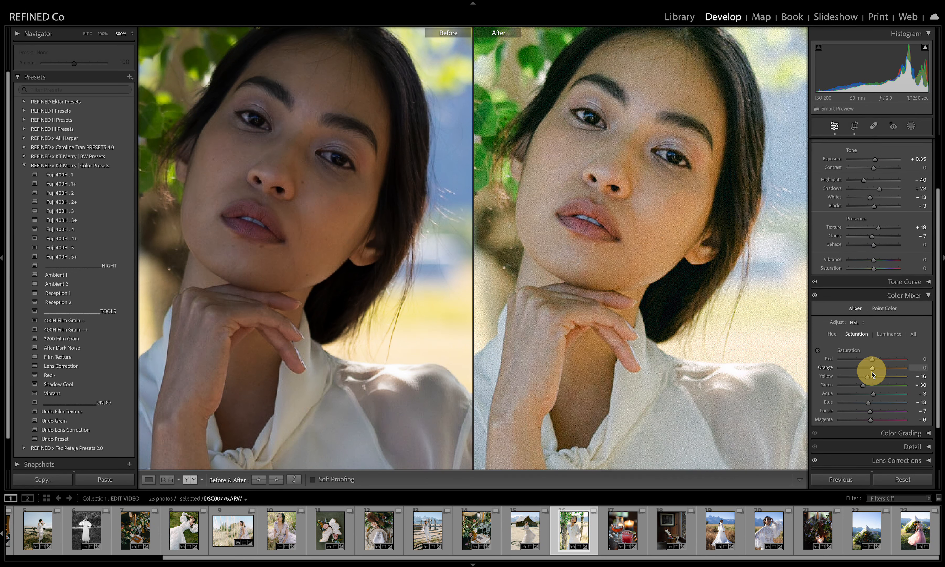
pyautogui.moveTo(872, 371); pyautogui.dragTo(870, 373)
pyautogui.moveTo(870, 368); pyautogui.dragTo(871, 368)
pyautogui.click(742, 344)
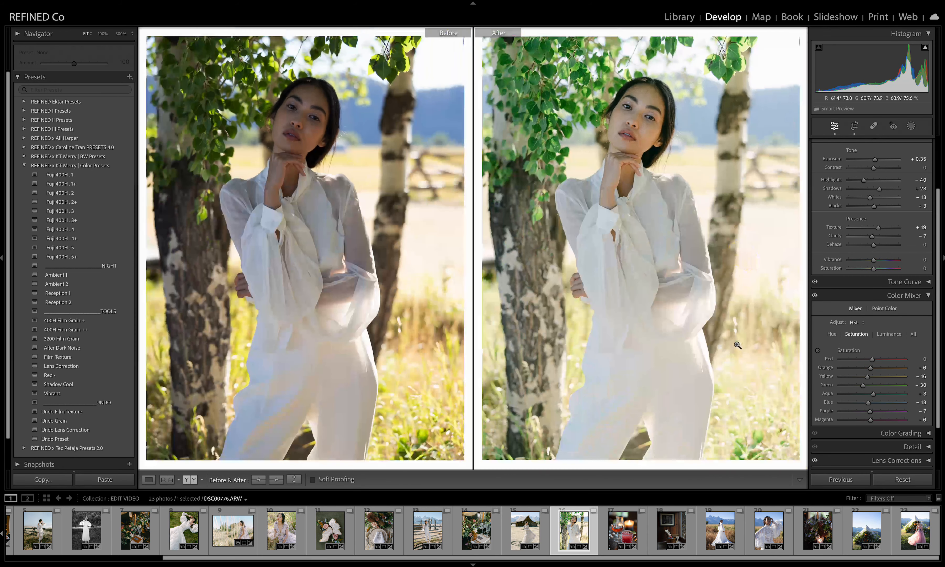
# Step: Inspect the woman's face in the birch-tree portrait again, and set the Yellow saturation to -31
pyautogui.click(695, 230)
pyautogui.moveTo(695, 230); pyautogui.dragTo(771, 367)
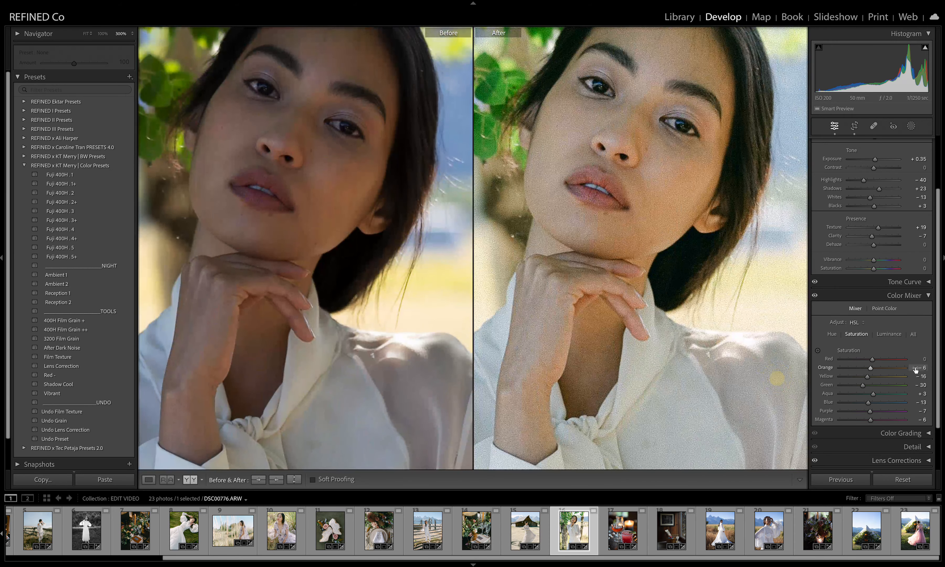
pyautogui.moveTo(865, 377); pyautogui.dragTo(862, 378)
pyautogui.click(708, 301)
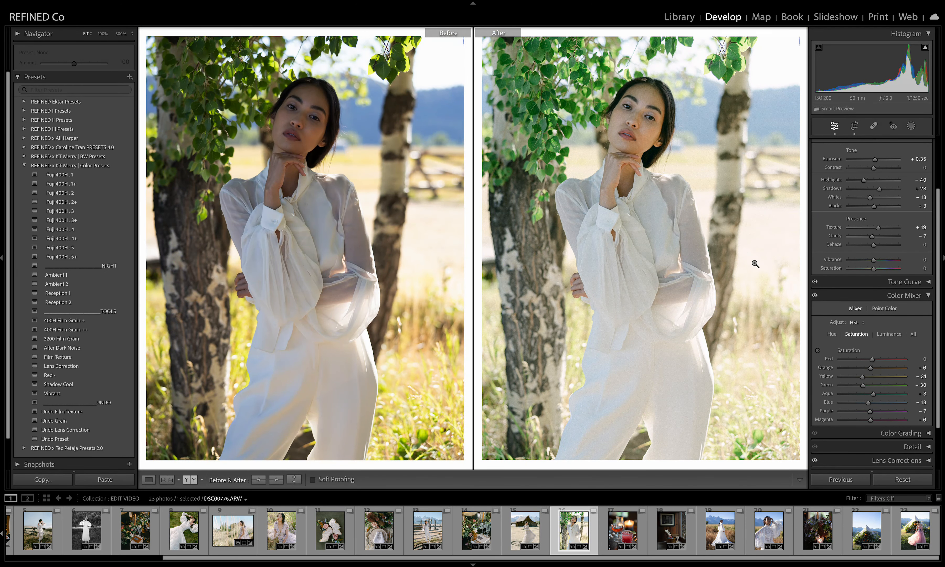
# Step: Set the Orange saturation of the birch-tree portrait to -3 and warm its Temp to 5,917
pyautogui.scroll(3, 875, 268)
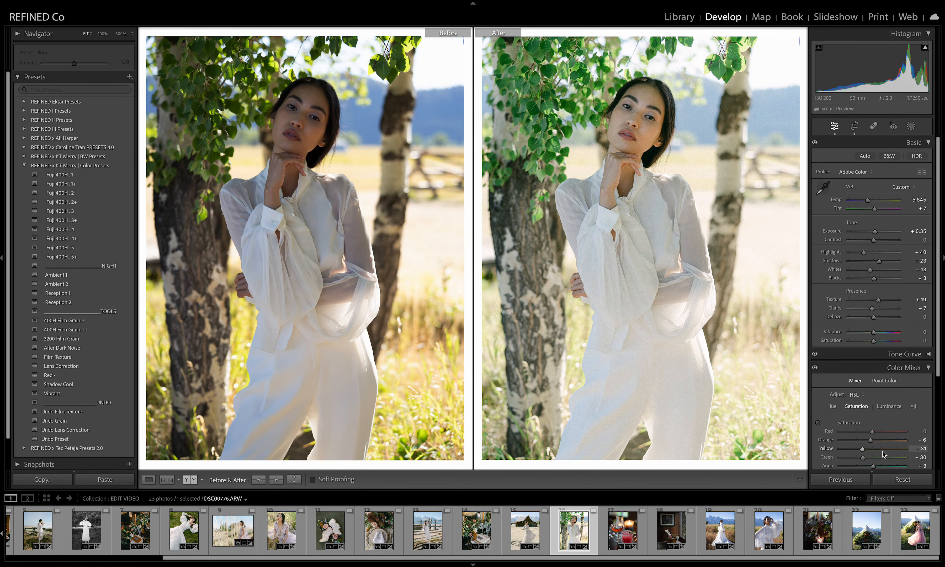
pyautogui.click(873, 440)
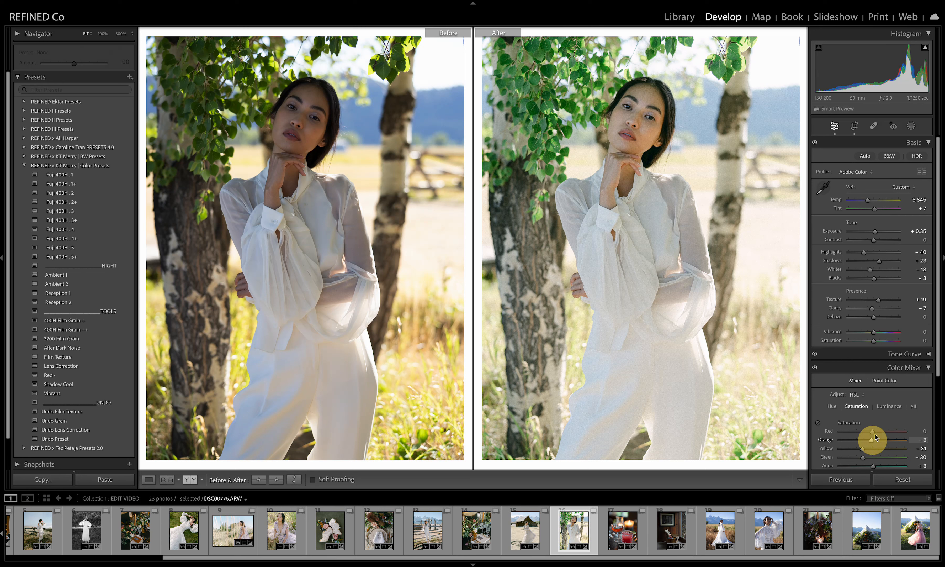
pyautogui.moveTo(867, 200); pyautogui.dragTo(869, 203)
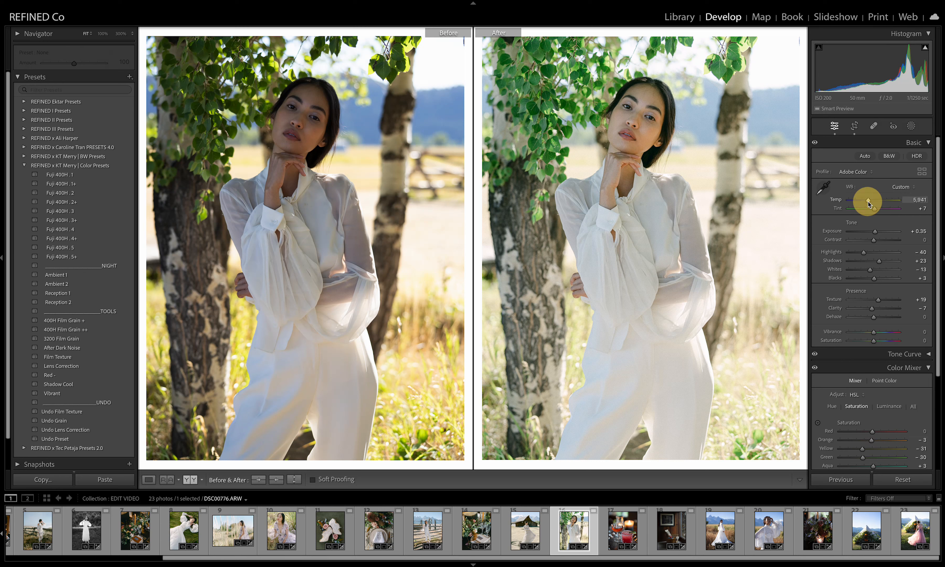
# Step: Fine-tune the Green hue of the birch-tree portrait in the Color Mixer
pyautogui.scroll(-3, 859, 343)
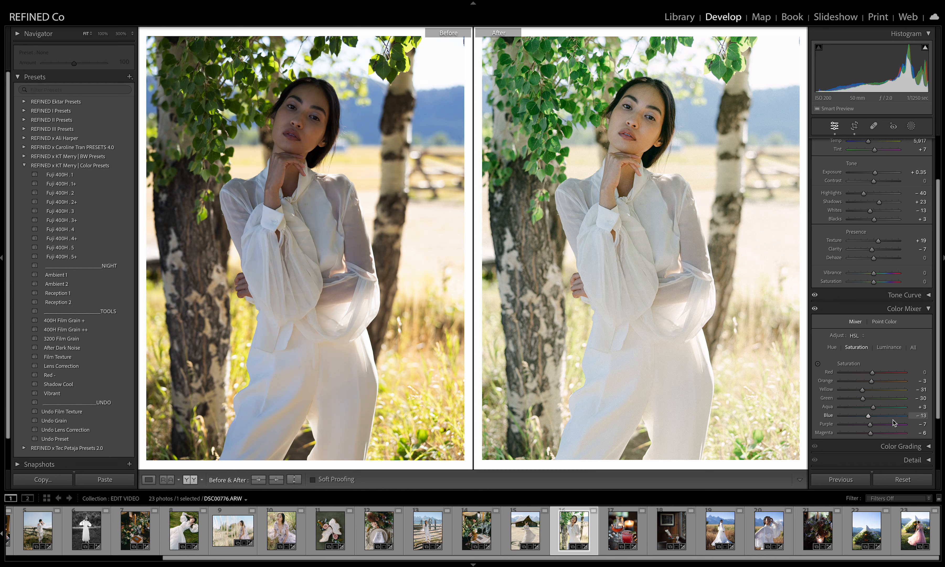
pyautogui.click(832, 347)
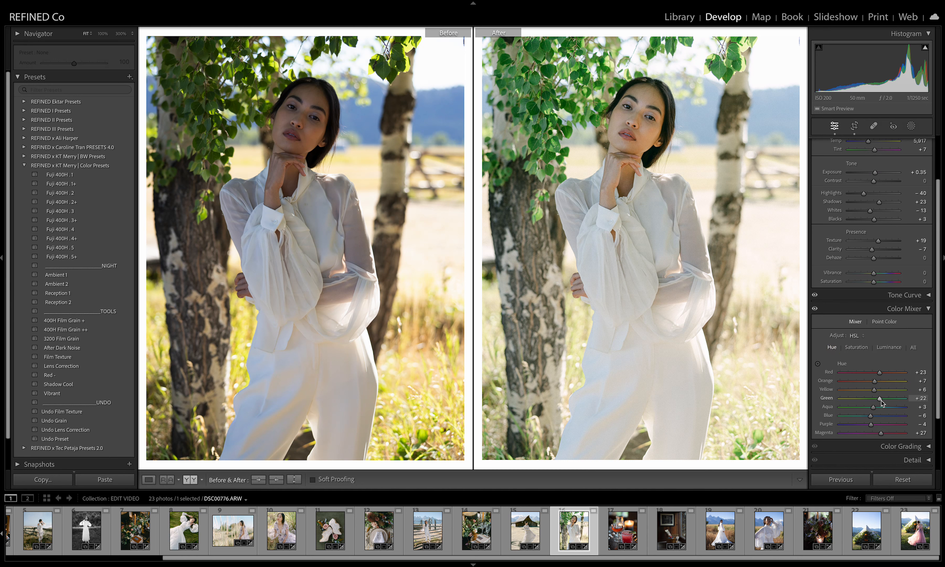
pyautogui.moveTo(878, 398); pyautogui.dragTo(879, 401)
# Step: Apply the Fuji 400H . 1 preset to the cocktail and candle photo, and set its Exposure to +0.35
pyautogui.press('Right')
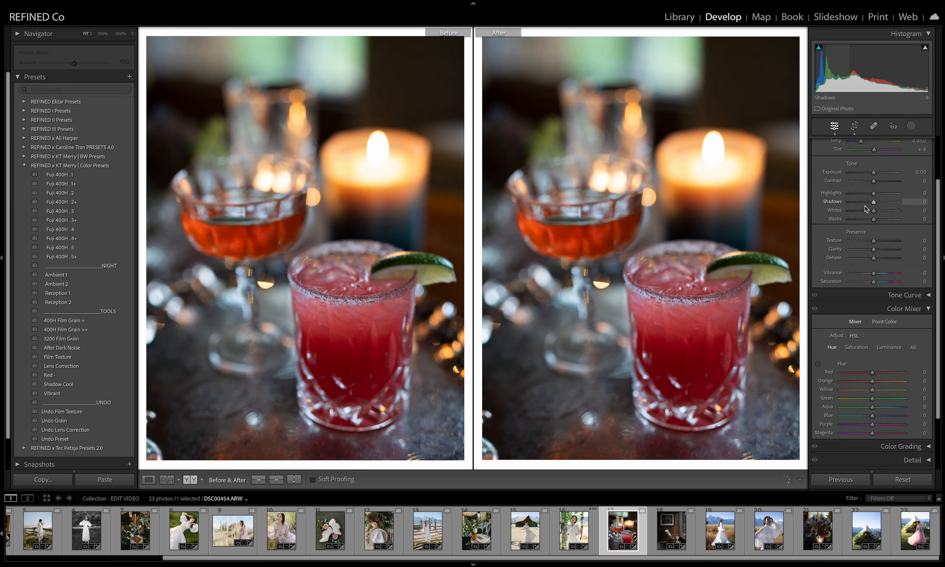
pyautogui.click(64, 175)
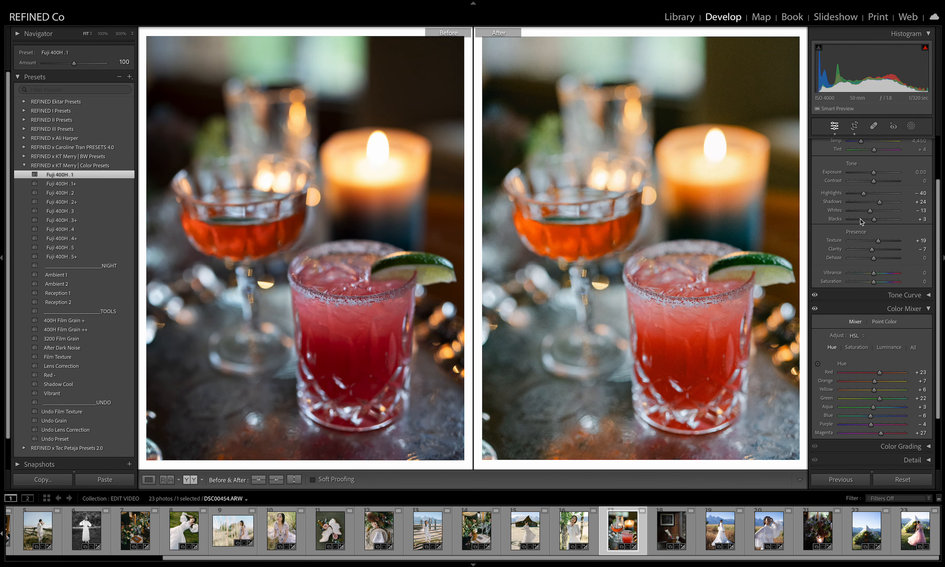
pyautogui.scroll(3, 882, 187)
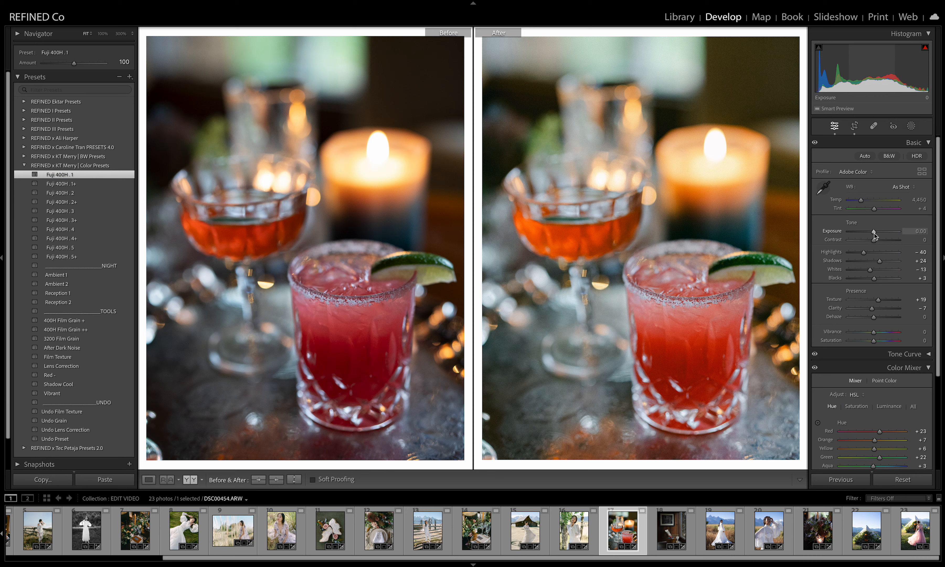
pyautogui.moveTo(873, 232); pyautogui.dragTo(876, 232)
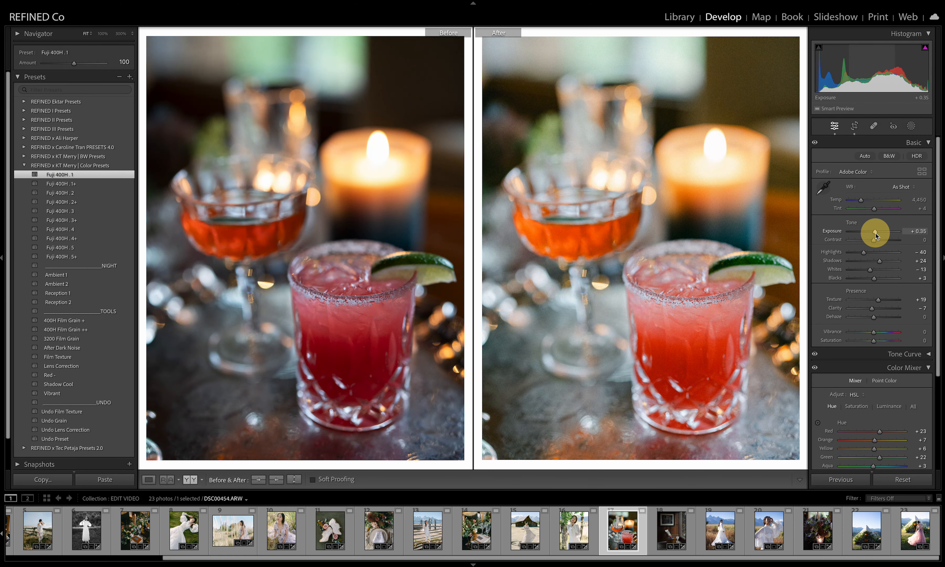
# Step: Apply Fuji 400H . 1 to the armchair photo, and set Exposure to +0.85, Temp to 4,733, Tint to +24 and Orange saturation to +3
pyautogui.press('Right')
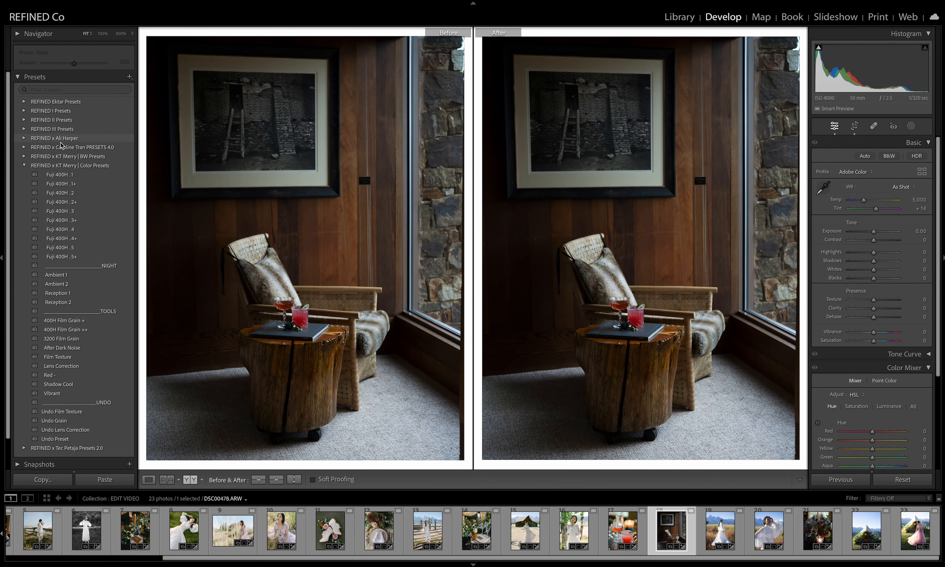
pyautogui.click(76, 176)
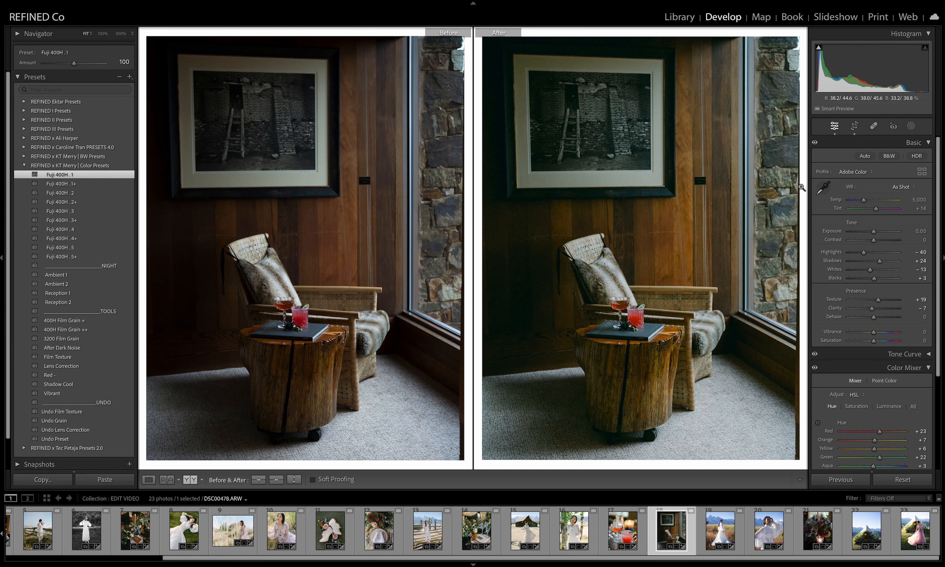
pyautogui.moveTo(875, 232); pyautogui.dragTo(863, 201)
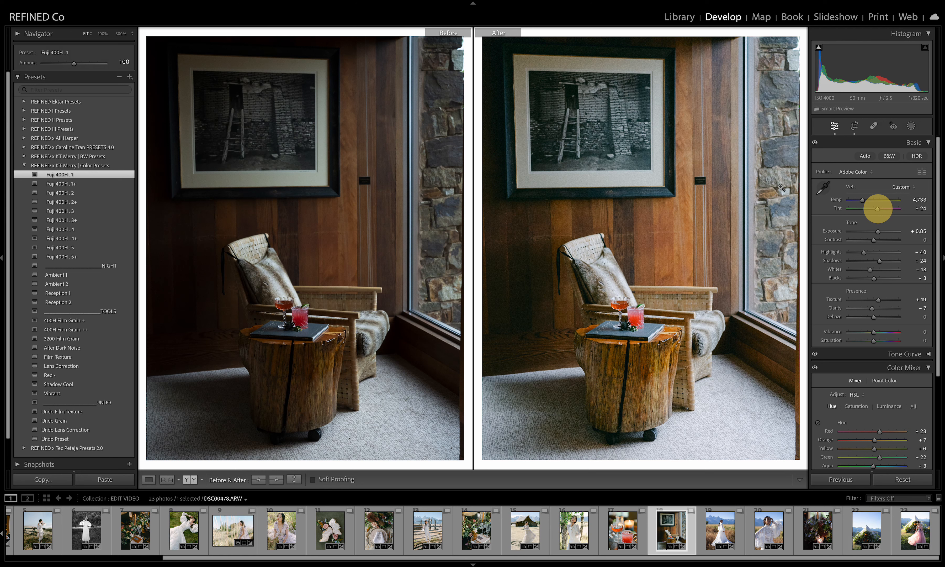
pyautogui.click(856, 407)
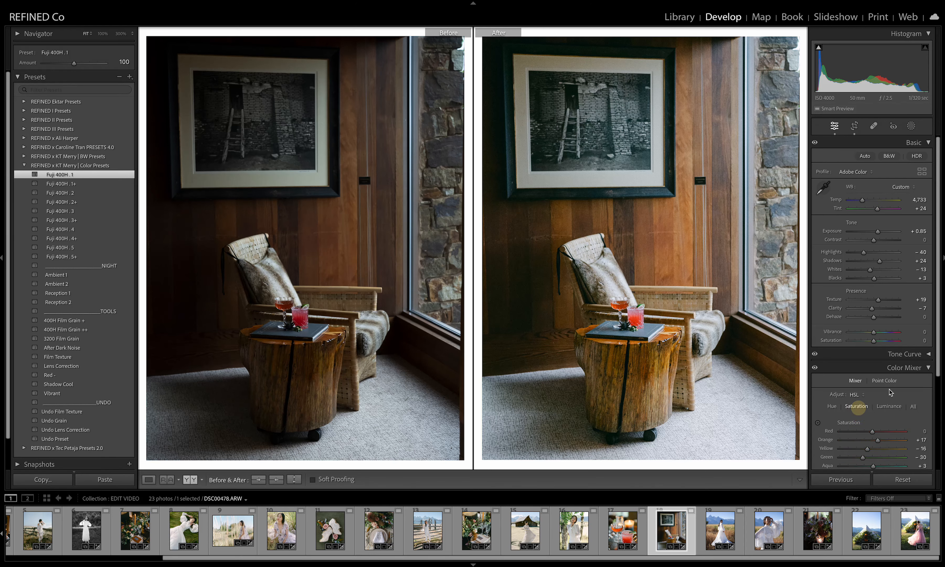
pyautogui.scroll(-2, 858, 410)
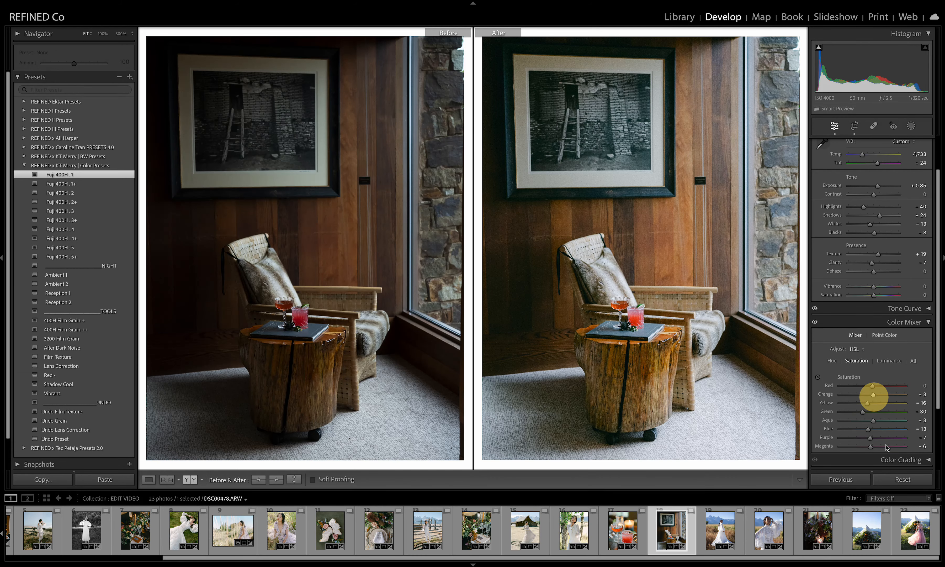
# Step: Apply Fuji 400H . 1 to the full-length mountain portrait, and set Shadows to +35, Temp to 6,188 and Exposure to +0.20, checking the face up close
pyautogui.press('Right')
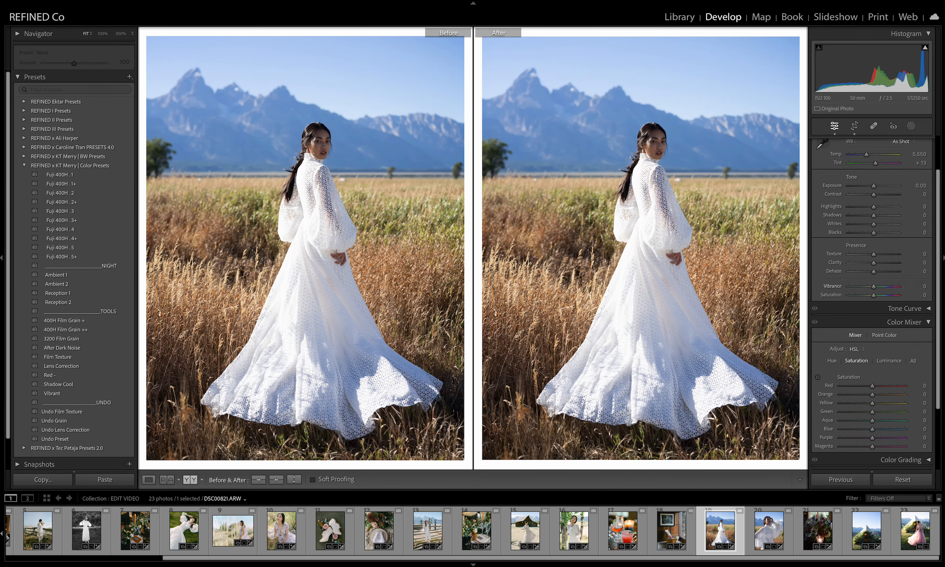
pyautogui.click(71, 175)
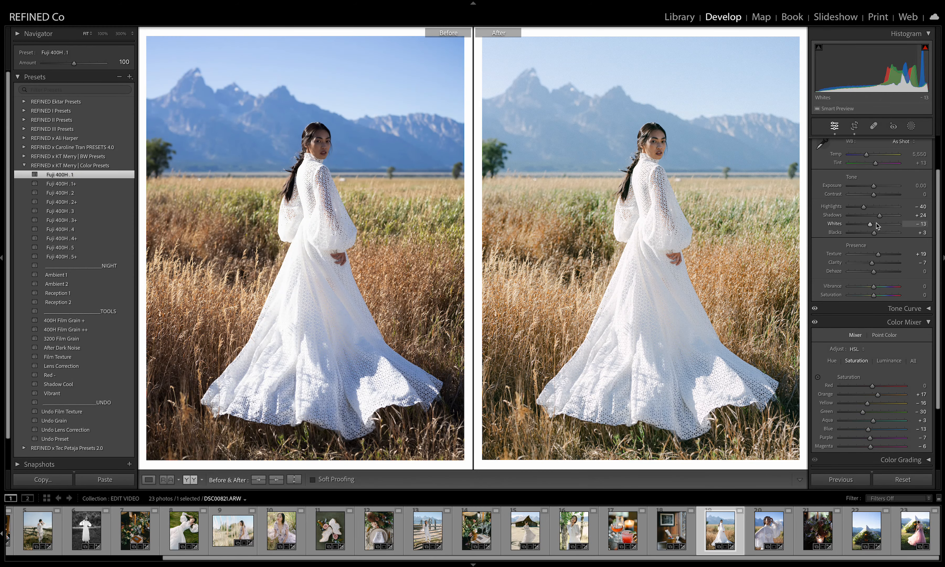
pyautogui.moveTo(879, 215); pyautogui.dragTo(882, 215)
pyautogui.click(669, 133)
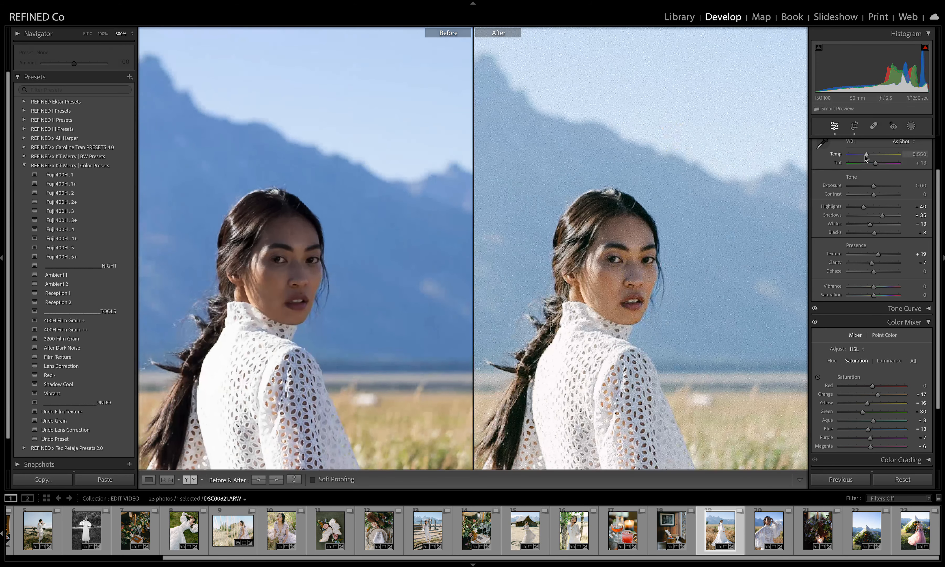
pyautogui.moveTo(866, 155); pyautogui.dragTo(875, 189)
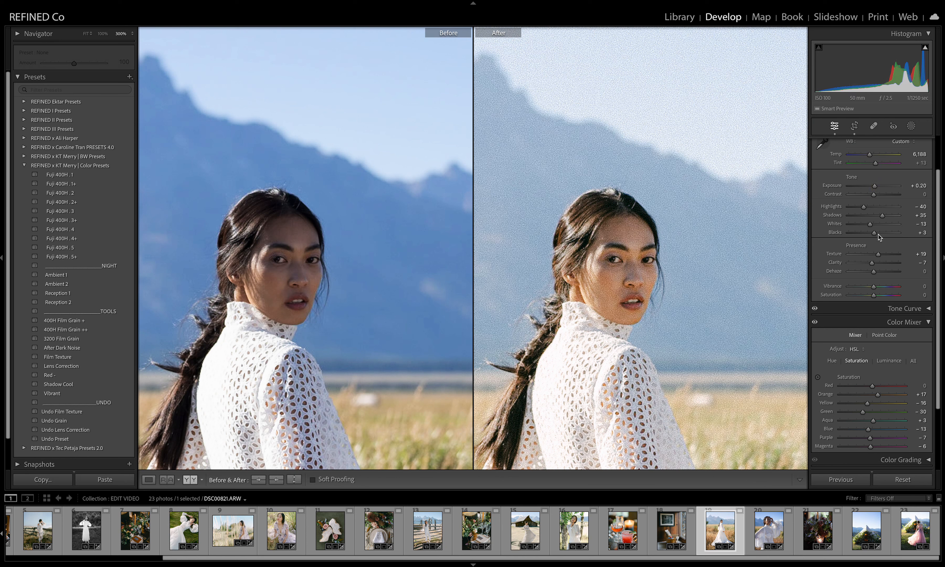
# Step: Set the mountain portrait's Blacks to -24, Shadows to +46, Contrast to -9, Exposure to +0.25 and Blue saturation to -20
pyautogui.moveTo(878, 234)
pyautogui.mouseDown()
pyautogui.moveTo(870, 238)
pyautogui.moveTo(885, 216)
pyautogui.mouseUp()
pyautogui.moveTo(867, 428); pyautogui.dragTo(865, 429)
pyautogui.click(659, 318)
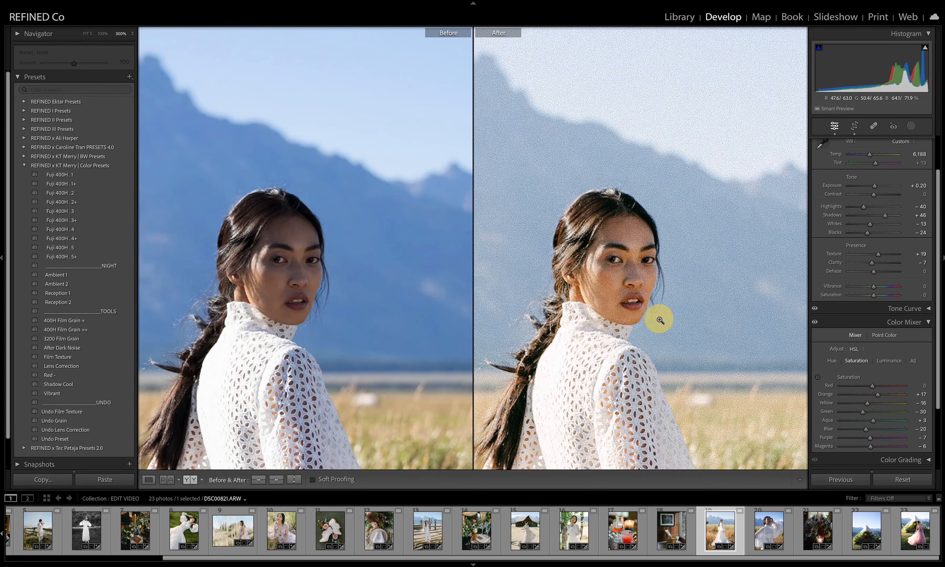
pyautogui.moveTo(873, 195); pyautogui.dragTo(875, 187)
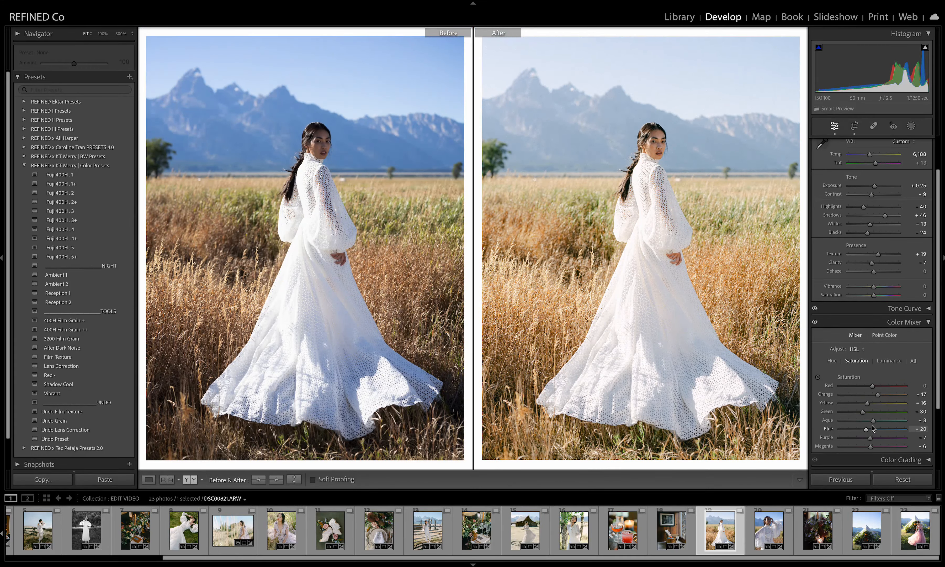
# Step: Set the mountain portrait's Blue saturation to -6, Temp to 6,046 and Highlights to -86
pyautogui.moveTo(866, 429); pyautogui.dragTo(870, 429)
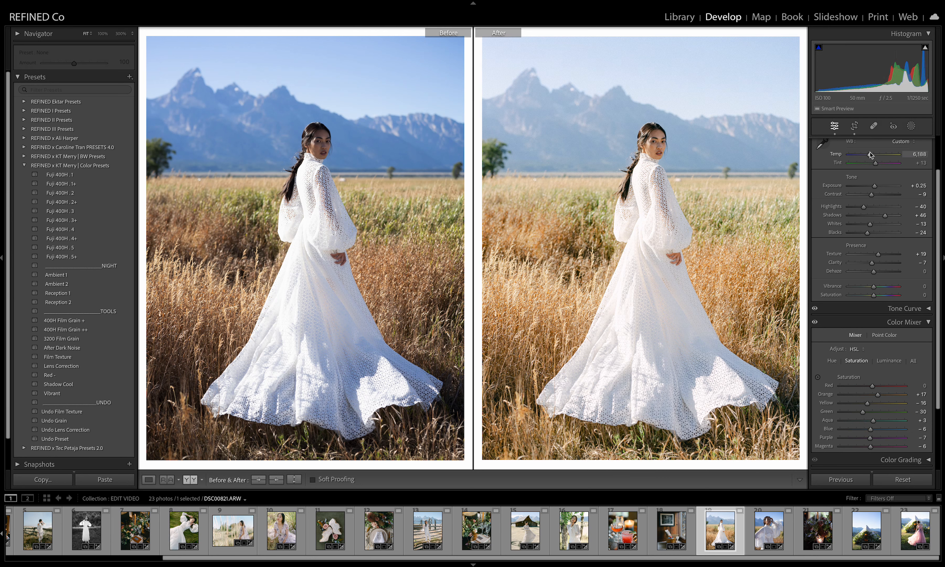
pyautogui.moveTo(871, 155); pyautogui.dragTo(869, 154)
pyautogui.moveTo(864, 206); pyautogui.dragTo(852, 211)
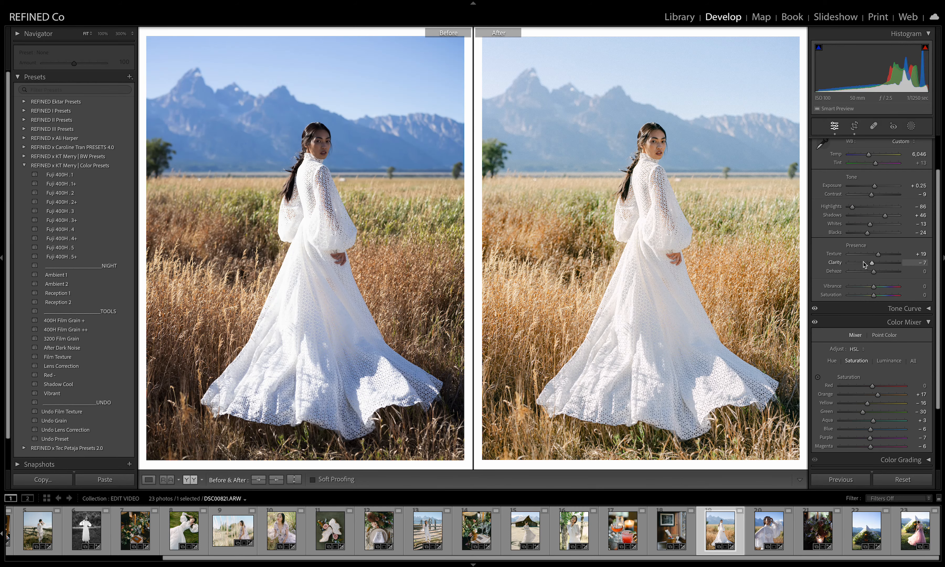
# Step: Try Fuji 400H . 1 on the close-up portrait in the eyelet dress, switch to Fuji 400H . 3, and set Exposure to +0.30
pyautogui.press('Right')
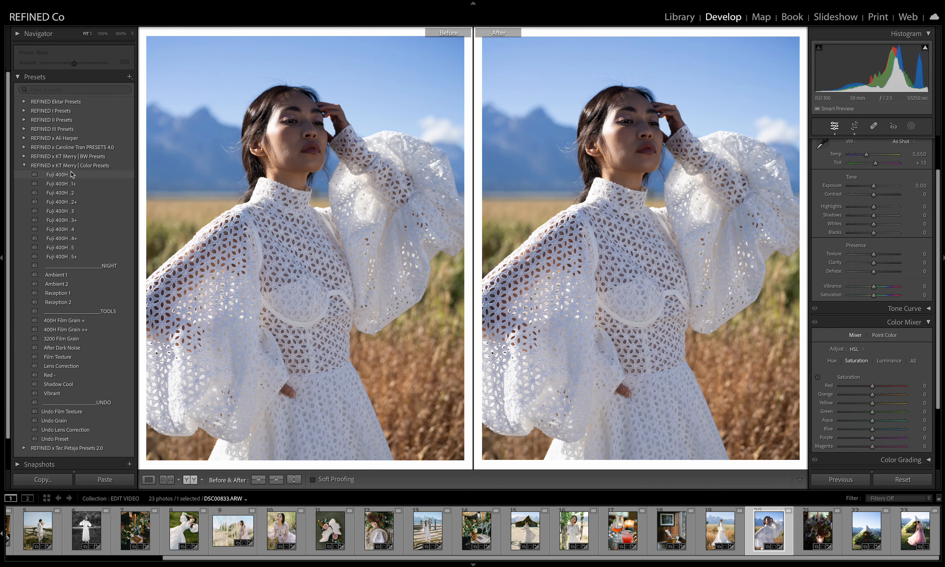
pyautogui.click(72, 175)
pyautogui.click(68, 212)
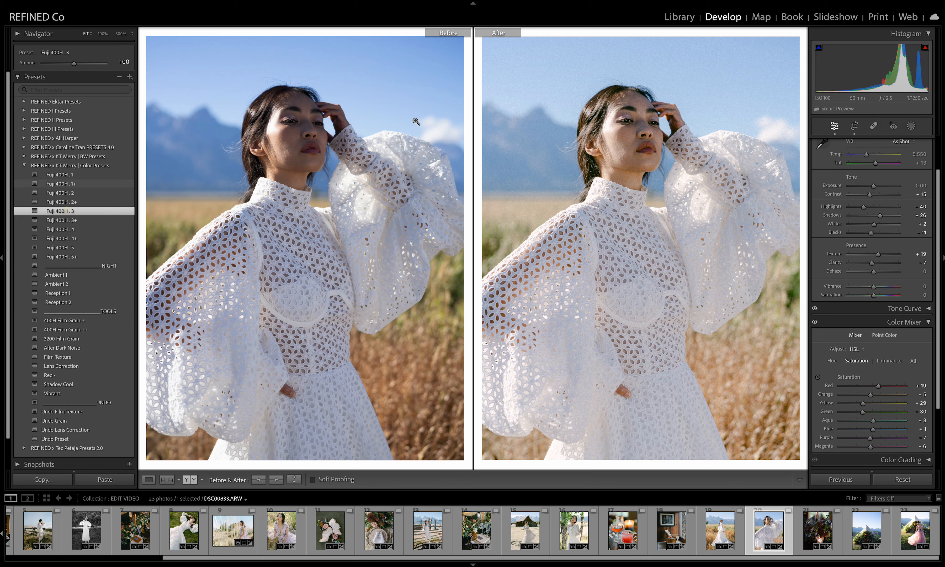
pyautogui.moveTo(873, 186); pyautogui.dragTo(874, 187)
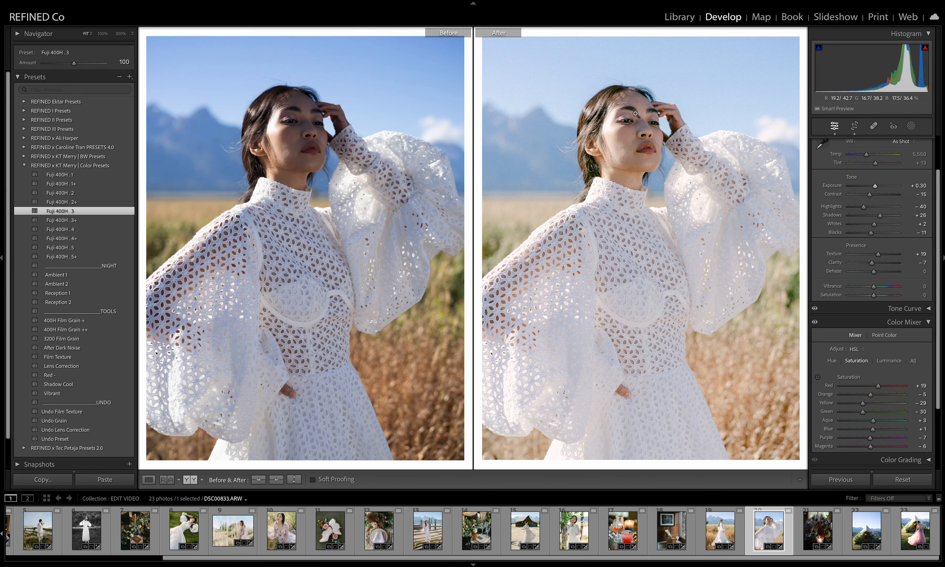
# Step: Inspect the face in the eyelet-dress portrait up close, and fine-tune its Temp, Shadows, Highlights and Exposure
pyautogui.click(611, 129)
pyautogui.moveTo(739, 267); pyautogui.dragTo(649, 242)
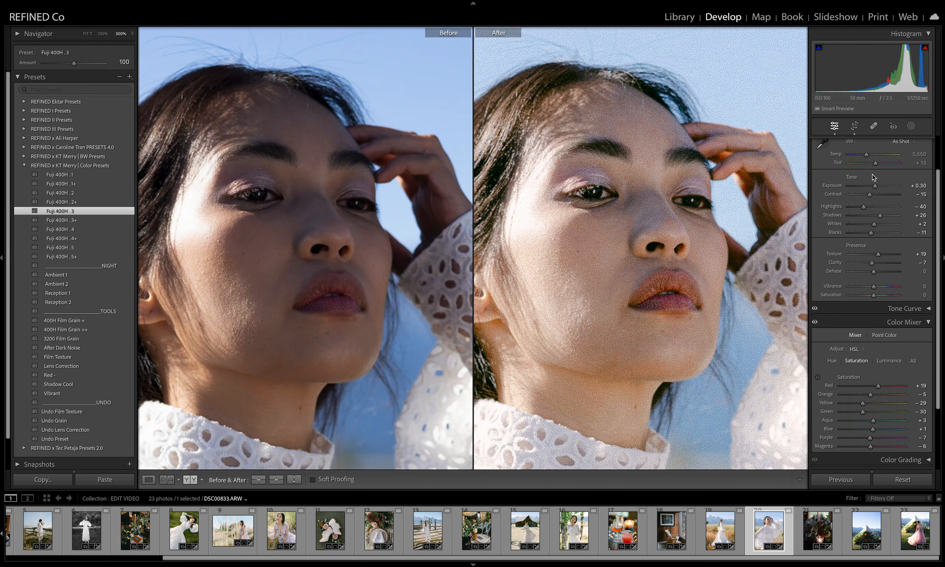
pyautogui.moveTo(866, 154)
pyautogui.mouseDown()
pyautogui.moveTo(876, 167)
pyautogui.moveTo(868, 156)
pyautogui.mouseUp()
pyautogui.moveTo(881, 217); pyautogui.dragTo(861, 207)
pyautogui.click(580, 217)
pyautogui.moveTo(875, 185); pyautogui.dragTo(872, 186)
# Step: Apply Fuji 400H . 1 to the candlelit floral photo, and set Exposure to +1.00, Temp to 4,828, Tint to +27 and Green hue to +13
pyautogui.press('Right')
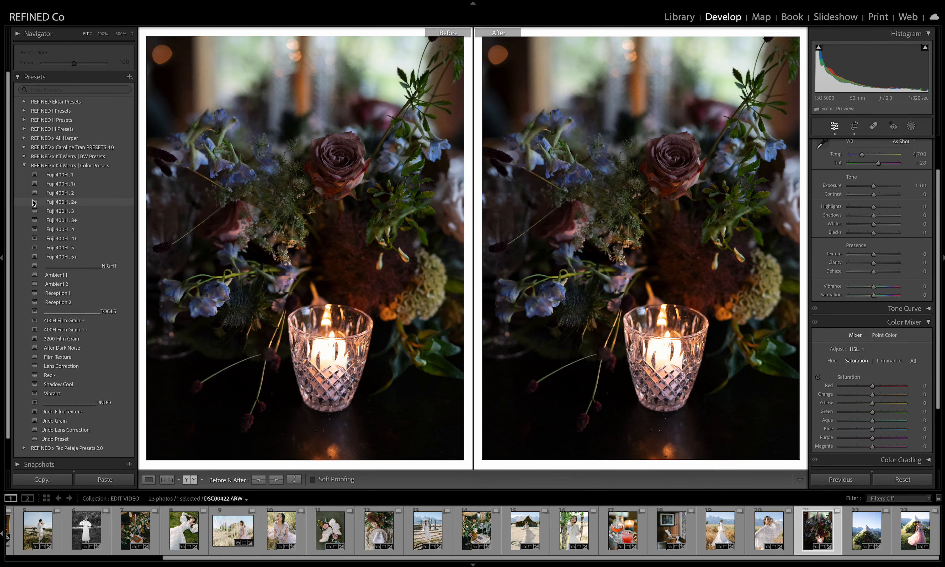
pyautogui.click(68, 176)
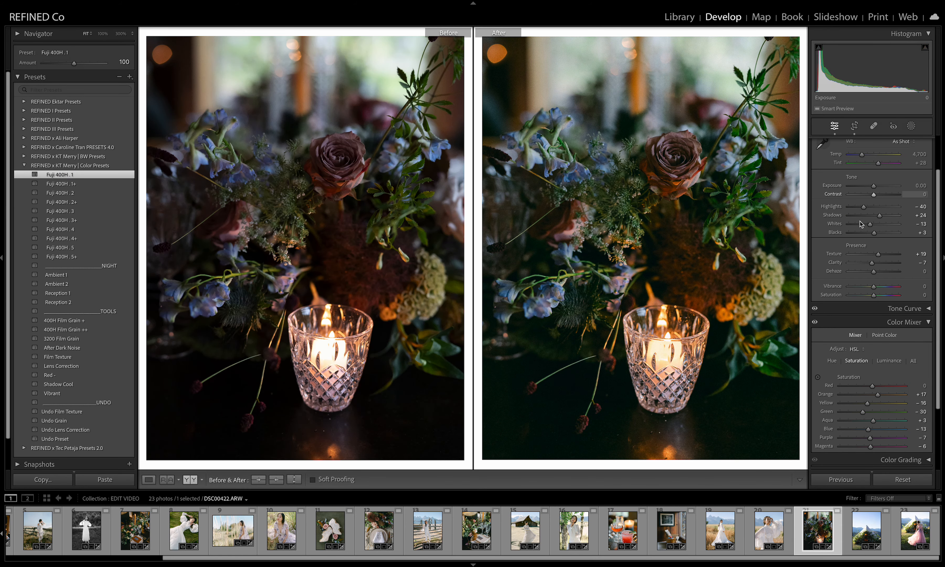
pyautogui.moveTo(873, 186); pyautogui.dragTo(862, 155)
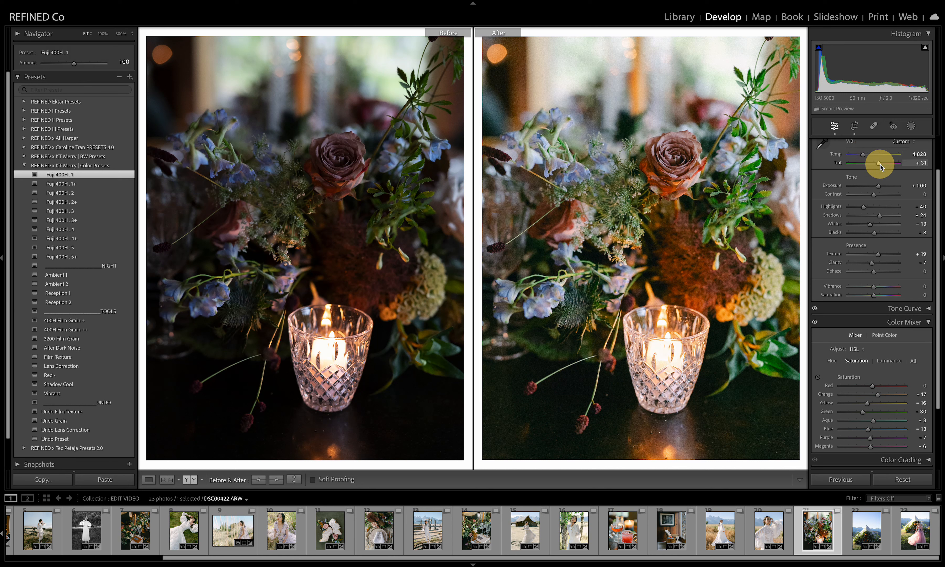
pyautogui.moveTo(879, 164); pyautogui.dragTo(881, 165)
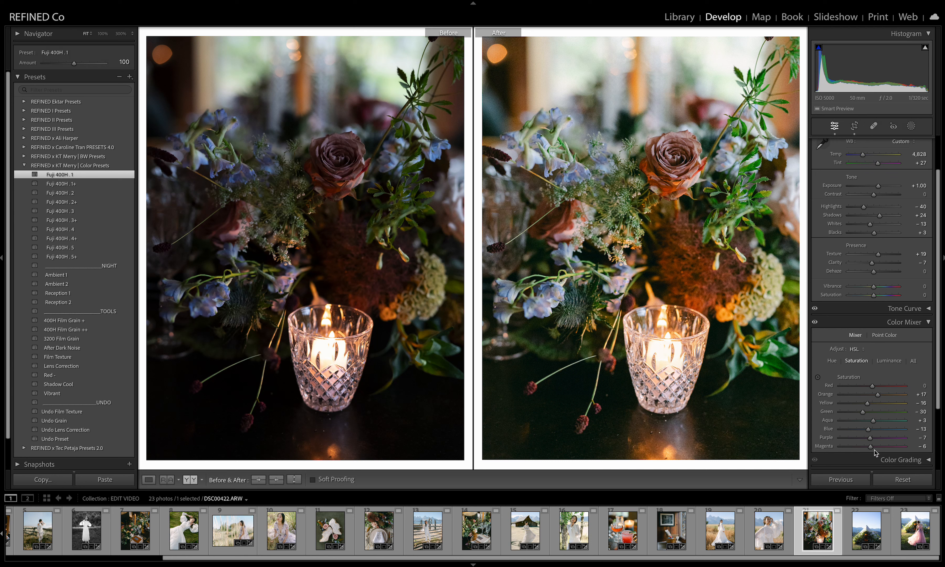
pyautogui.click(833, 361)
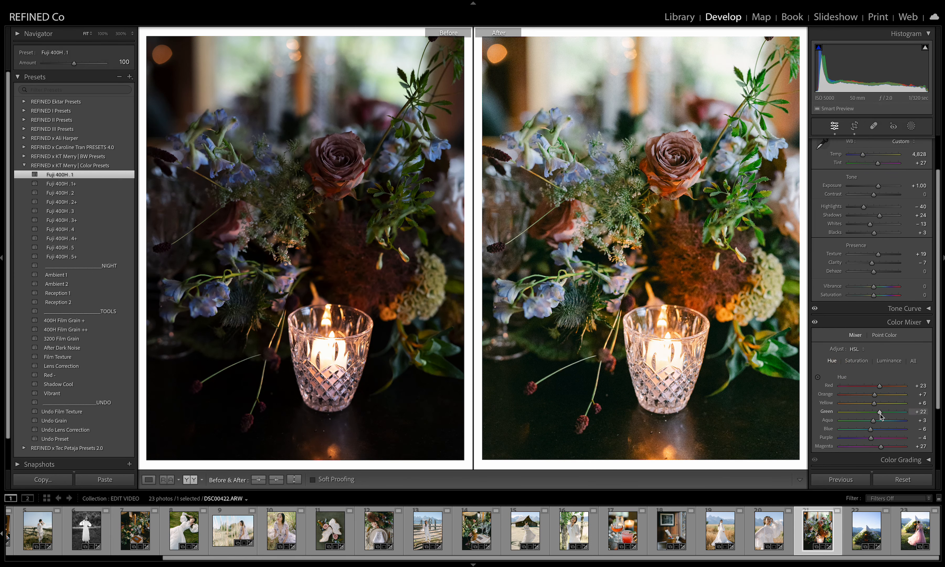
pyautogui.moveTo(877, 414); pyautogui.dragTo(878, 415)
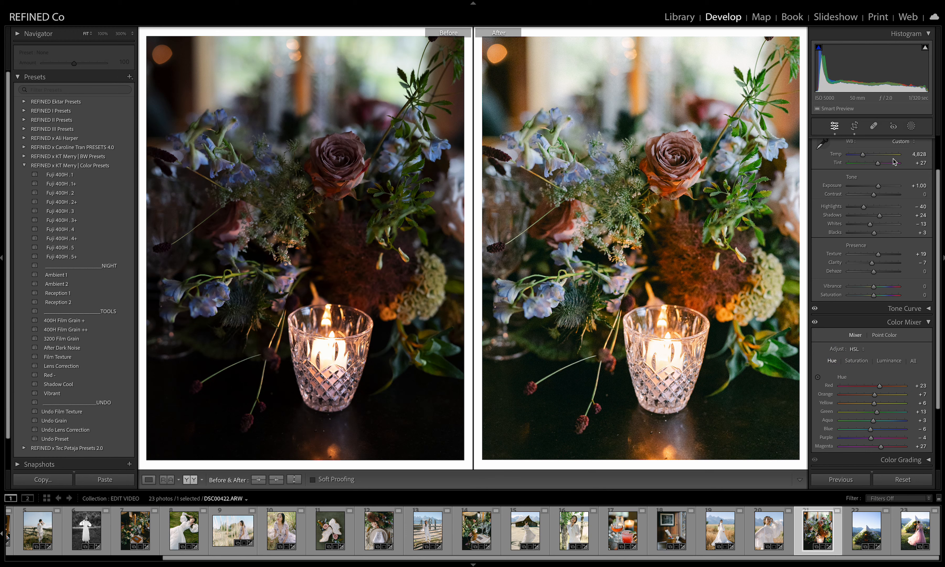
# Step: Straighten the candlelit floral photo to a crop angle of -0.94
pyautogui.click(854, 126)
pyautogui.moveTo(755, 213); pyautogui.dragTo(756, 209)
pyautogui.press('Return')
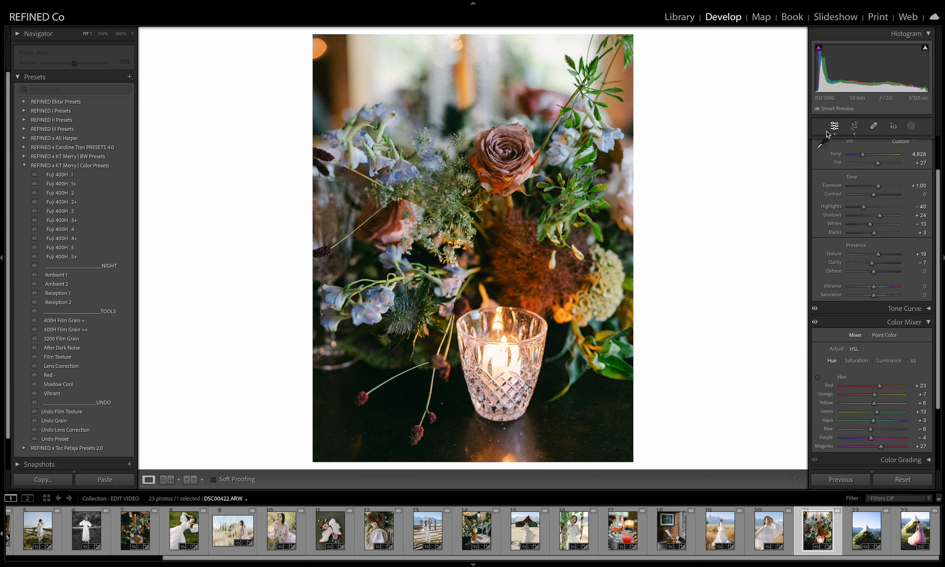
pyautogui.click(855, 126)
pyautogui.moveTo(711, 133); pyautogui.dragTo(702, 134)
pyautogui.press('Return')
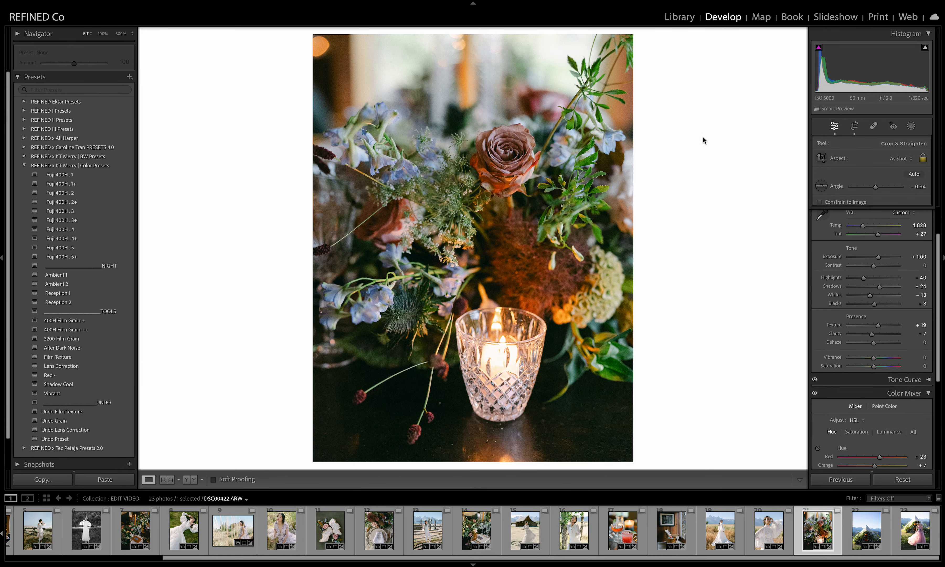
# Step: Apply Fuji 400H . 3 to the tent photo, set Exposure to -0.50, Temp to 7,873, Tint to +19 and Shadows to +56, and compare before and after
pyautogui.click(880, 216)
pyautogui.press('Right')
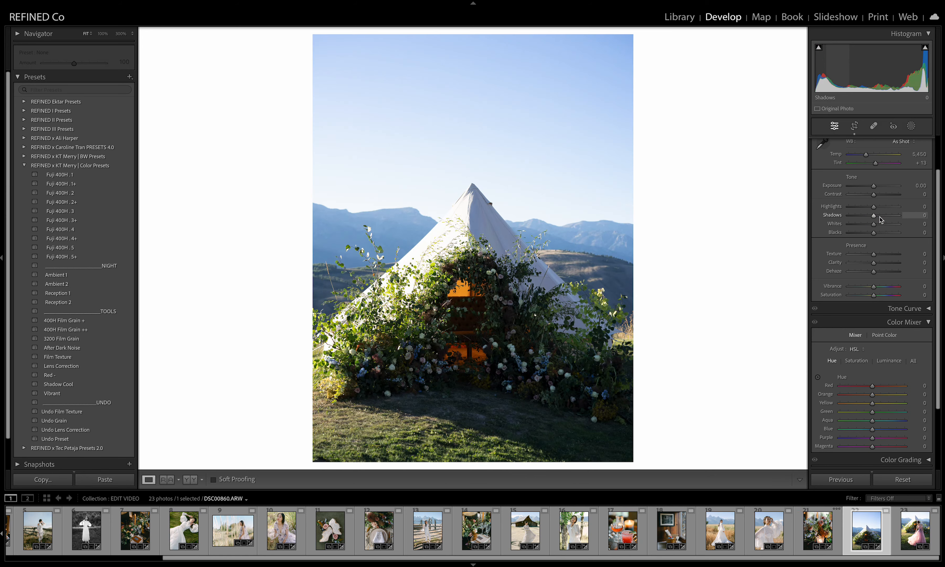
pyautogui.click(67, 211)
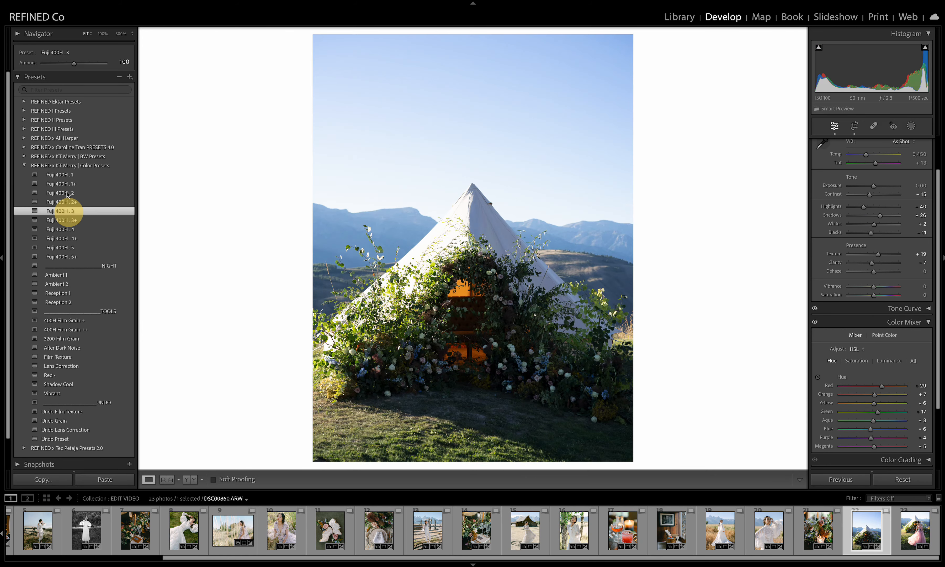
pyautogui.moveTo(874, 186); pyautogui.dragTo(870, 185)
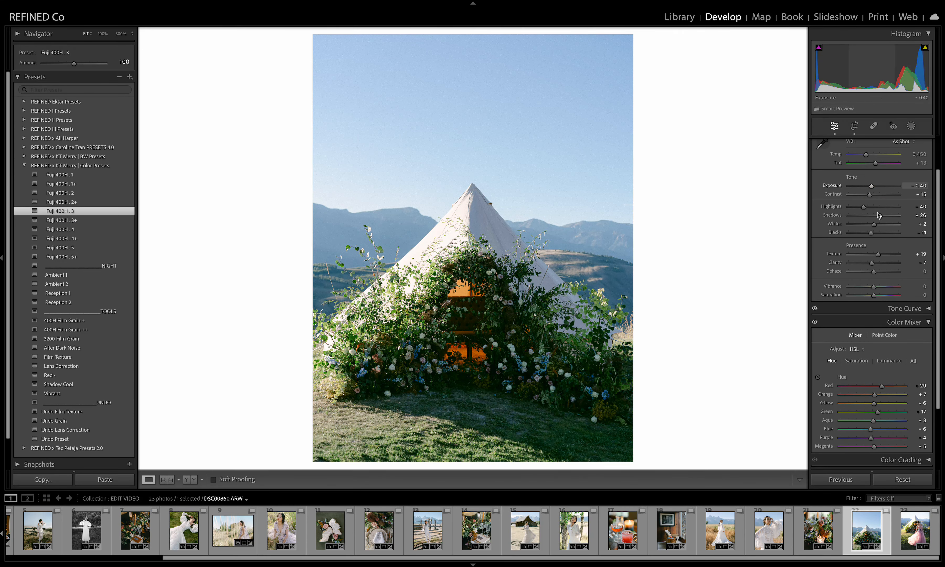
pyautogui.moveTo(865, 154); pyautogui.dragTo(876, 164)
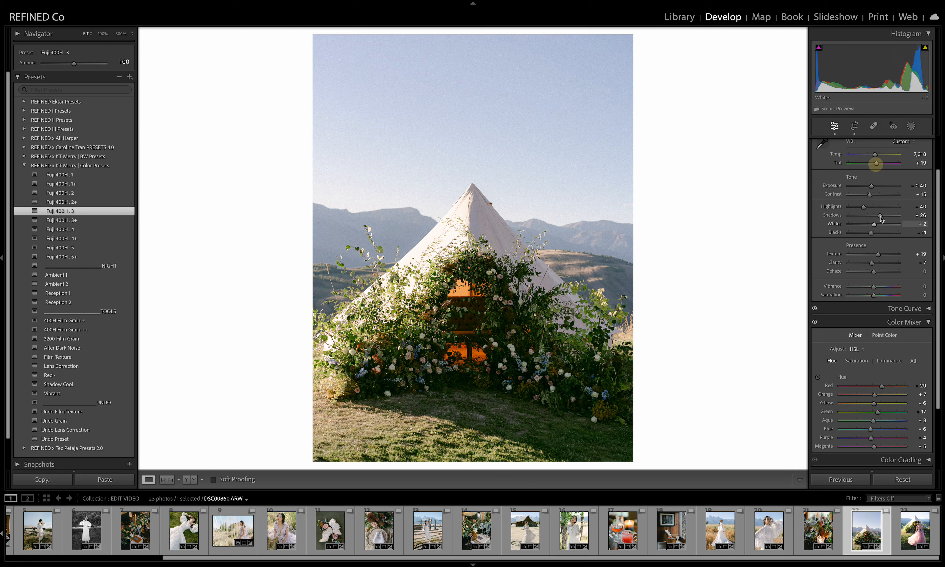
pyautogui.moveTo(878, 216); pyautogui.dragTo(878, 157)
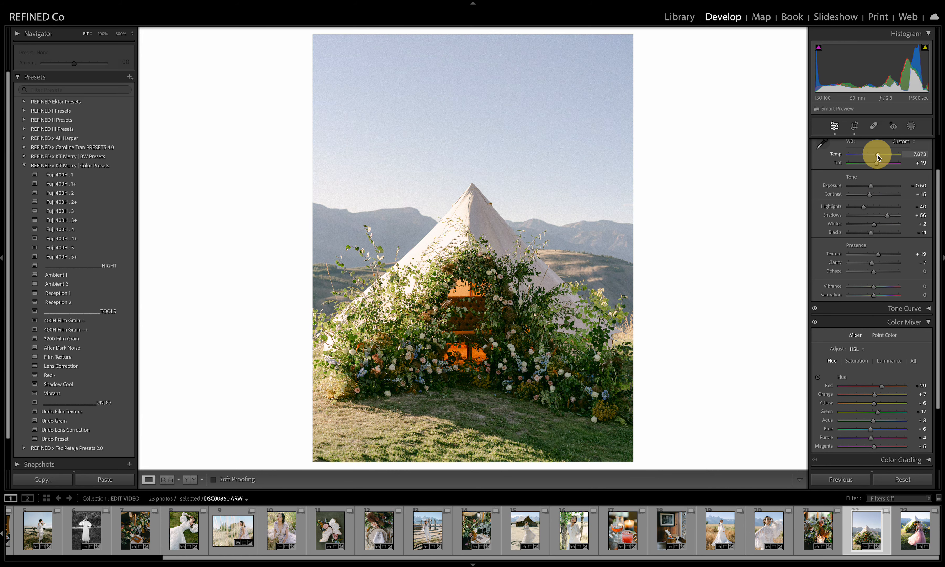
pyautogui.click(190, 479)
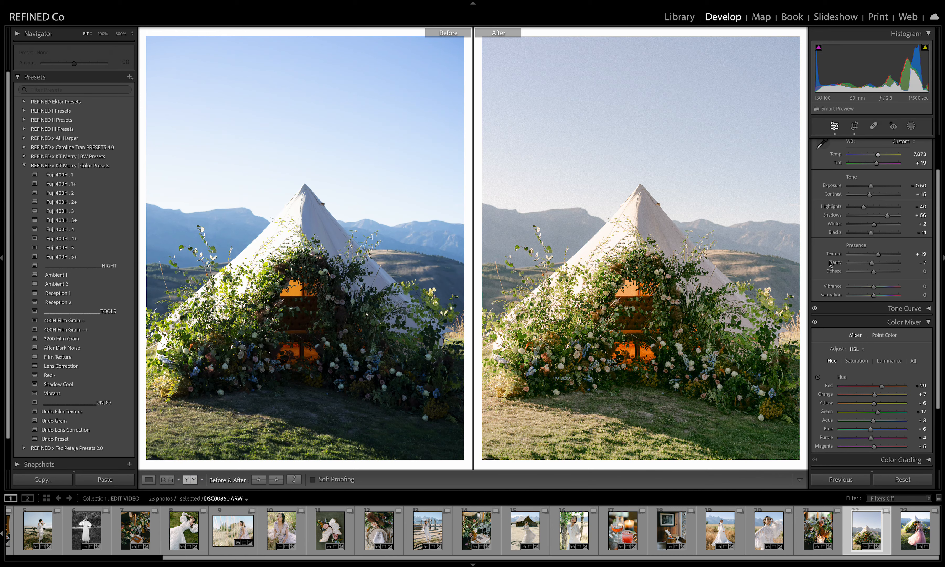
# Step: Apply Fuji 400H . 3 to the pink gown photo and set Temp to 6,307, checking the skin tones up close
pyautogui.press('Right')
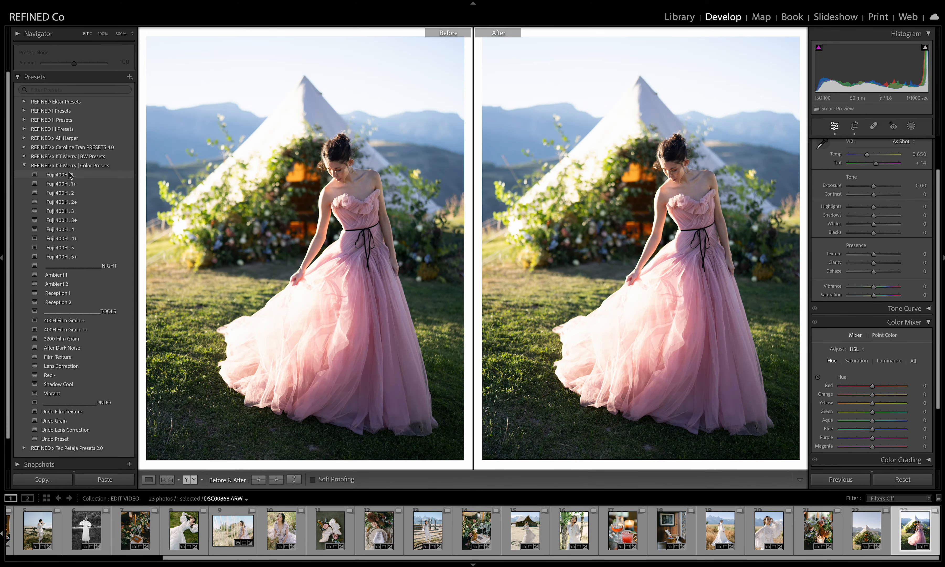
pyautogui.click(71, 211)
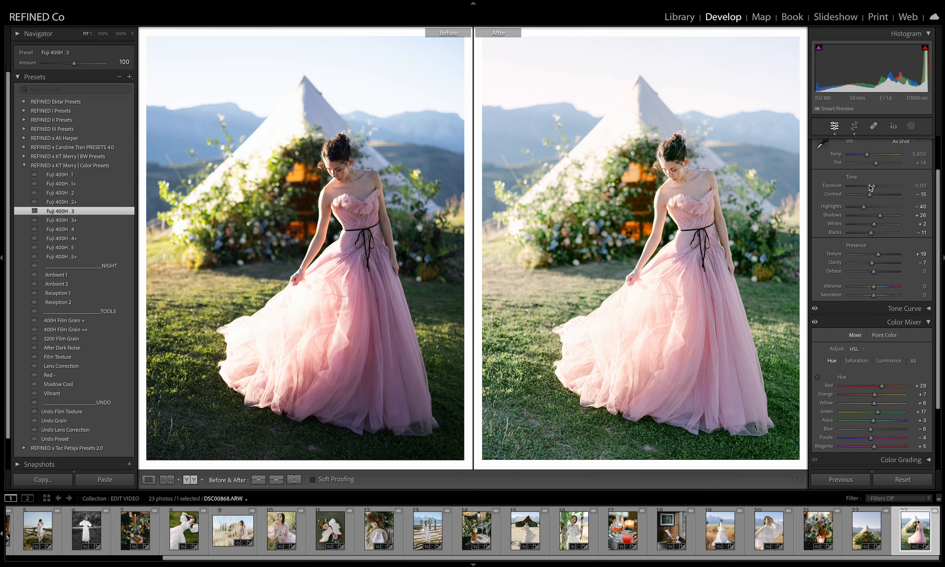
pyautogui.moveTo(866, 155); pyautogui.dragTo(868, 154)
pyautogui.click(668, 179)
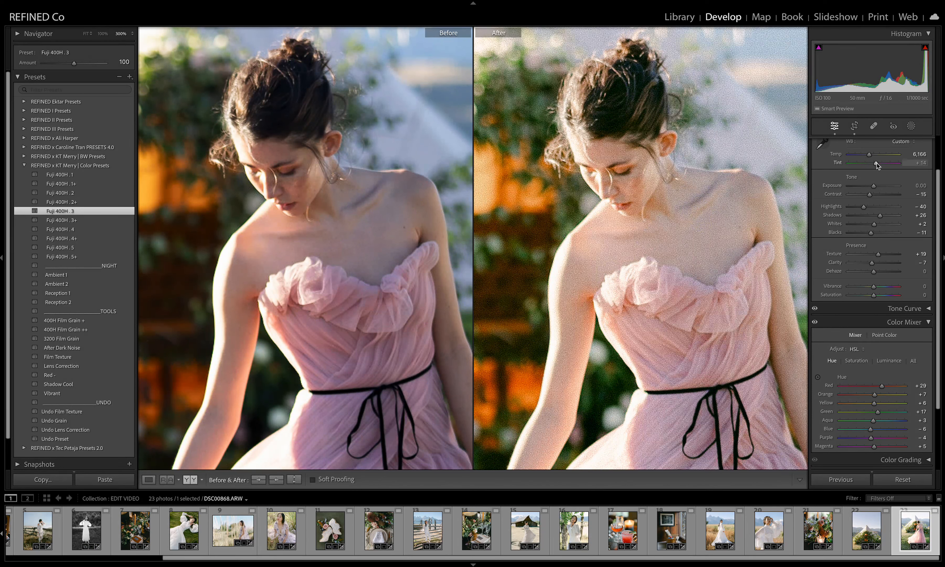
pyautogui.moveTo(876, 163); pyautogui.dragTo(869, 153)
pyautogui.click(717, 202)
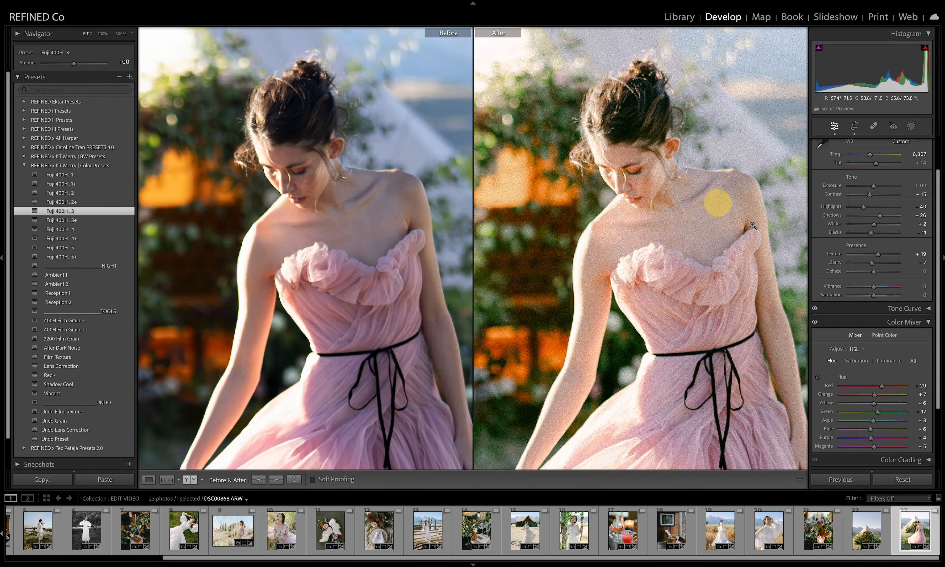
# Step: Fine-tune the pink gown photo's tone, with Exposure at -0.15, Shadows at +27 and Highlights at -81
pyautogui.moveTo(880, 215)
pyautogui.mouseDown()
pyautogui.moveTo(872, 186)
pyautogui.moveTo(876, 217)
pyautogui.mouseUp()
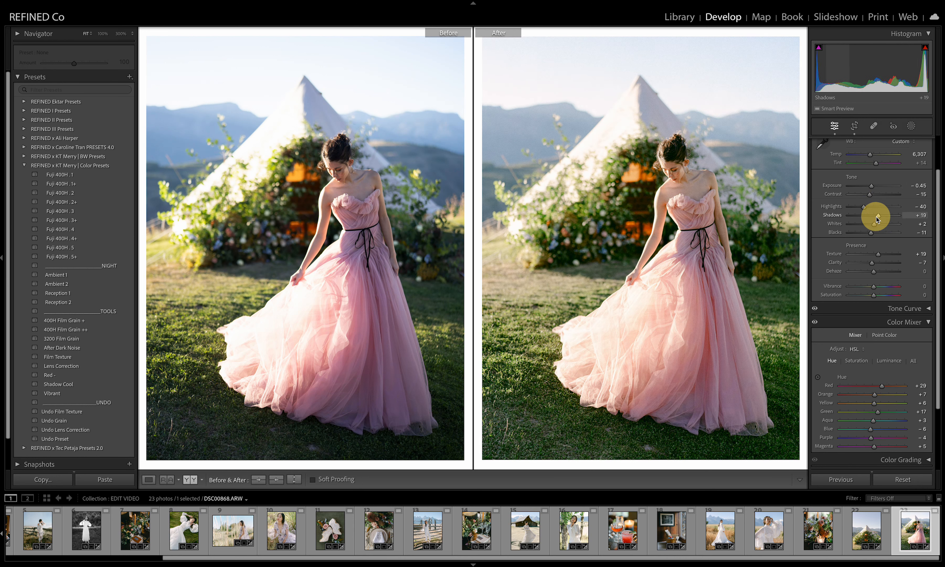
pyautogui.hotkey('ctrl', 'z')
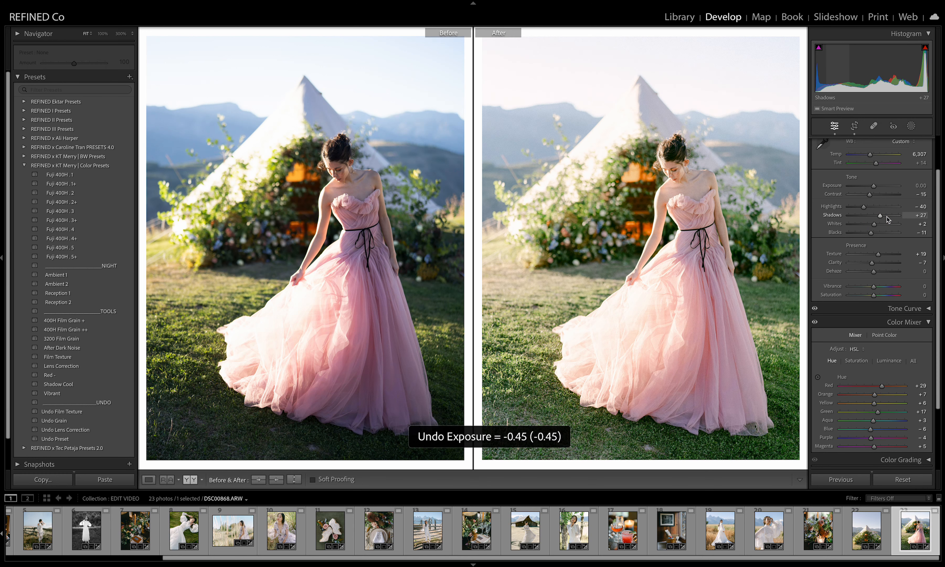
pyautogui.moveTo(873, 186); pyautogui.dragTo(873, 188)
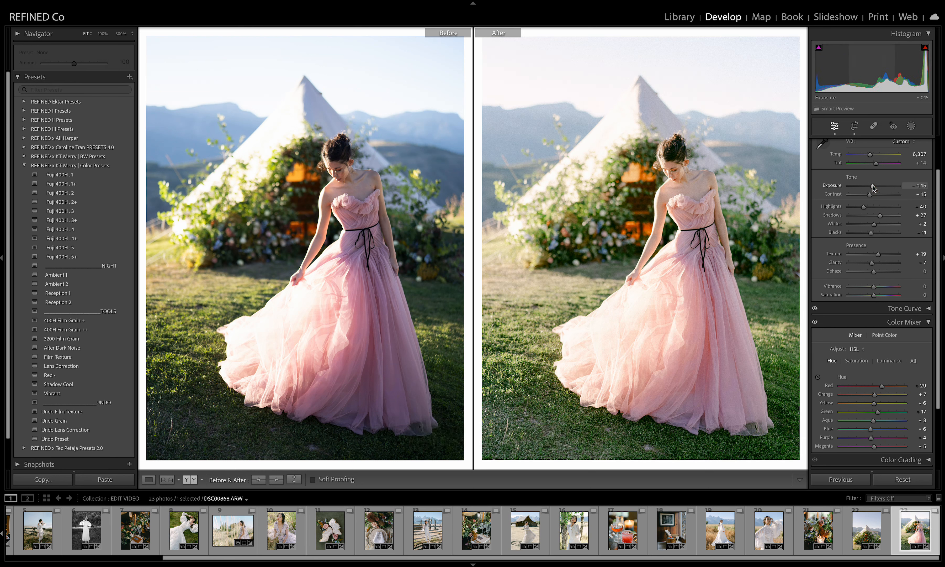
pyautogui.click(907, 323)
pyautogui.moveTo(864, 248); pyautogui.dragTo(855, 251)
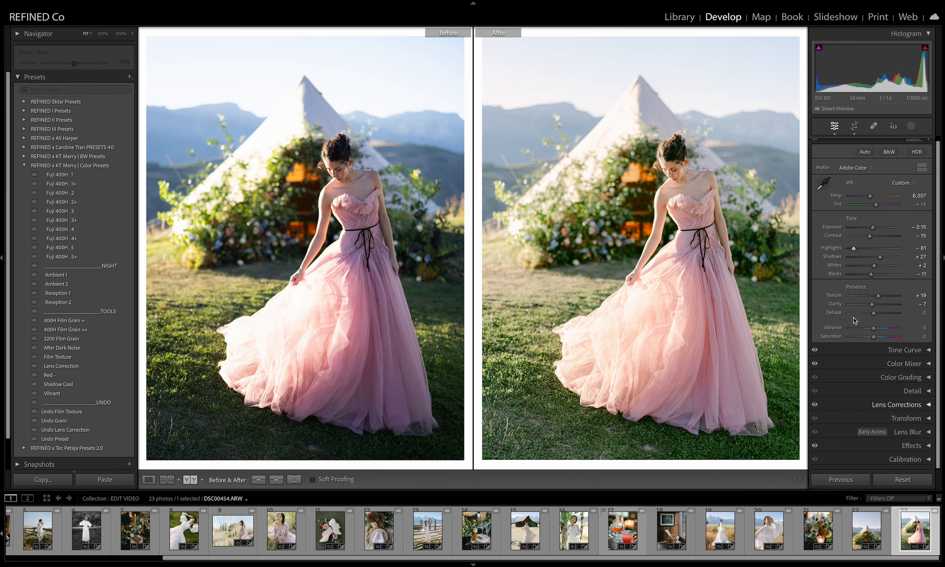
# Step: Select all photos of the collection in the Library and review them together in Survey view
pyautogui.click(677, 19)
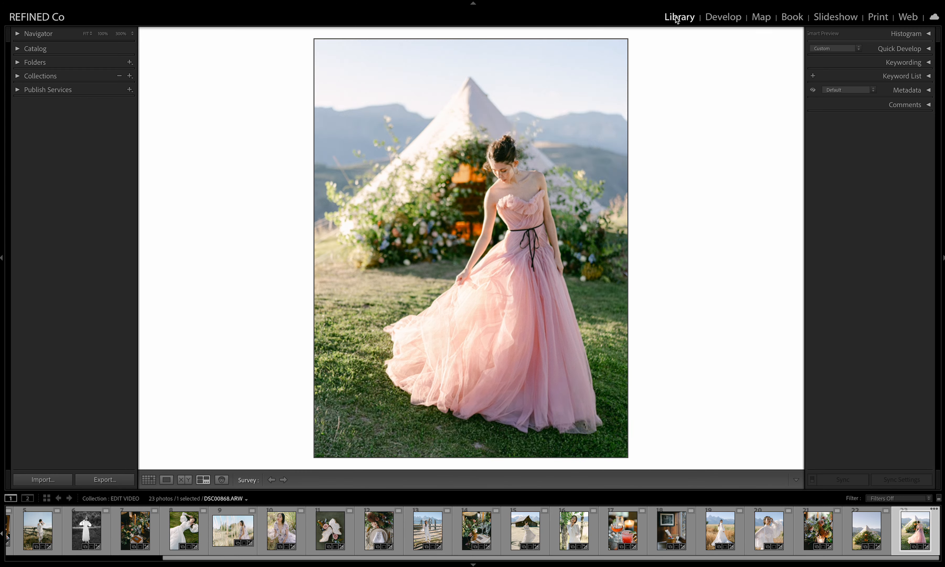
pyautogui.press('super+n')
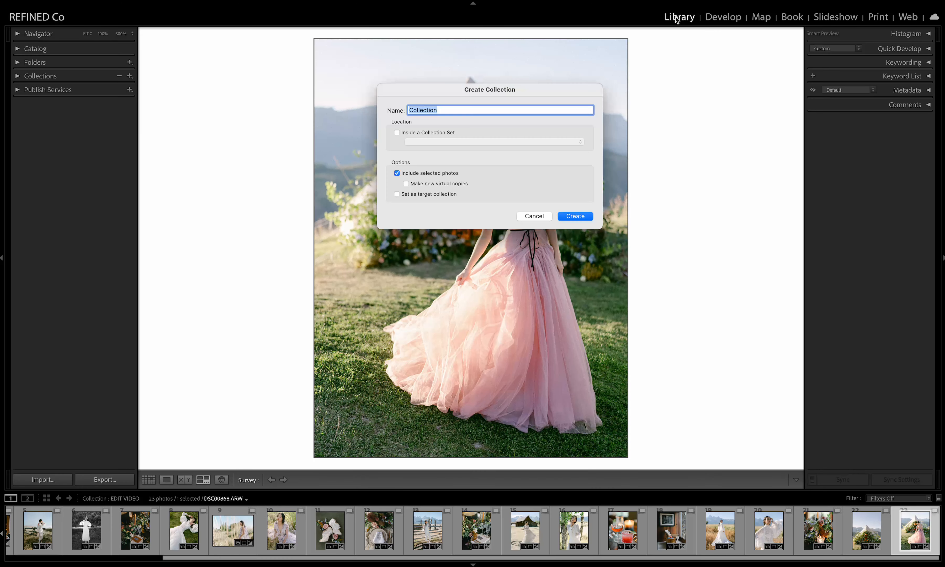
pyautogui.click(534, 217)
pyautogui.press('super+a')
pyautogui.press('n')
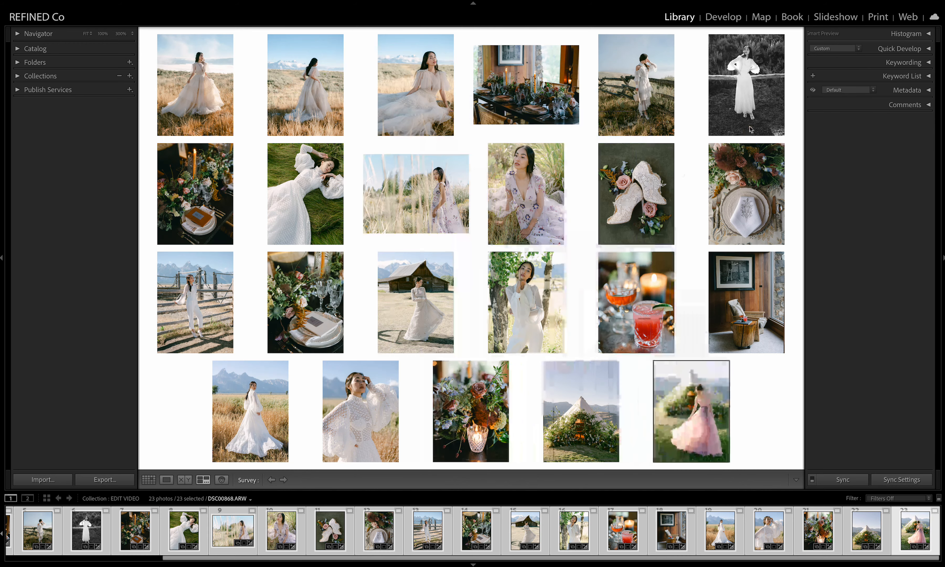